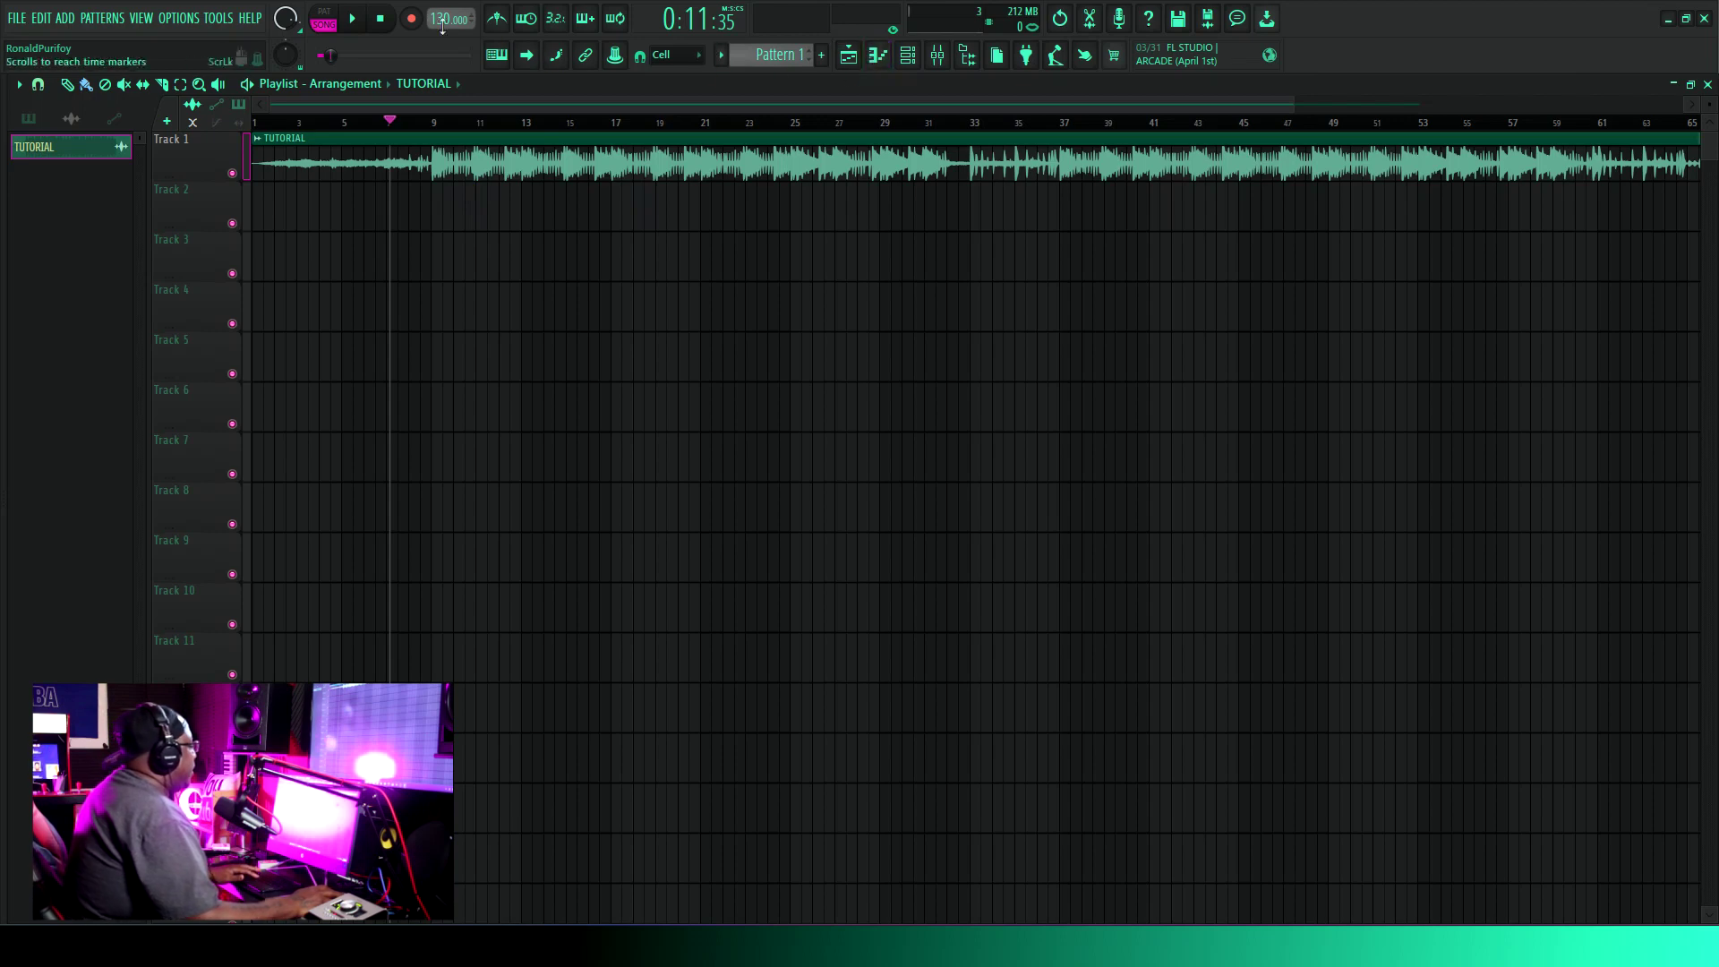
# Enable recording and arm the REC mixer track as the vocal input.
pyautogui.press('r')
pyautogui.click(938, 54)
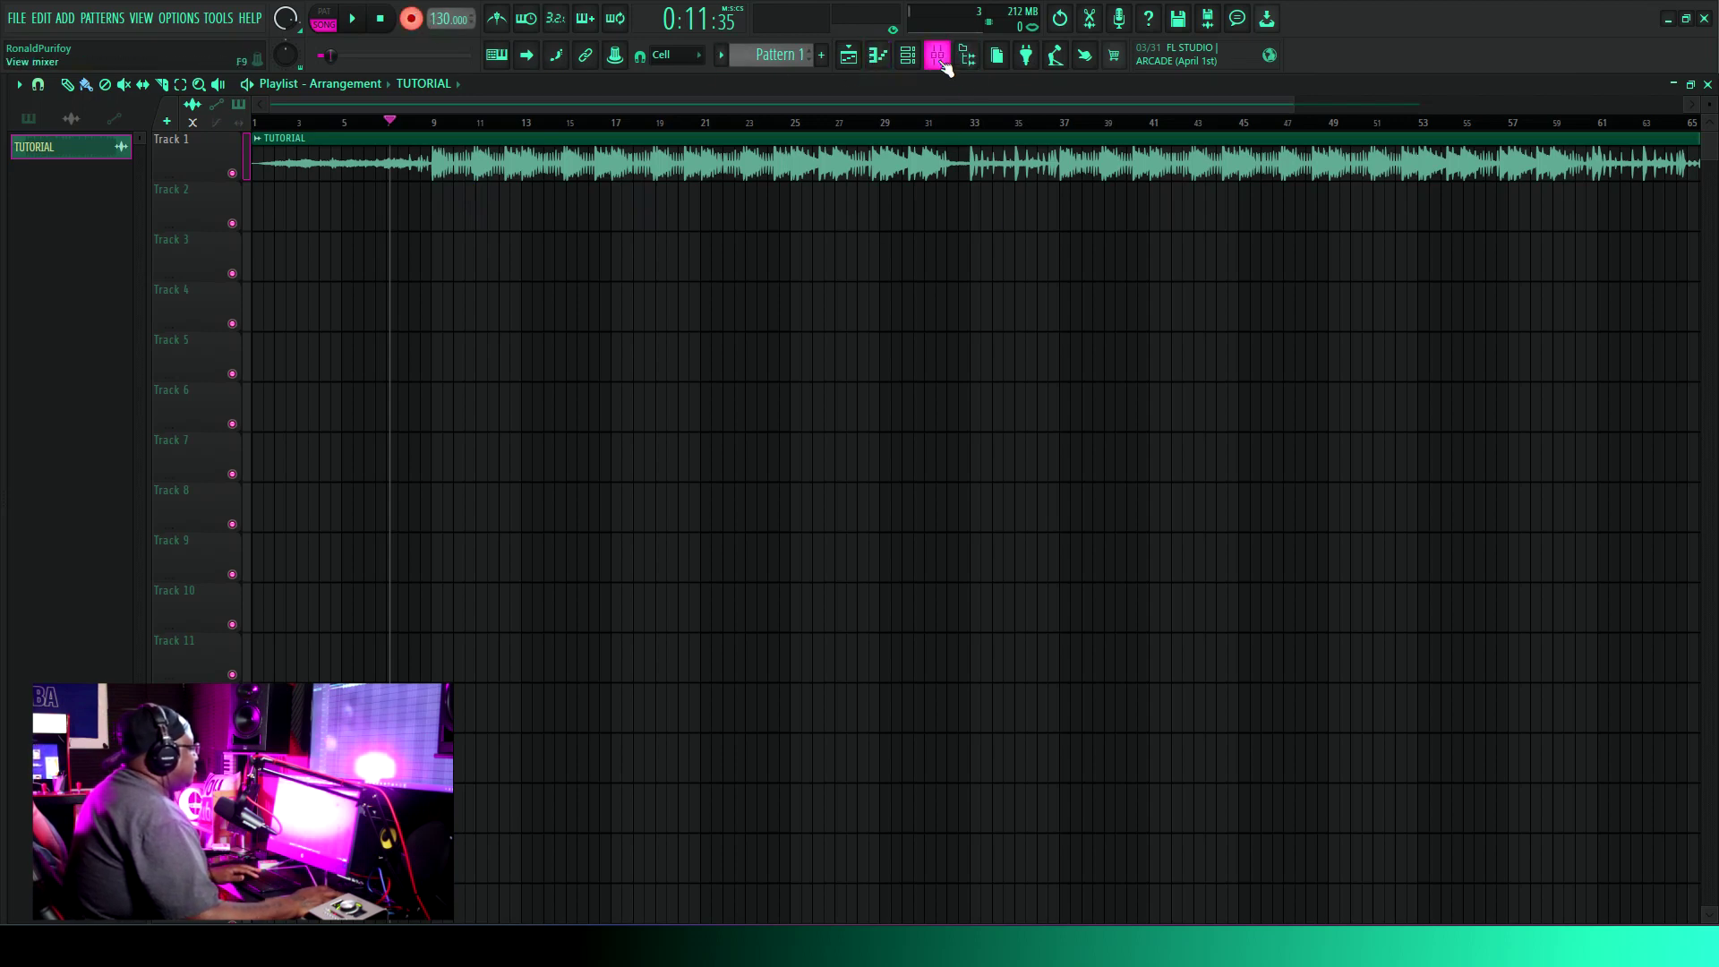
pyautogui.click(440, 613)
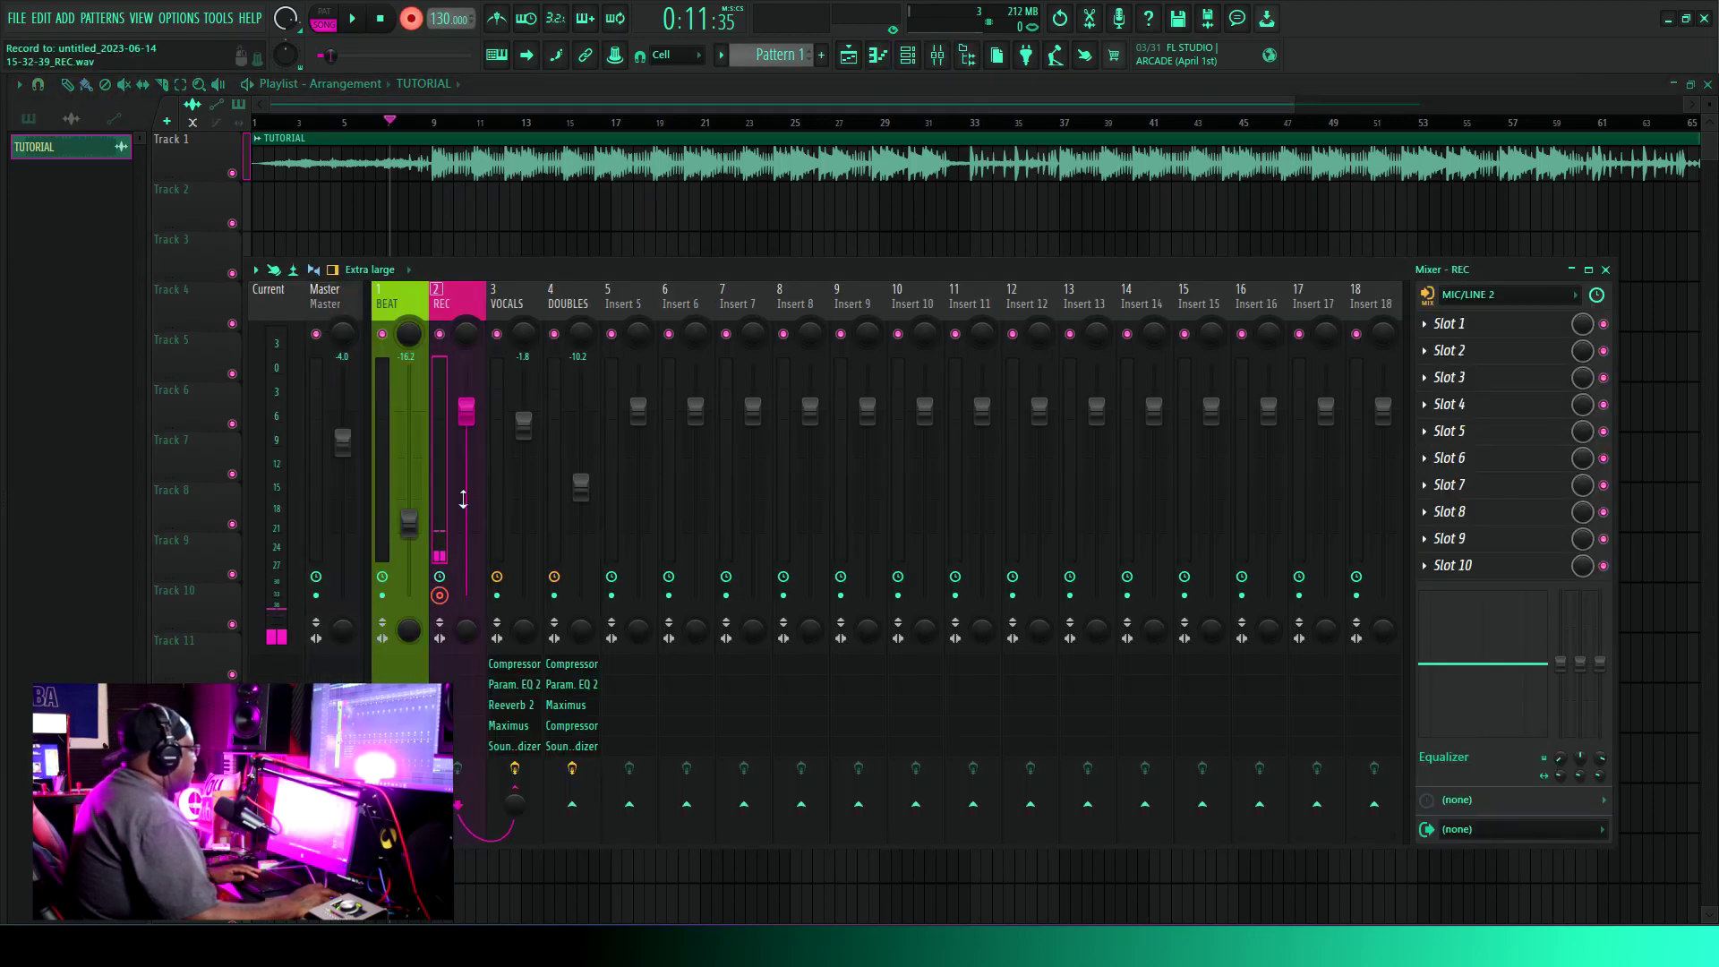
pyautogui.moveTo(518, 267); pyautogui.dragTo(409, 285)
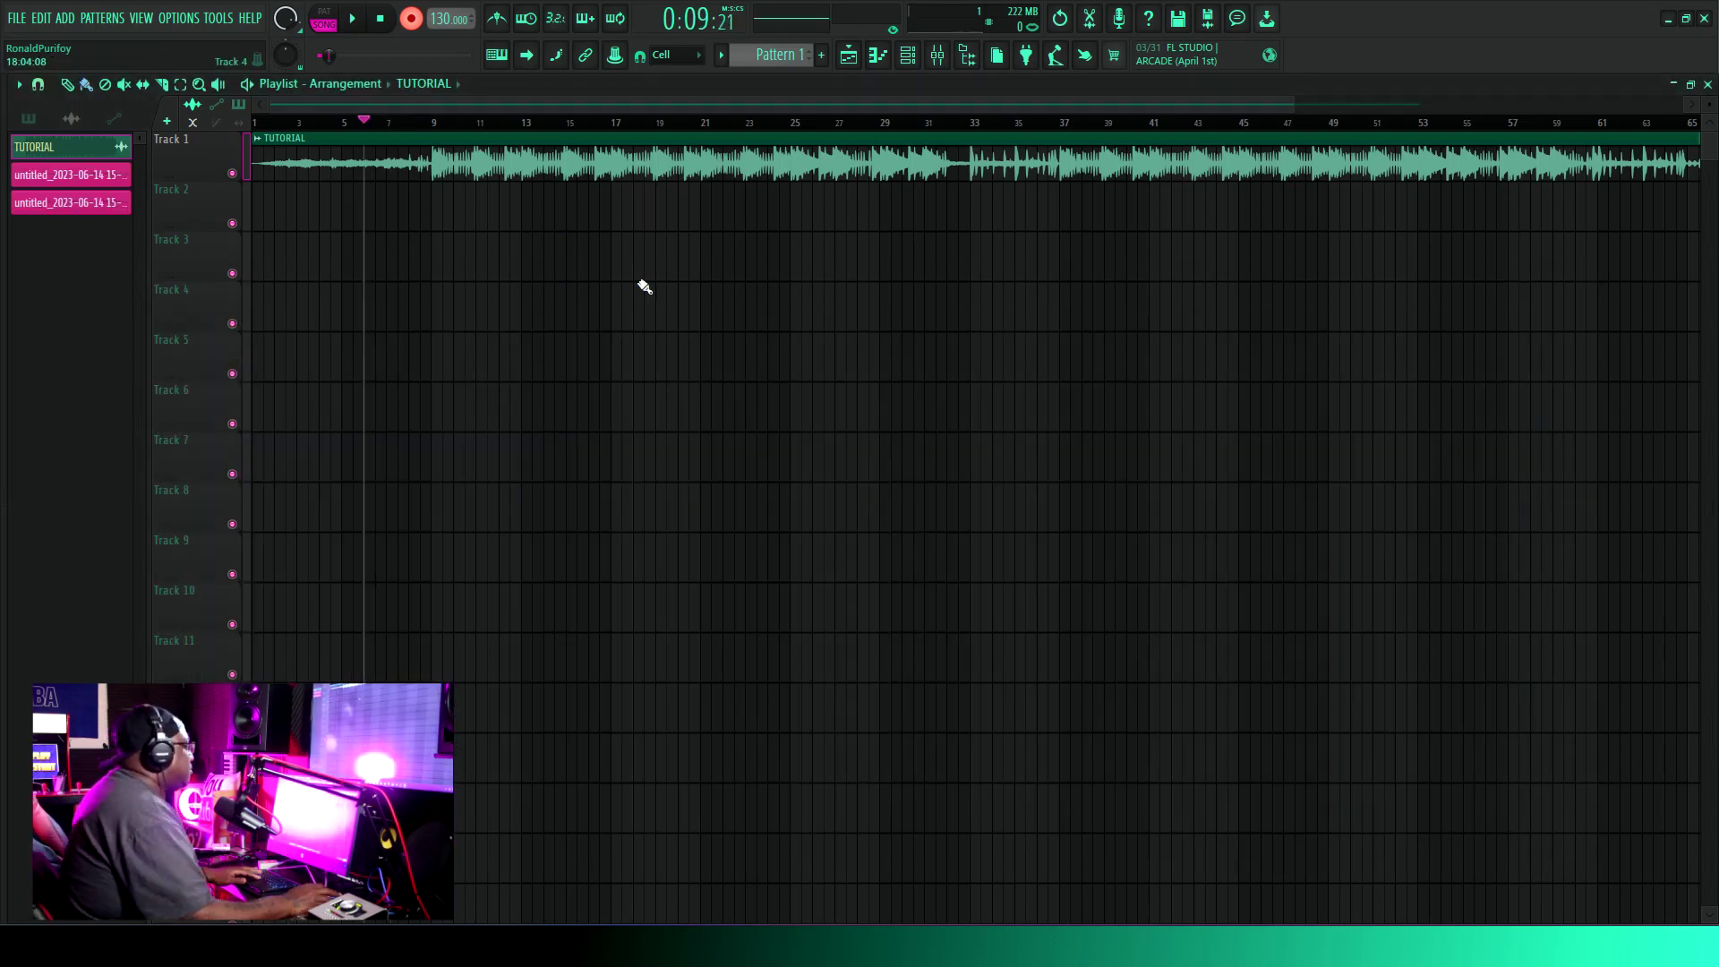
# Record a vocal take over the beat starting at about bar 6, and switch recording off once it is stopped.
pyautogui.press('space')
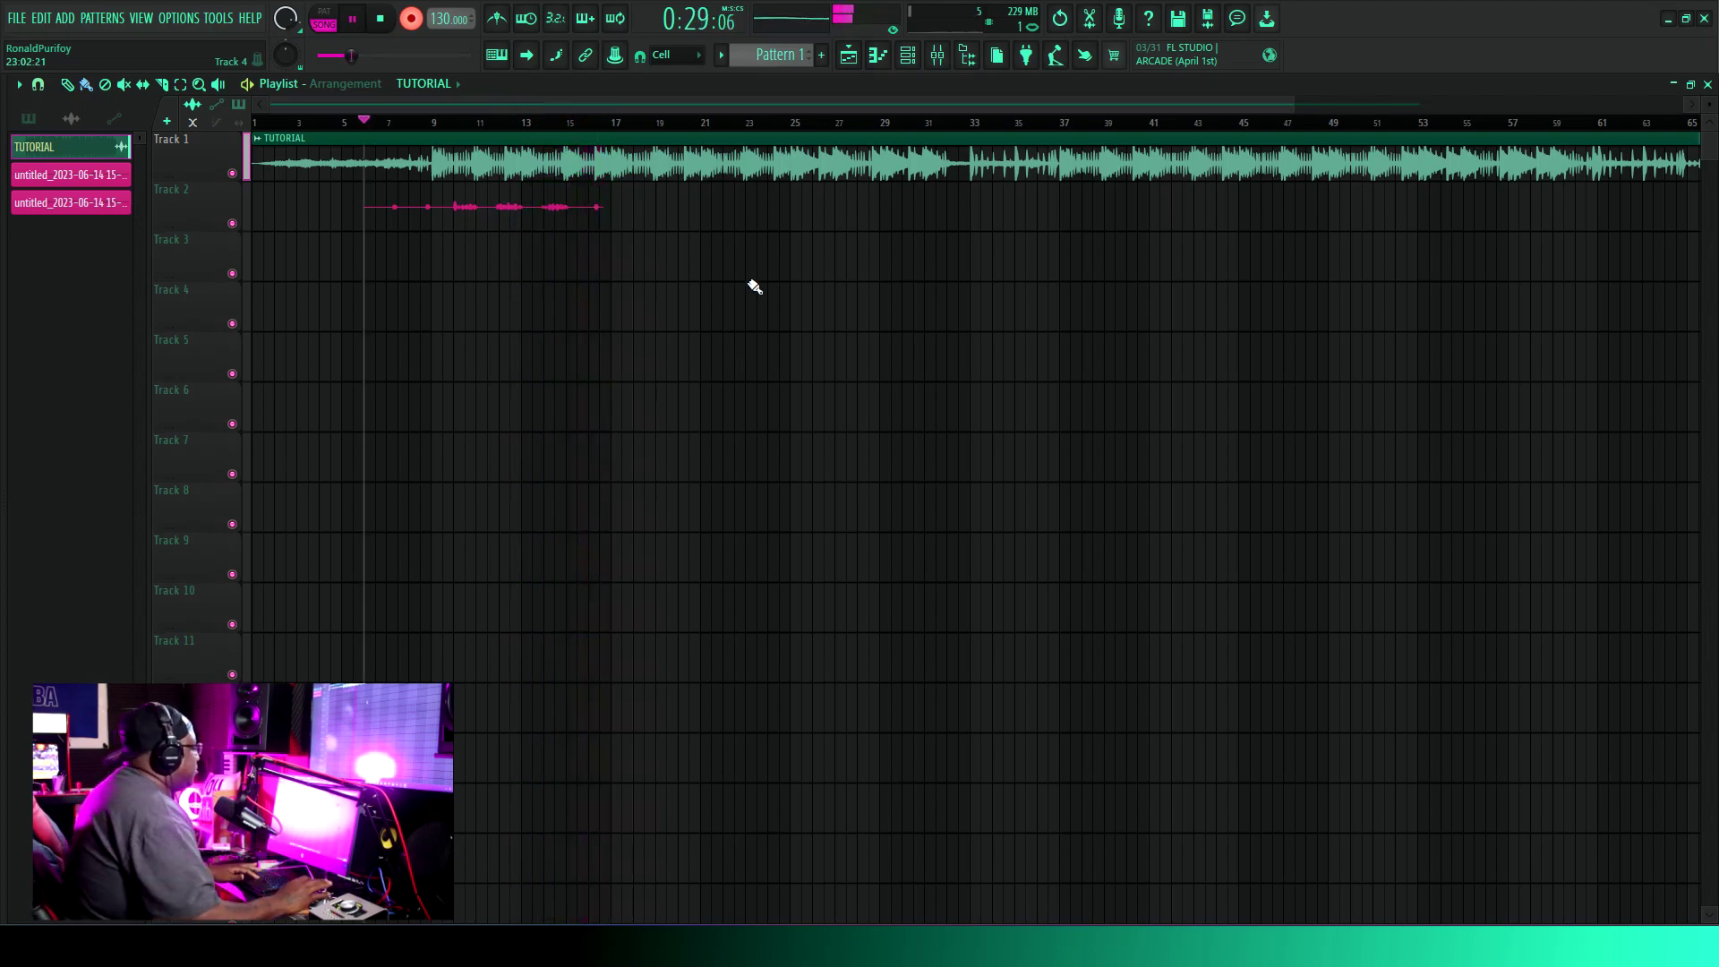
pyautogui.press('space')
pyautogui.press('r')
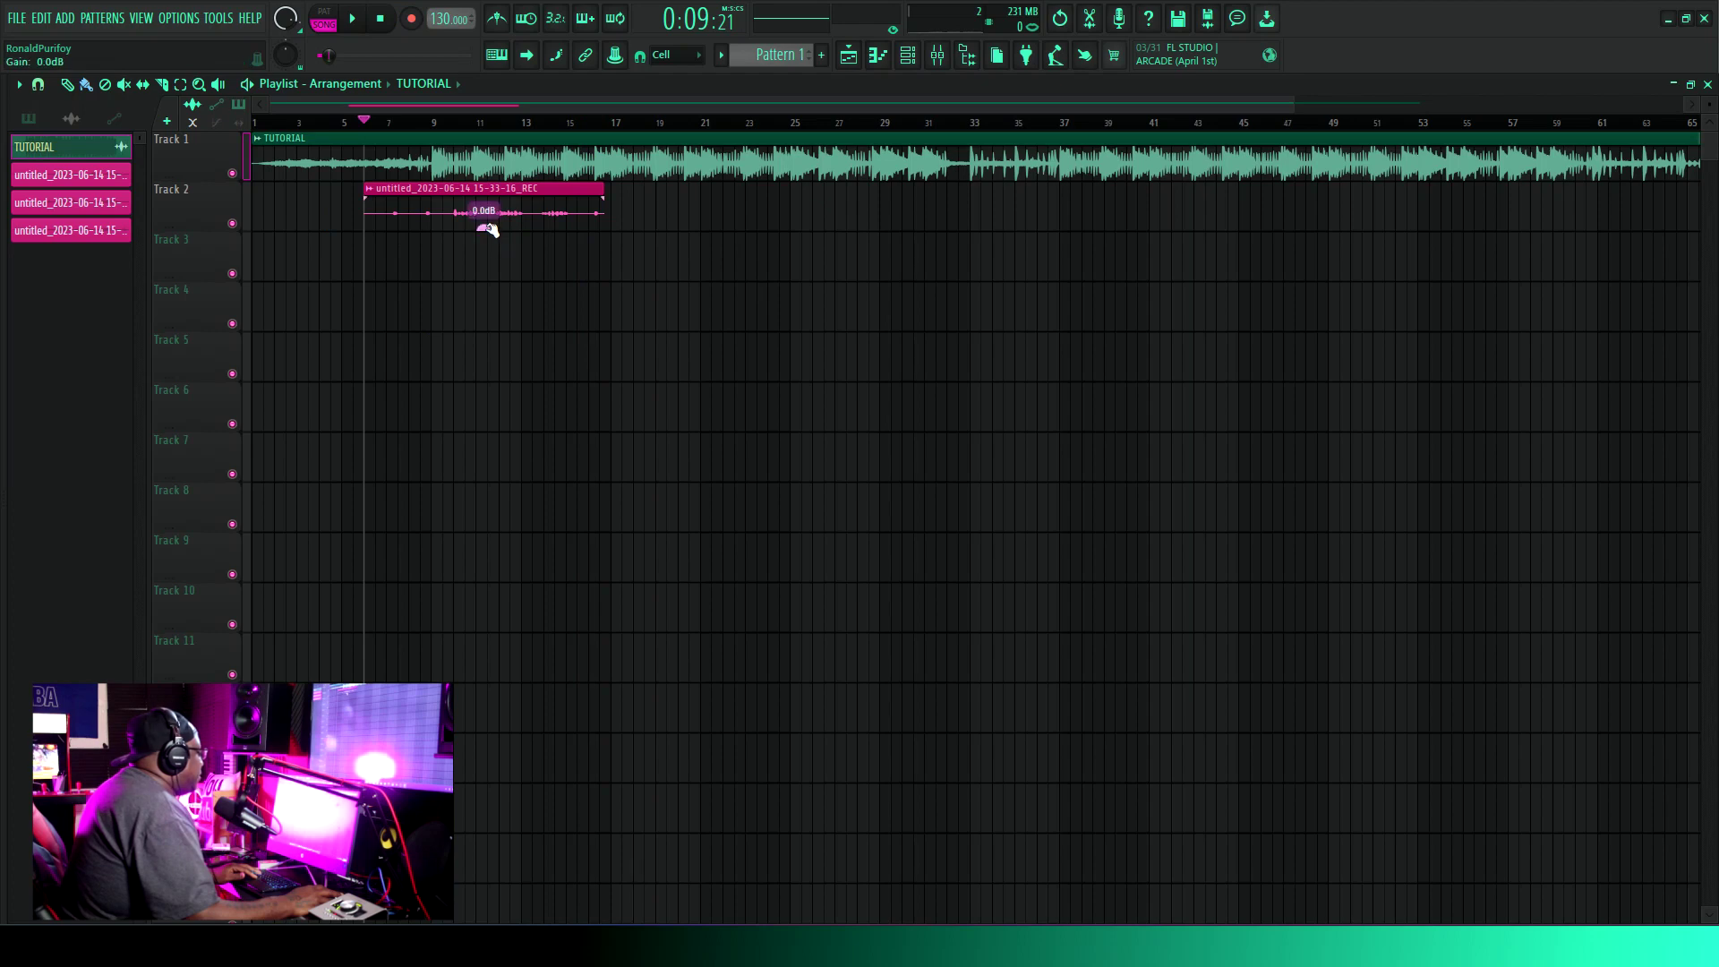
pyautogui.click(411, 19)
# Play back the take on Track 2, trim its opening to just before bar 10, and slice off the first word.
pyautogui.click(426, 121)
pyautogui.press('space')
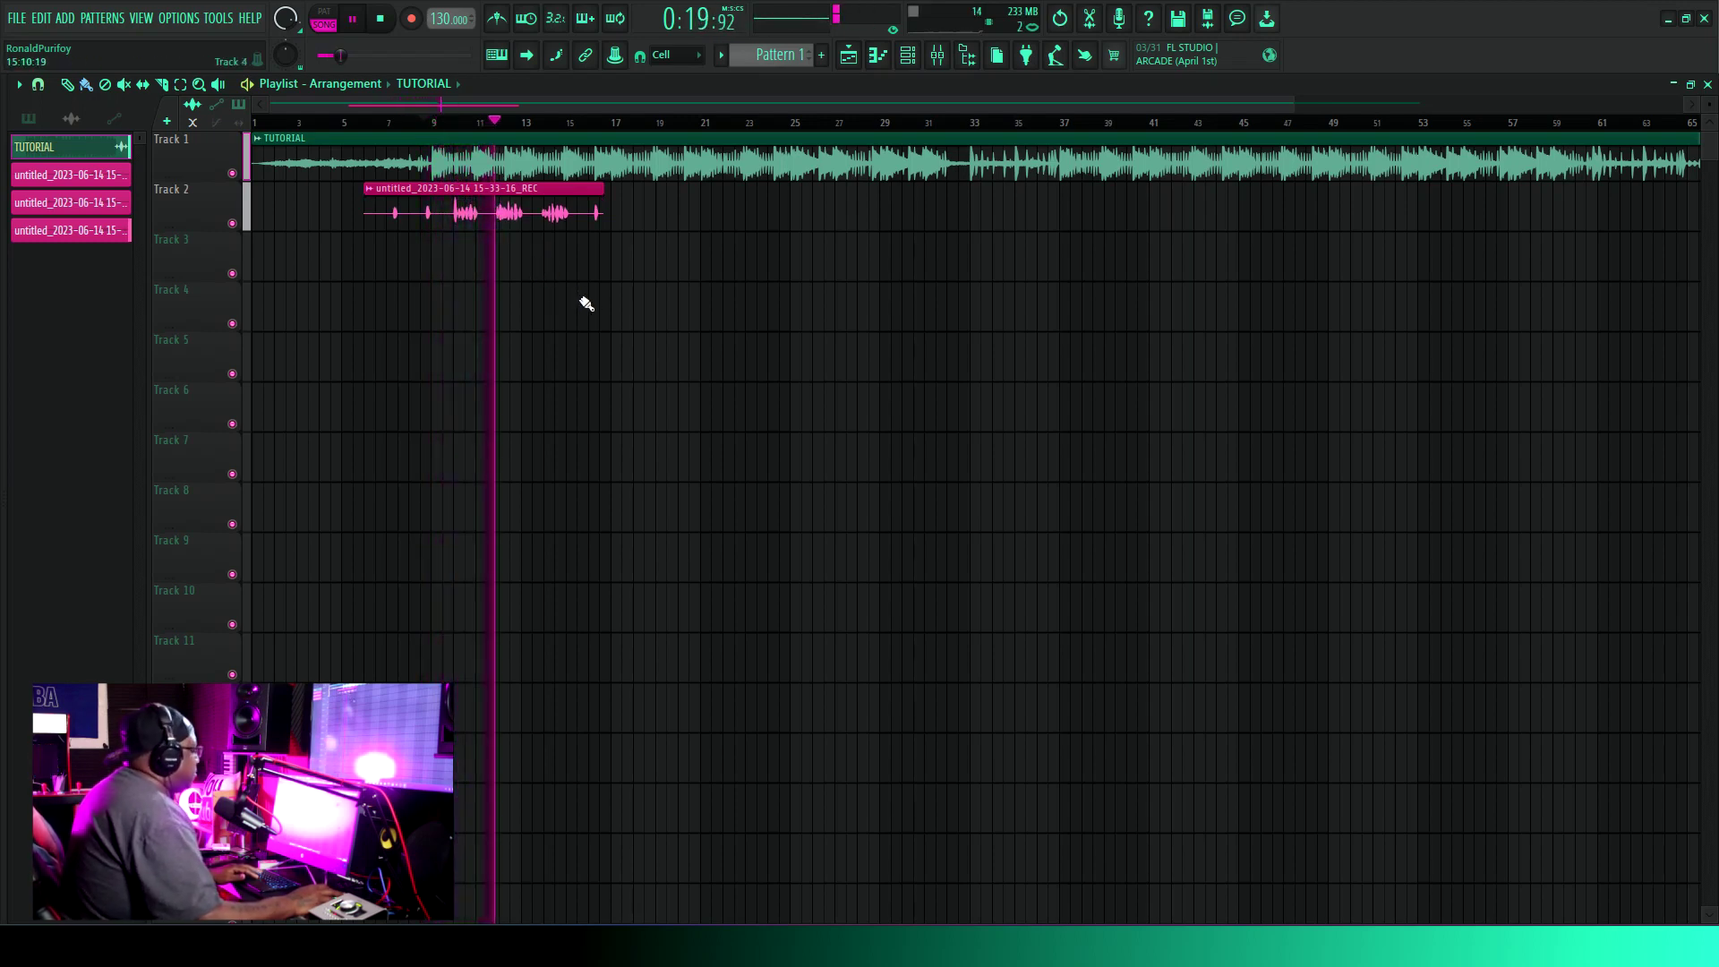
pyautogui.moveTo(376, 213); pyautogui.dragTo(433, 214)
pyautogui.press('space')
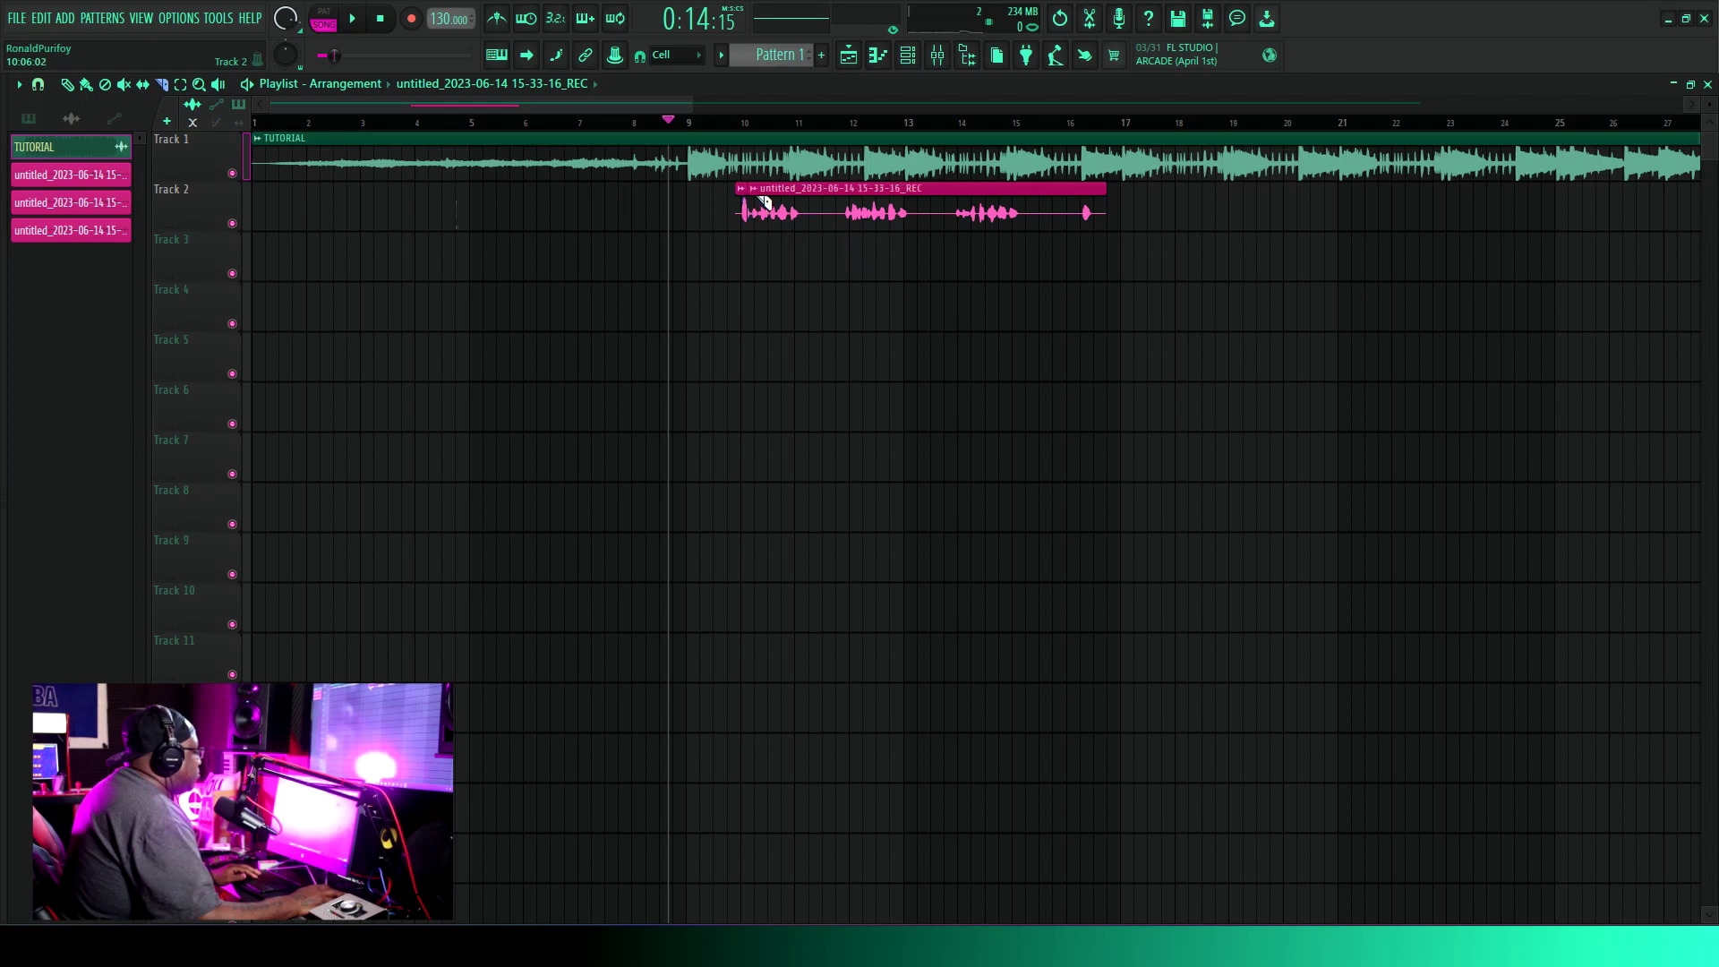
# Audition the start of the vocal and place a copy of the sliced first word on Track 3, just ahead of the take.
pyautogui.click(733, 131)
pyautogui.press('space')
pyautogui.press('space')
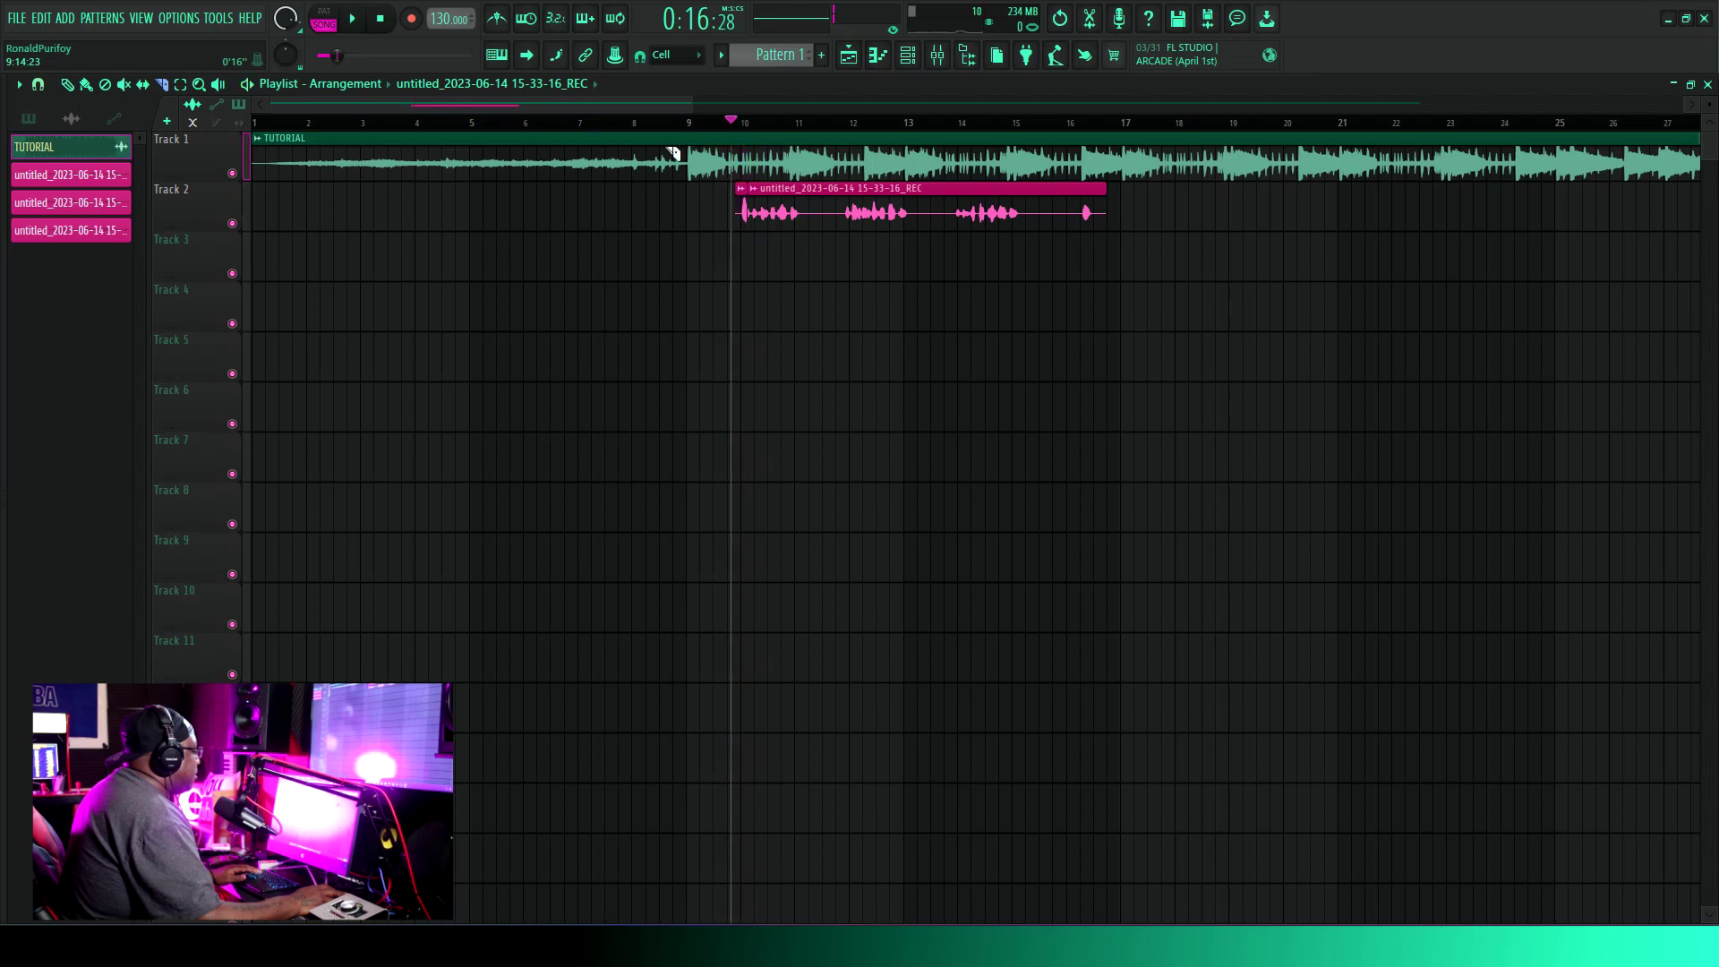
pyautogui.moveTo(274, 105); pyautogui.dragTo(392, 98)
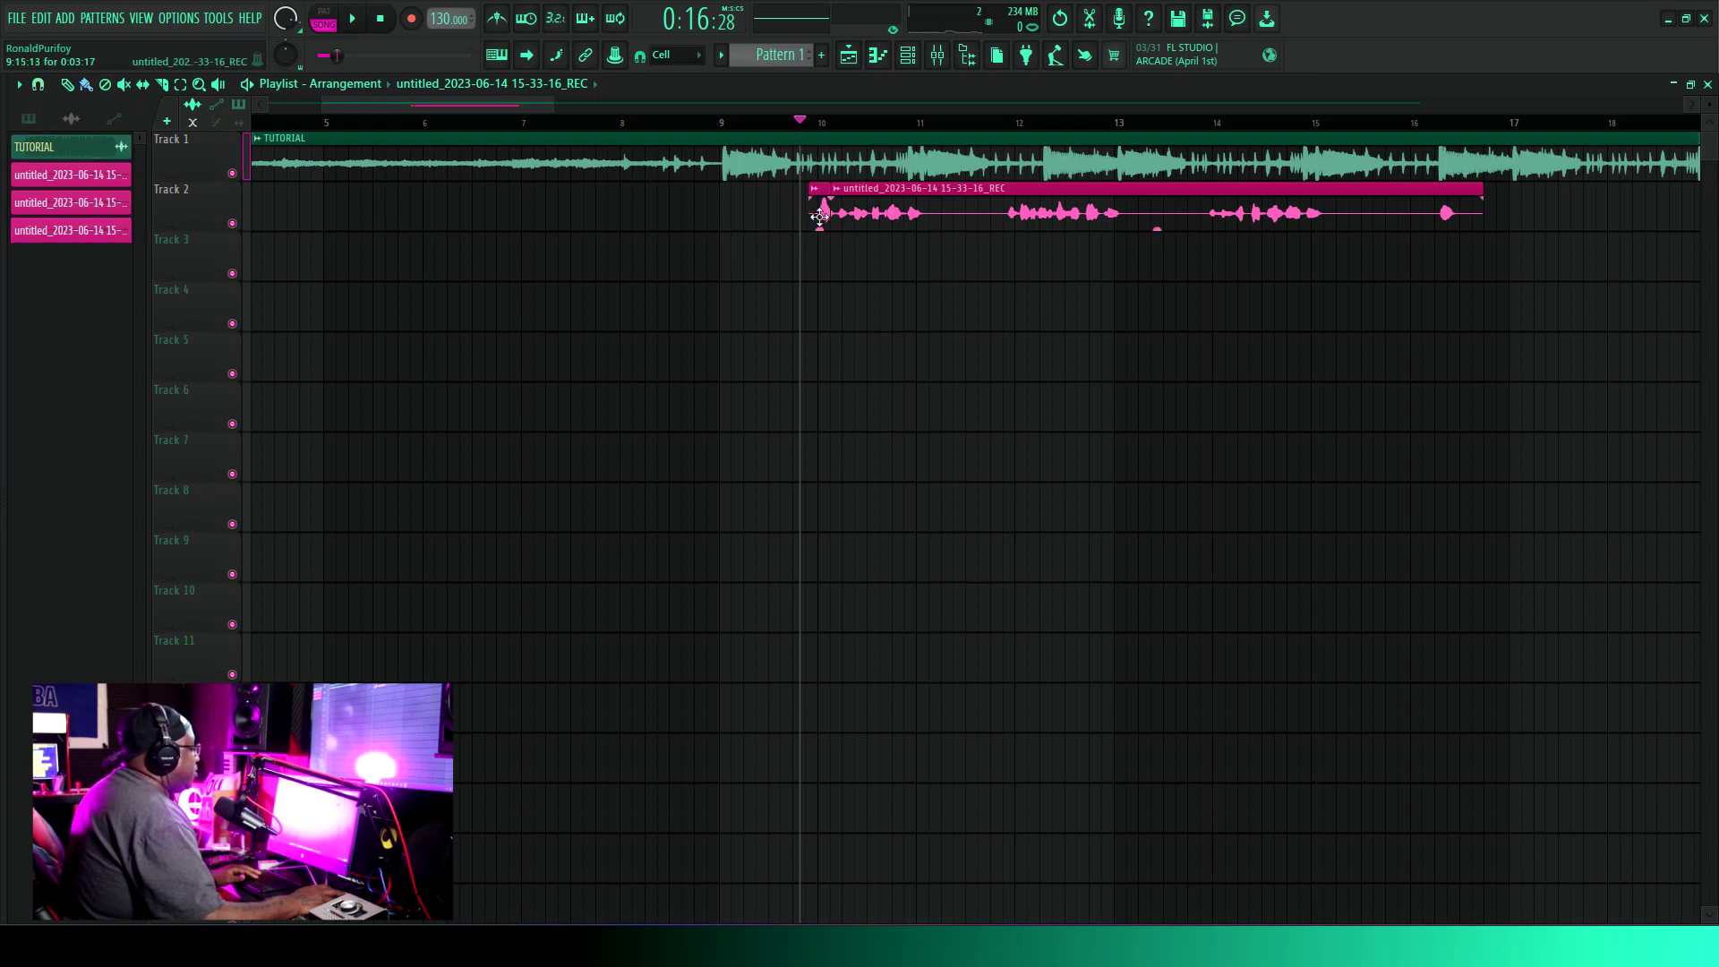
pyautogui.click(766, 248)
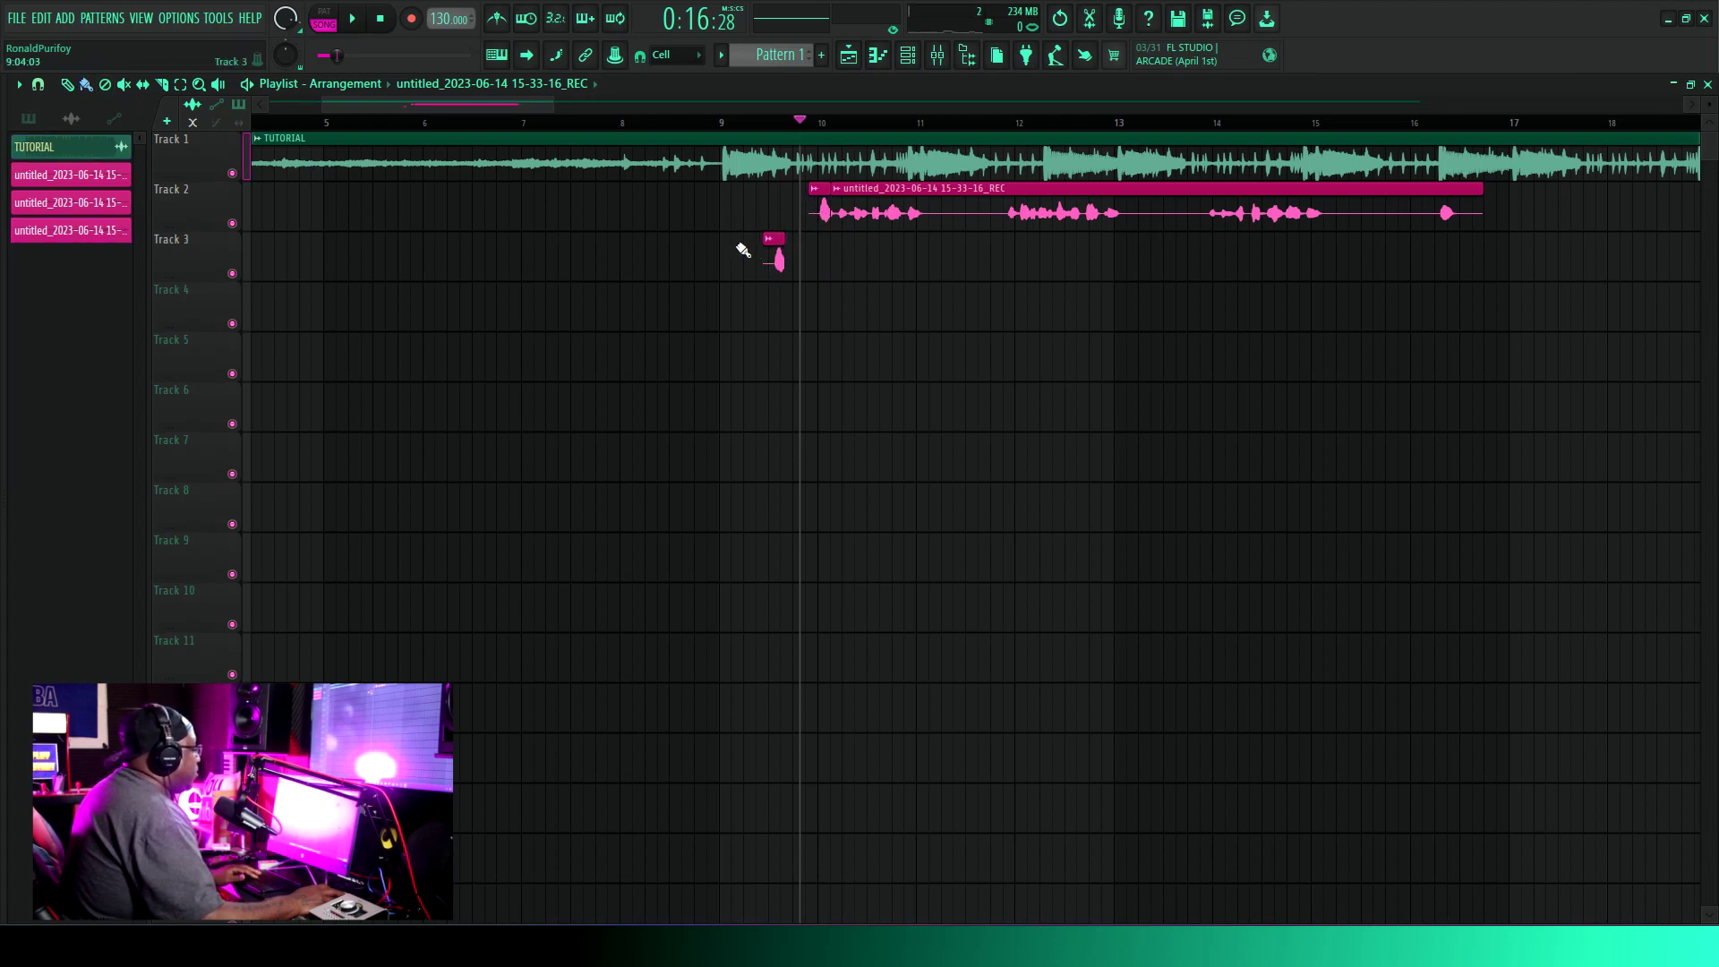
pyautogui.click(533, 258)
pyautogui.click(506, 259)
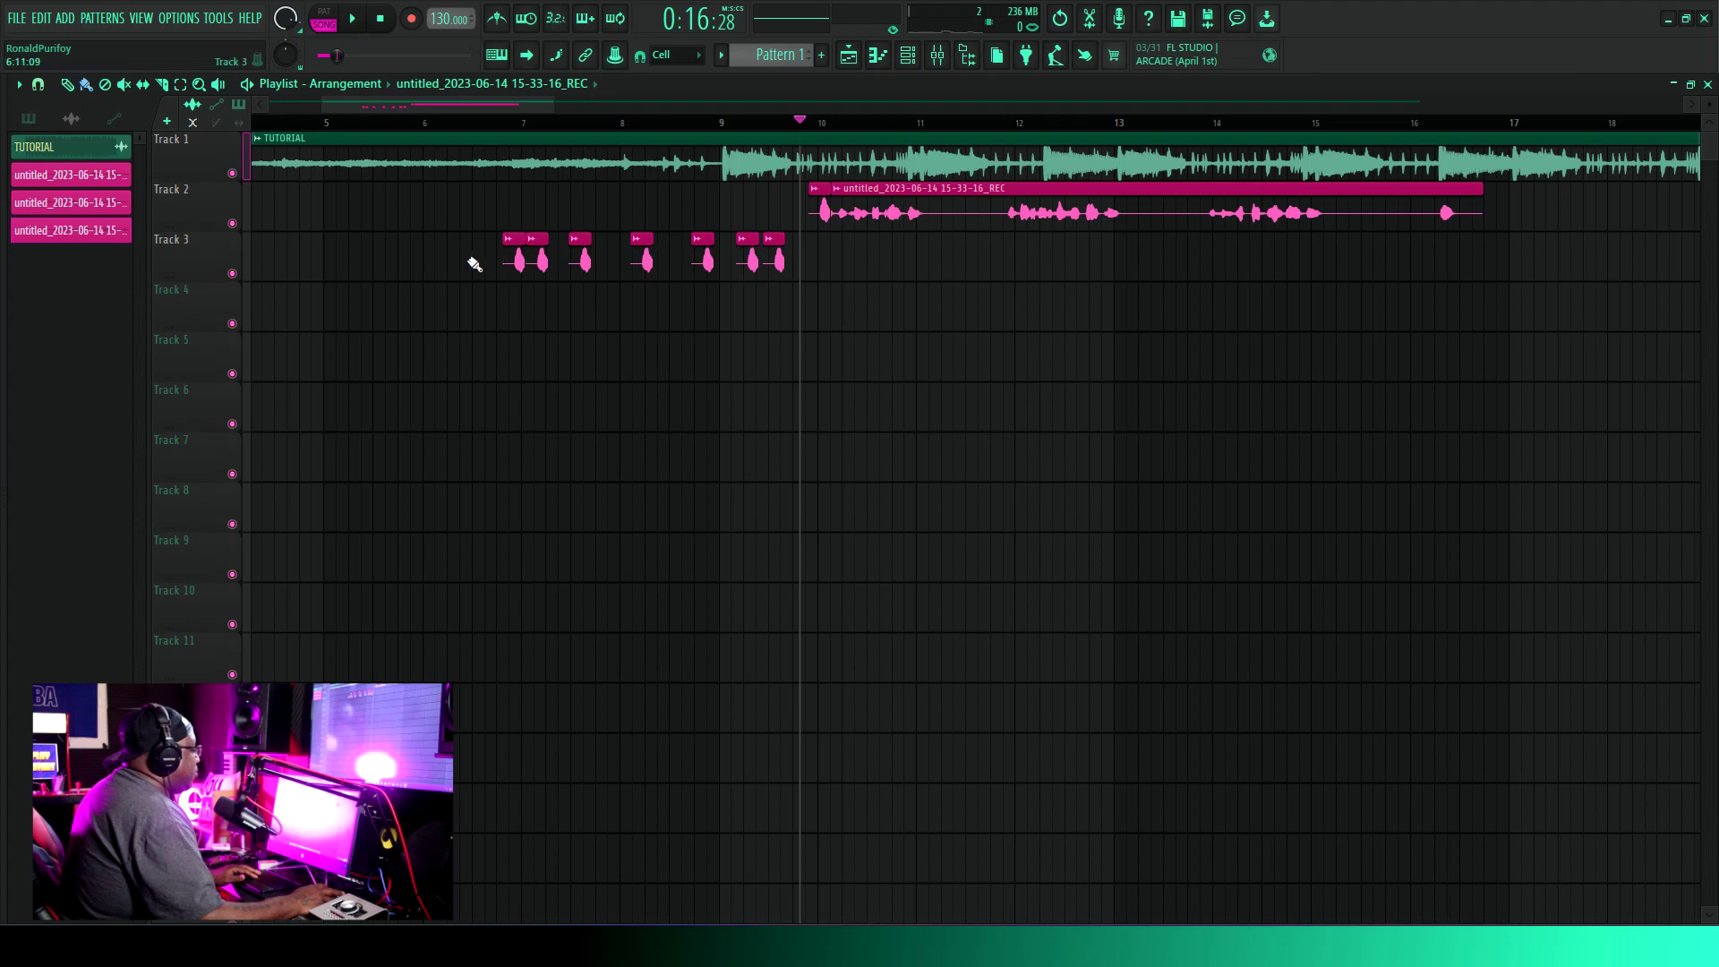
pyautogui.moveTo(611, 322)
pyautogui.mouseDown()
pyautogui.moveTo(868, 322)
pyautogui.moveTo(1117, 276)
pyautogui.moveTo(761, 275)
pyautogui.mouseUp()
pyautogui.press('t')
pyautogui.hotkey('ctrl', 'z')
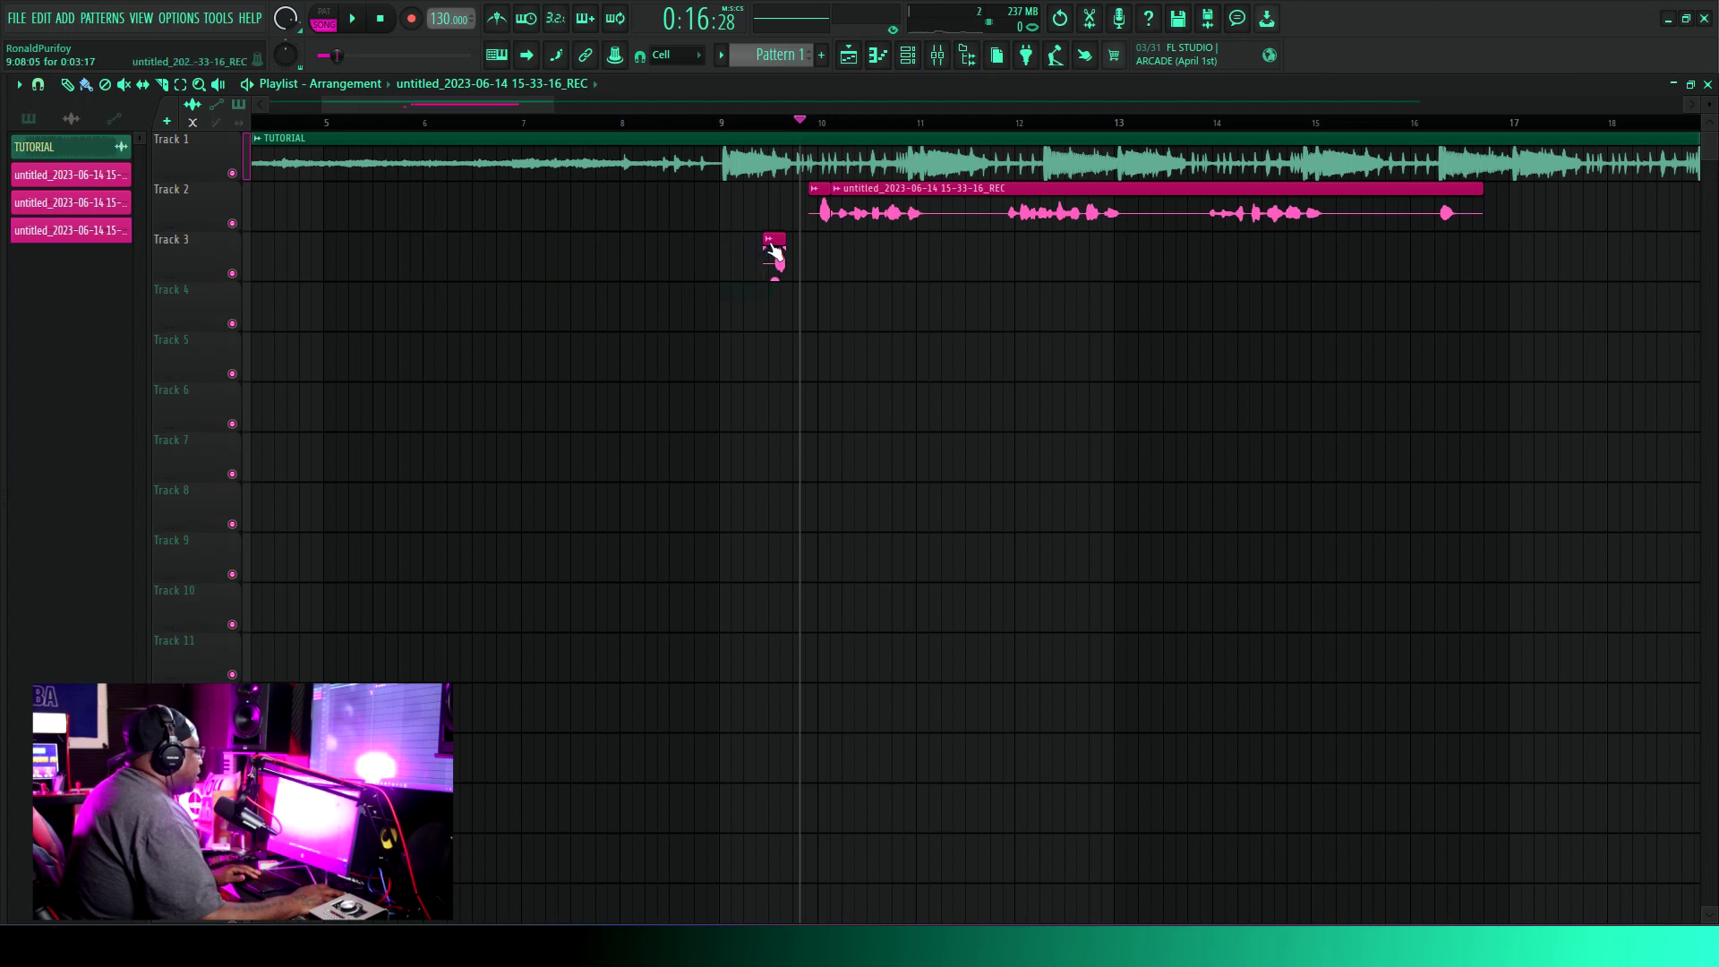
# Make the short clip on Track 3 unique and trim its start and end tightly around the word, checking it by playback.
pyautogui.rightClick(723, 226)
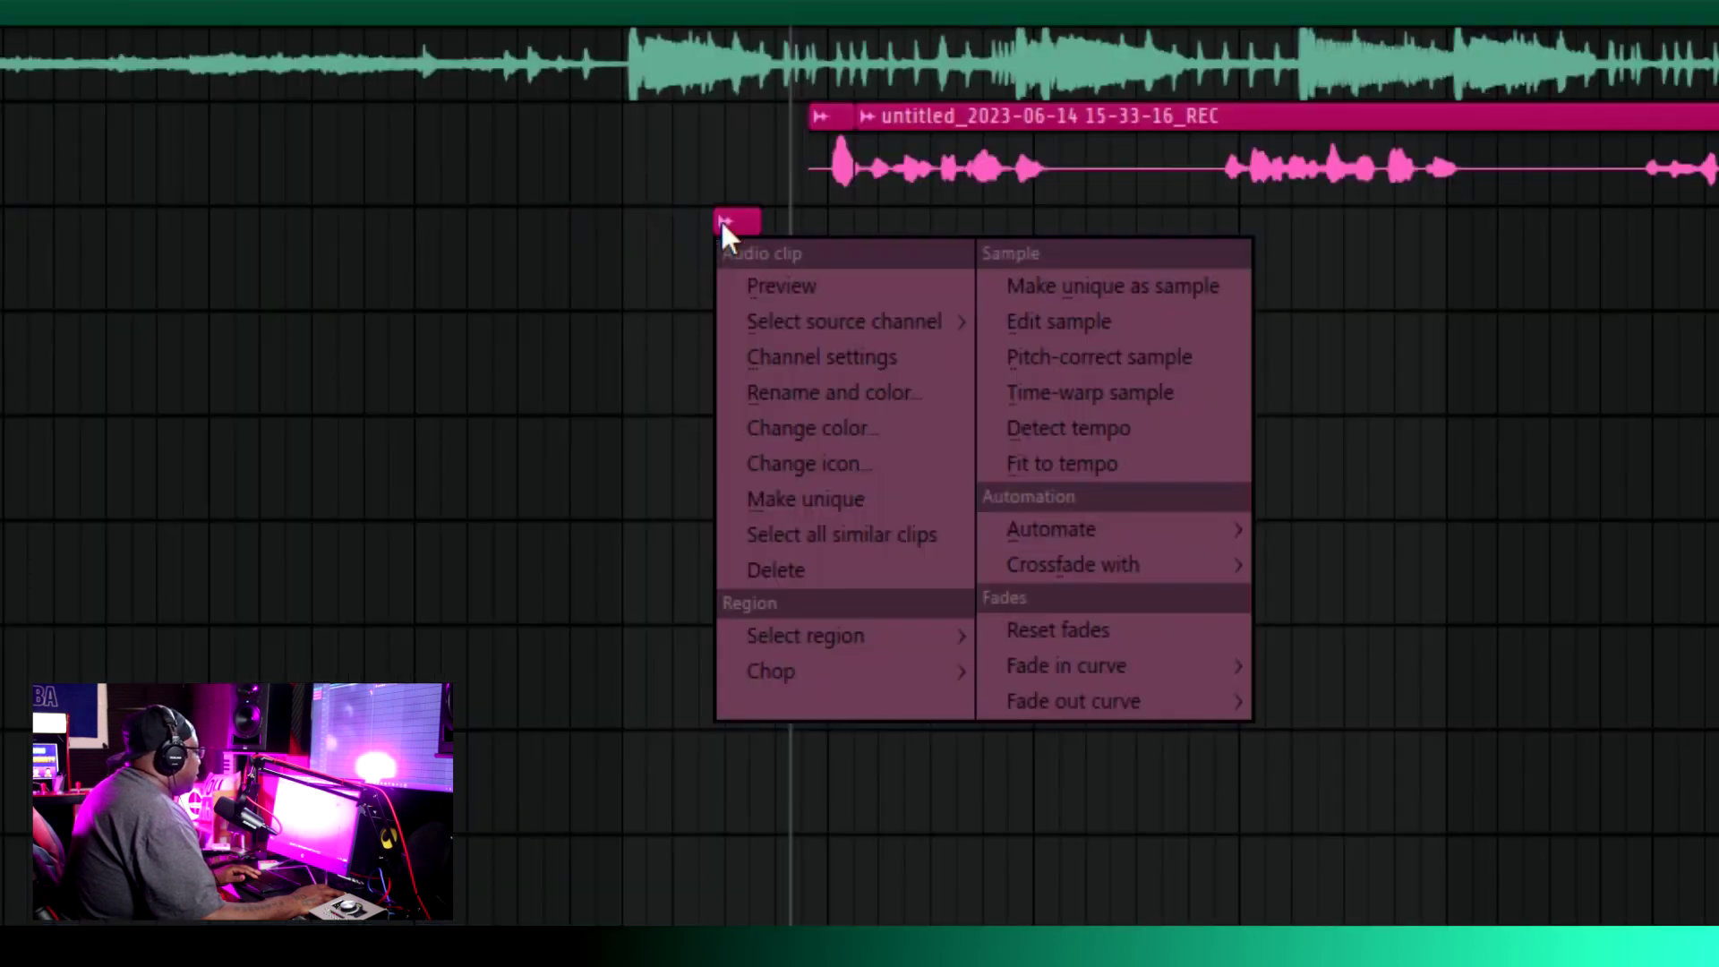
pyautogui.click(810, 497)
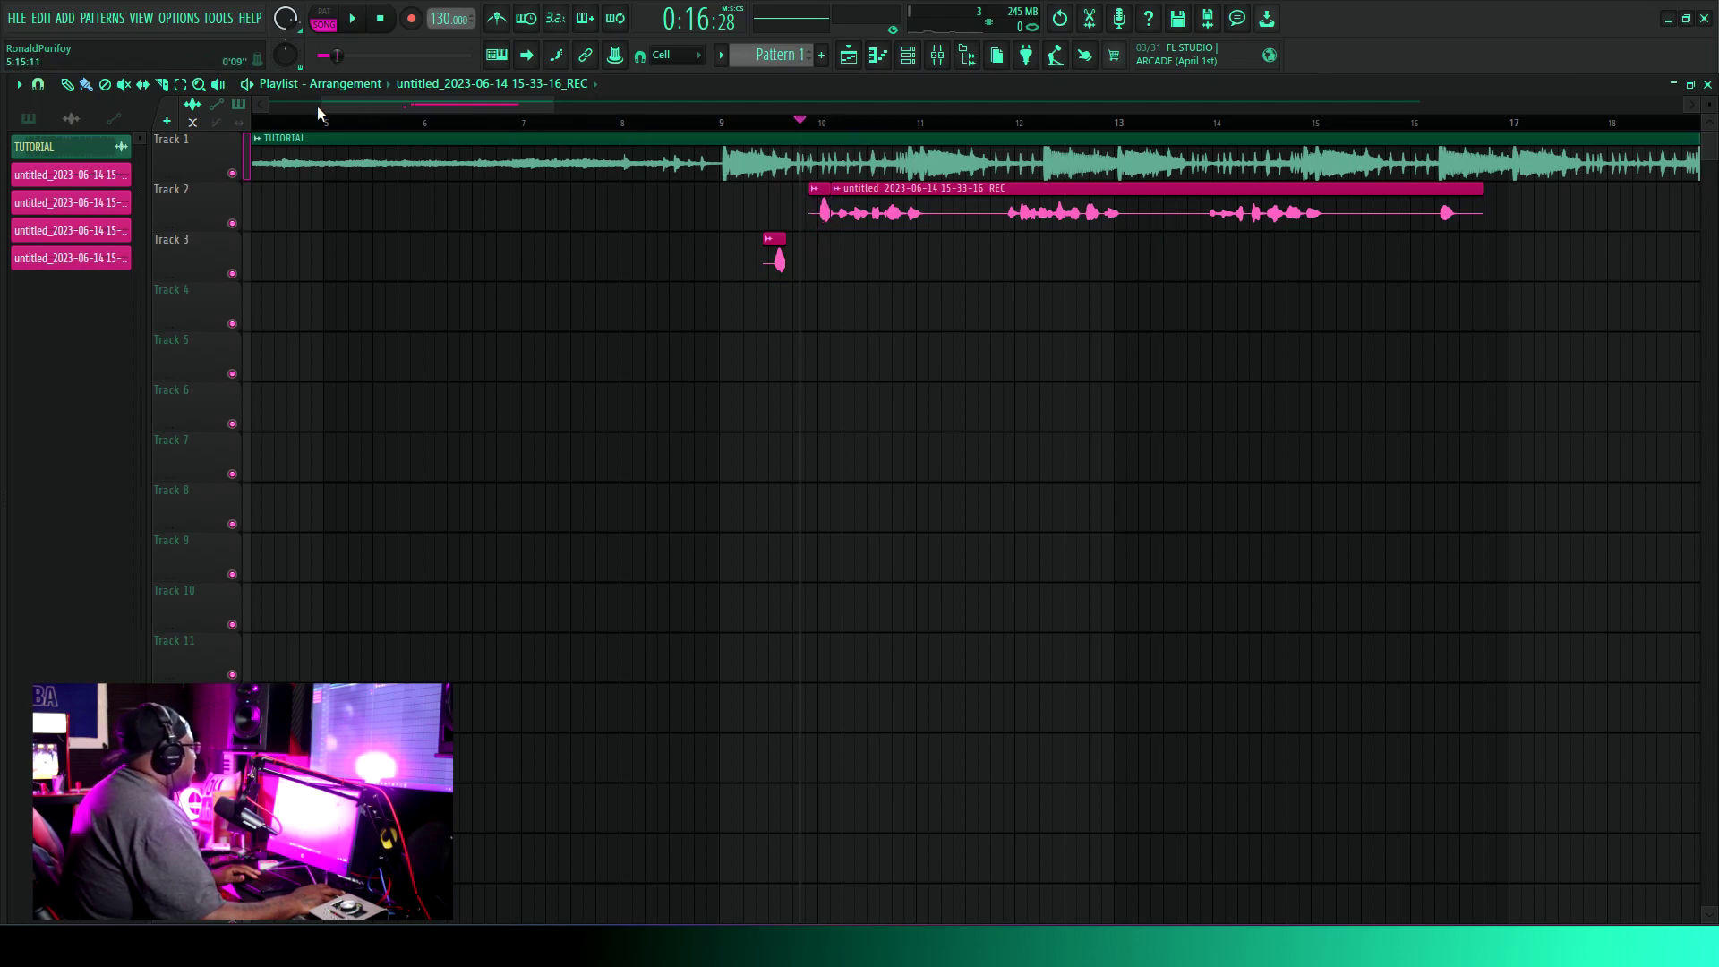
pyautogui.moveTo(347, 109); pyautogui.dragTo(396, 102)
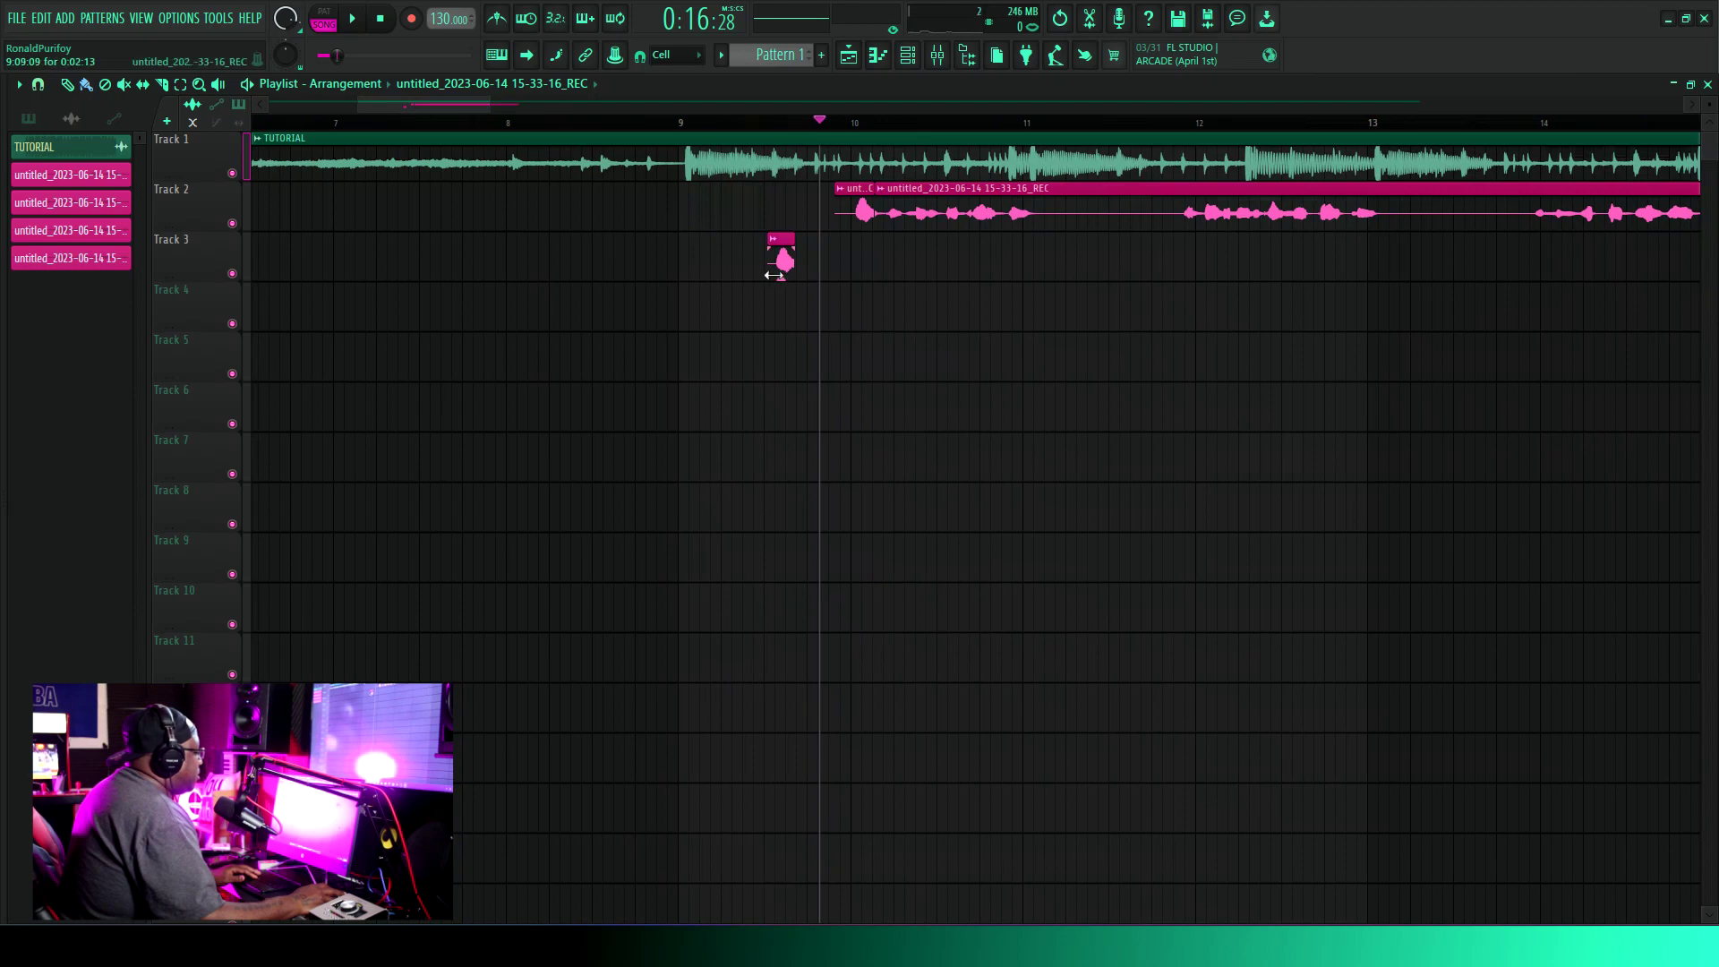
pyautogui.click(746, 123)
pyautogui.press('space')
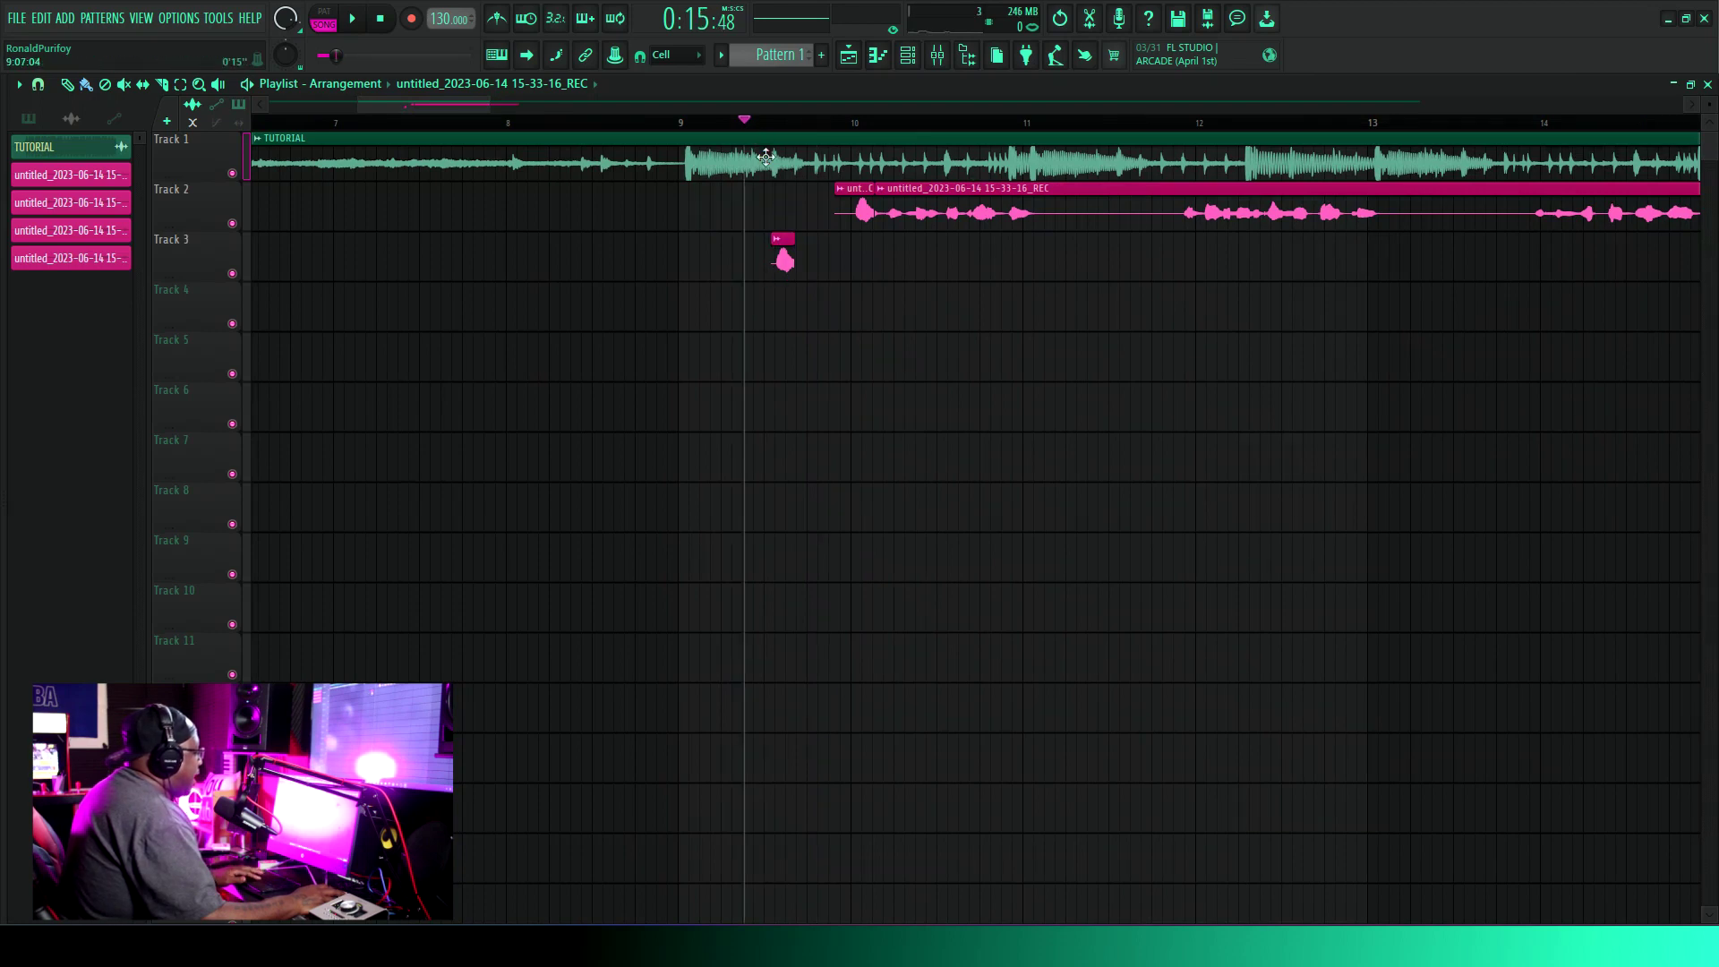
pyautogui.press('space')
pyautogui.press('space')
pyautogui.press('space')
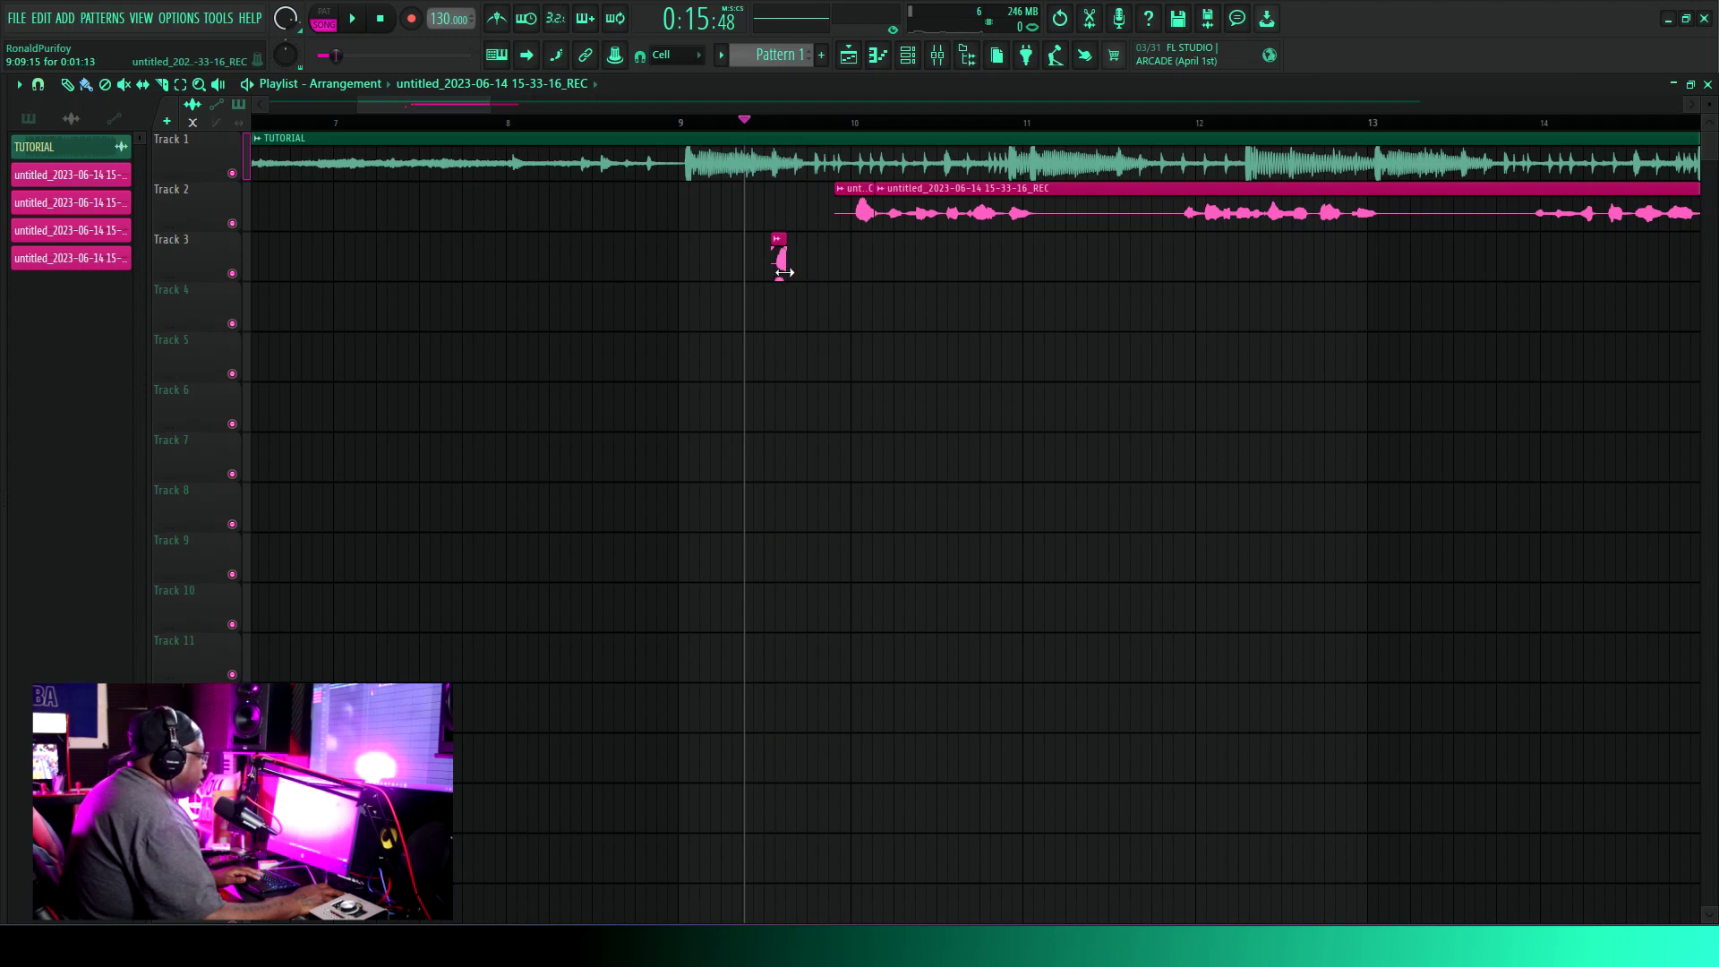
# Audition the trimmed clip, move it onto Track 2 ahead of the take, and trim the take's start to bar 10.
pyautogui.press('space')
pyautogui.press('space')
pyautogui.press('space')
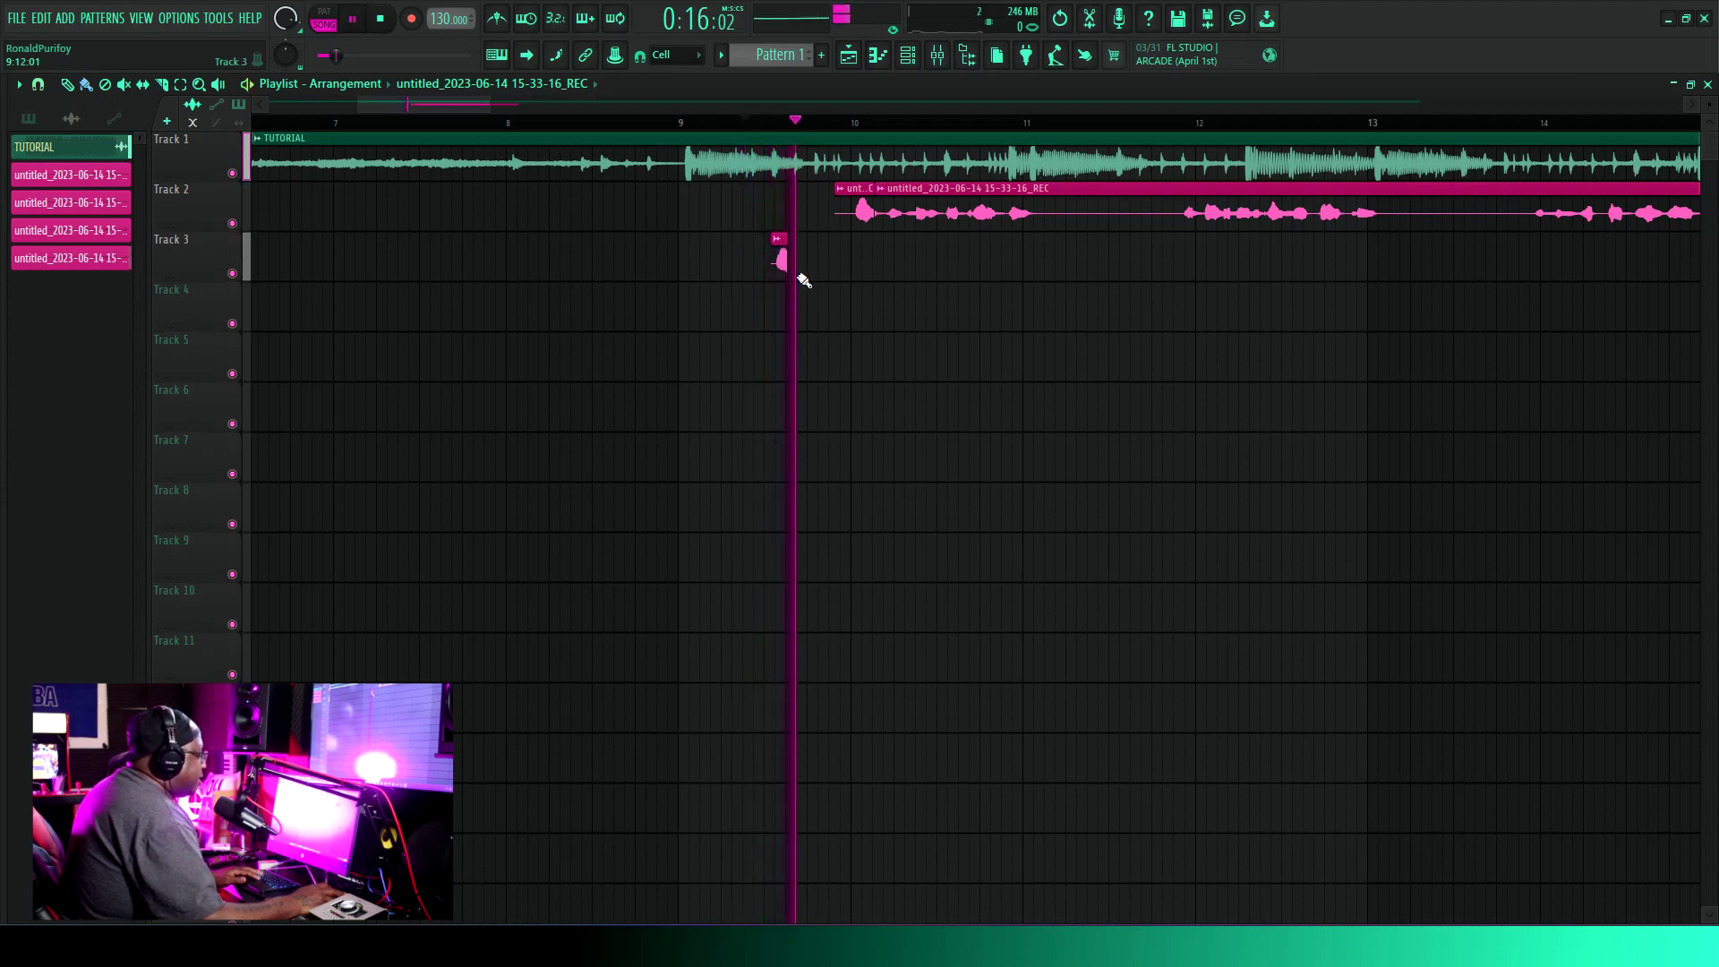
pyautogui.press('space')
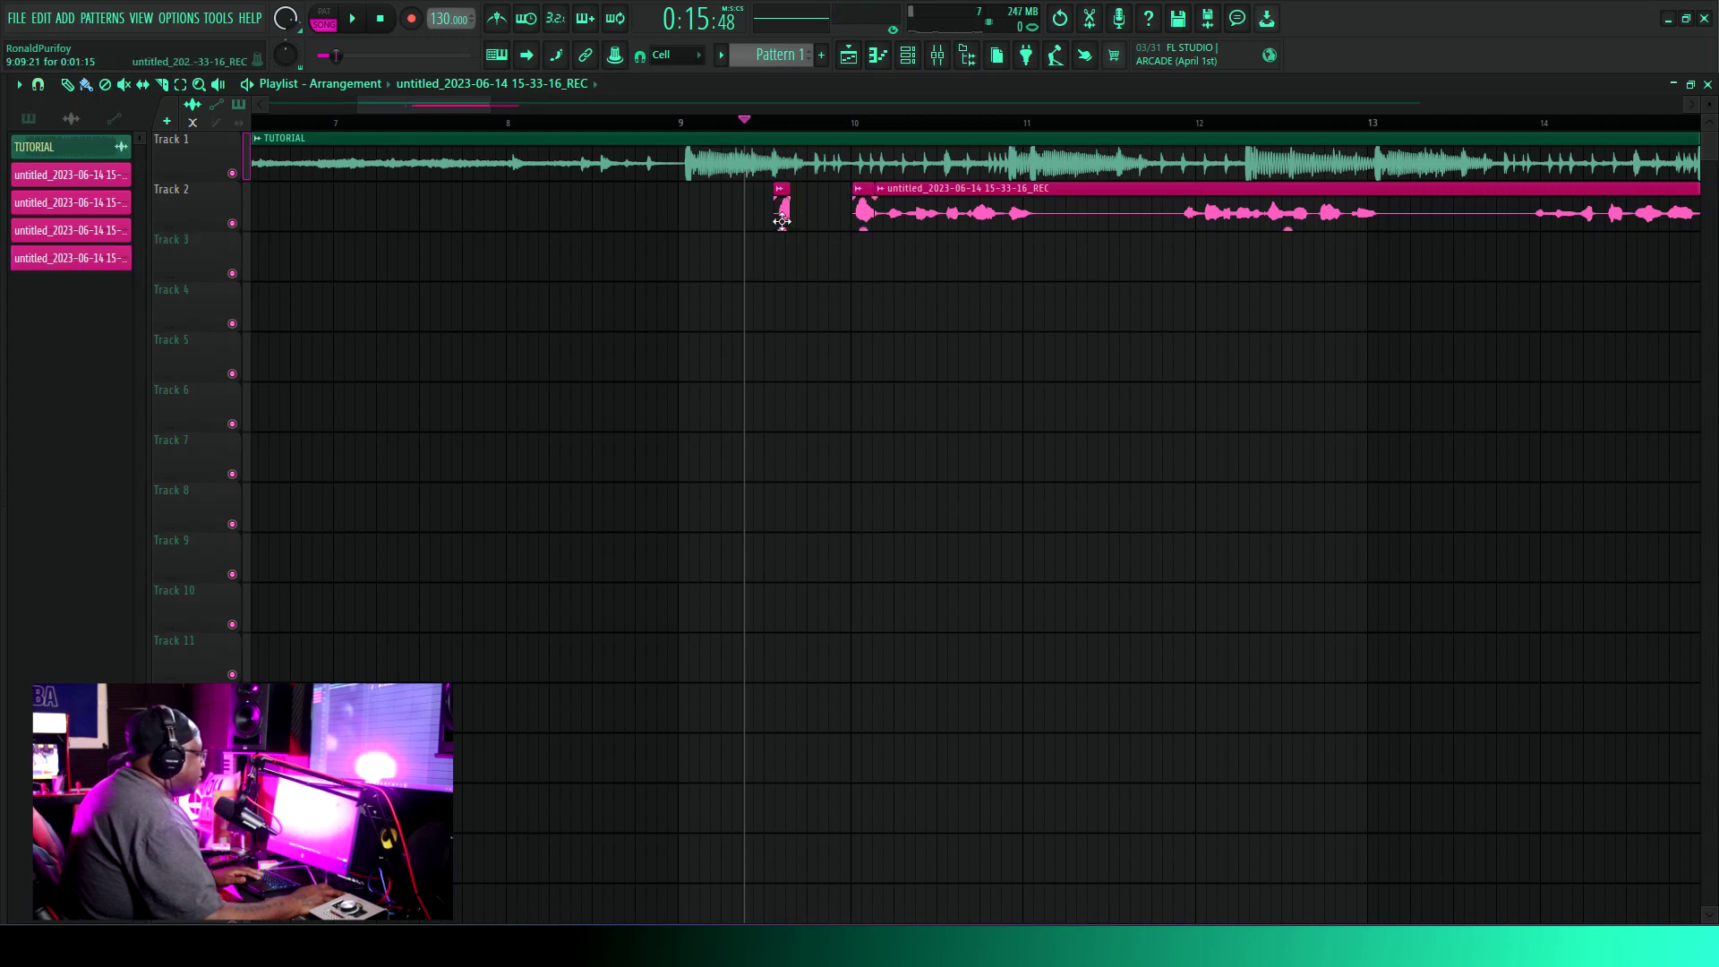
# Add a second copy of the short clip on Track 2 and shift both copies closer to the start of the take.
pyautogui.press('space')
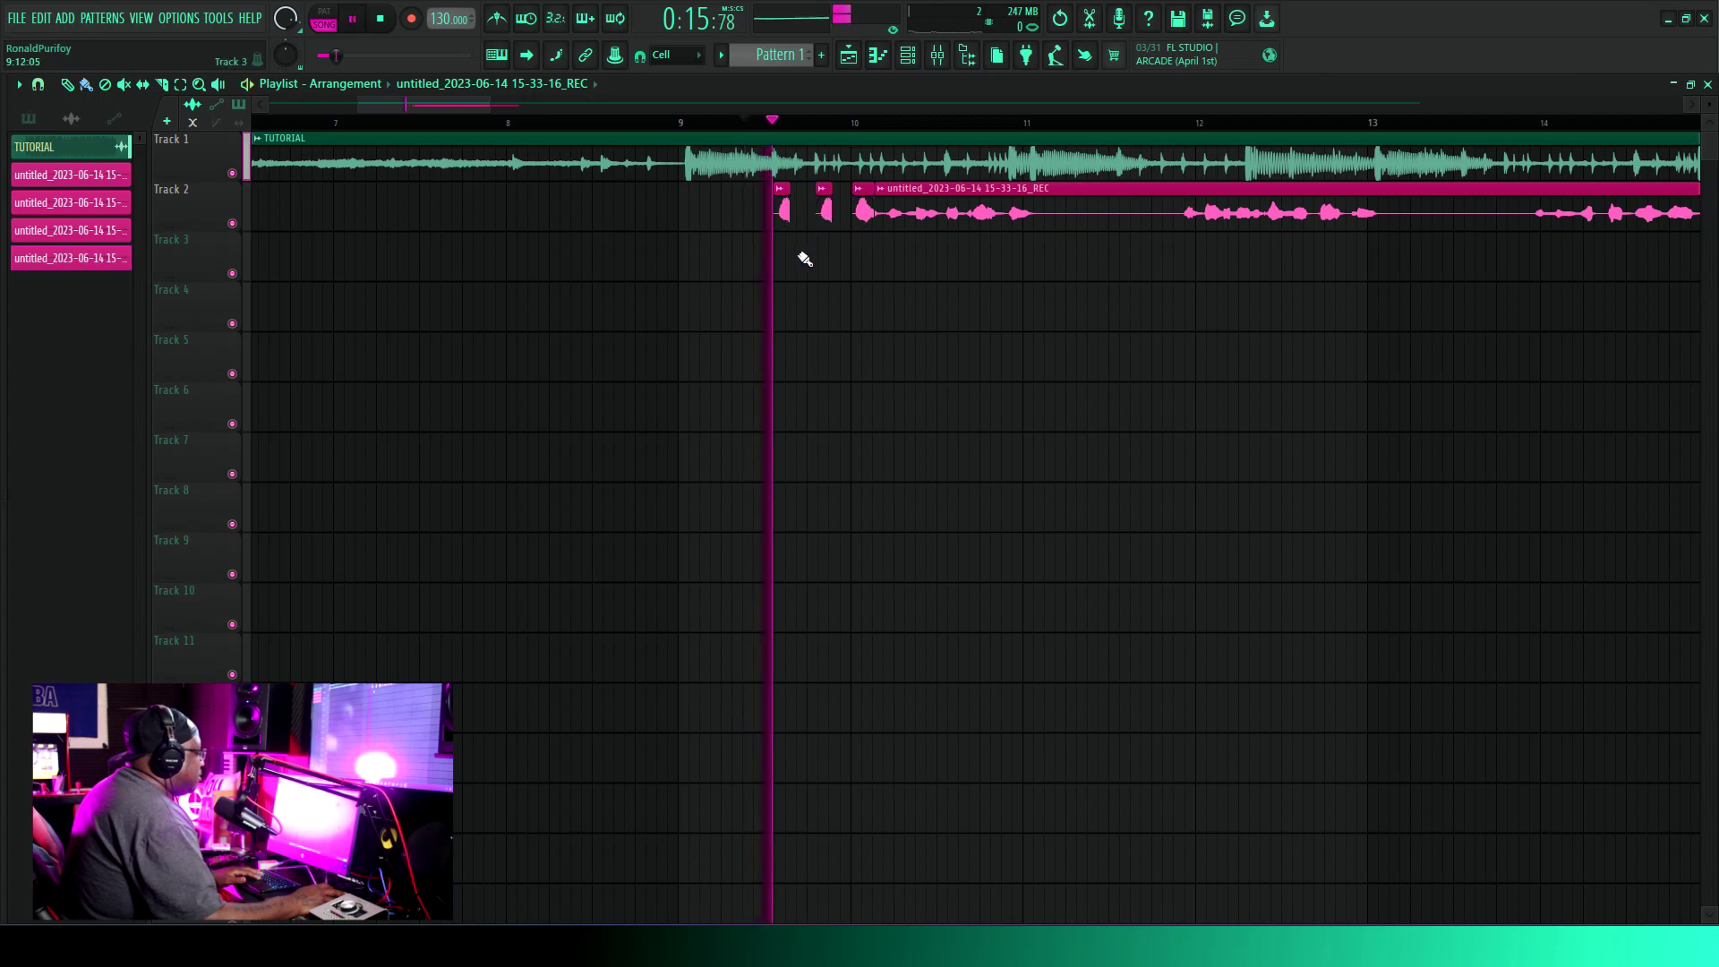
pyautogui.press('space')
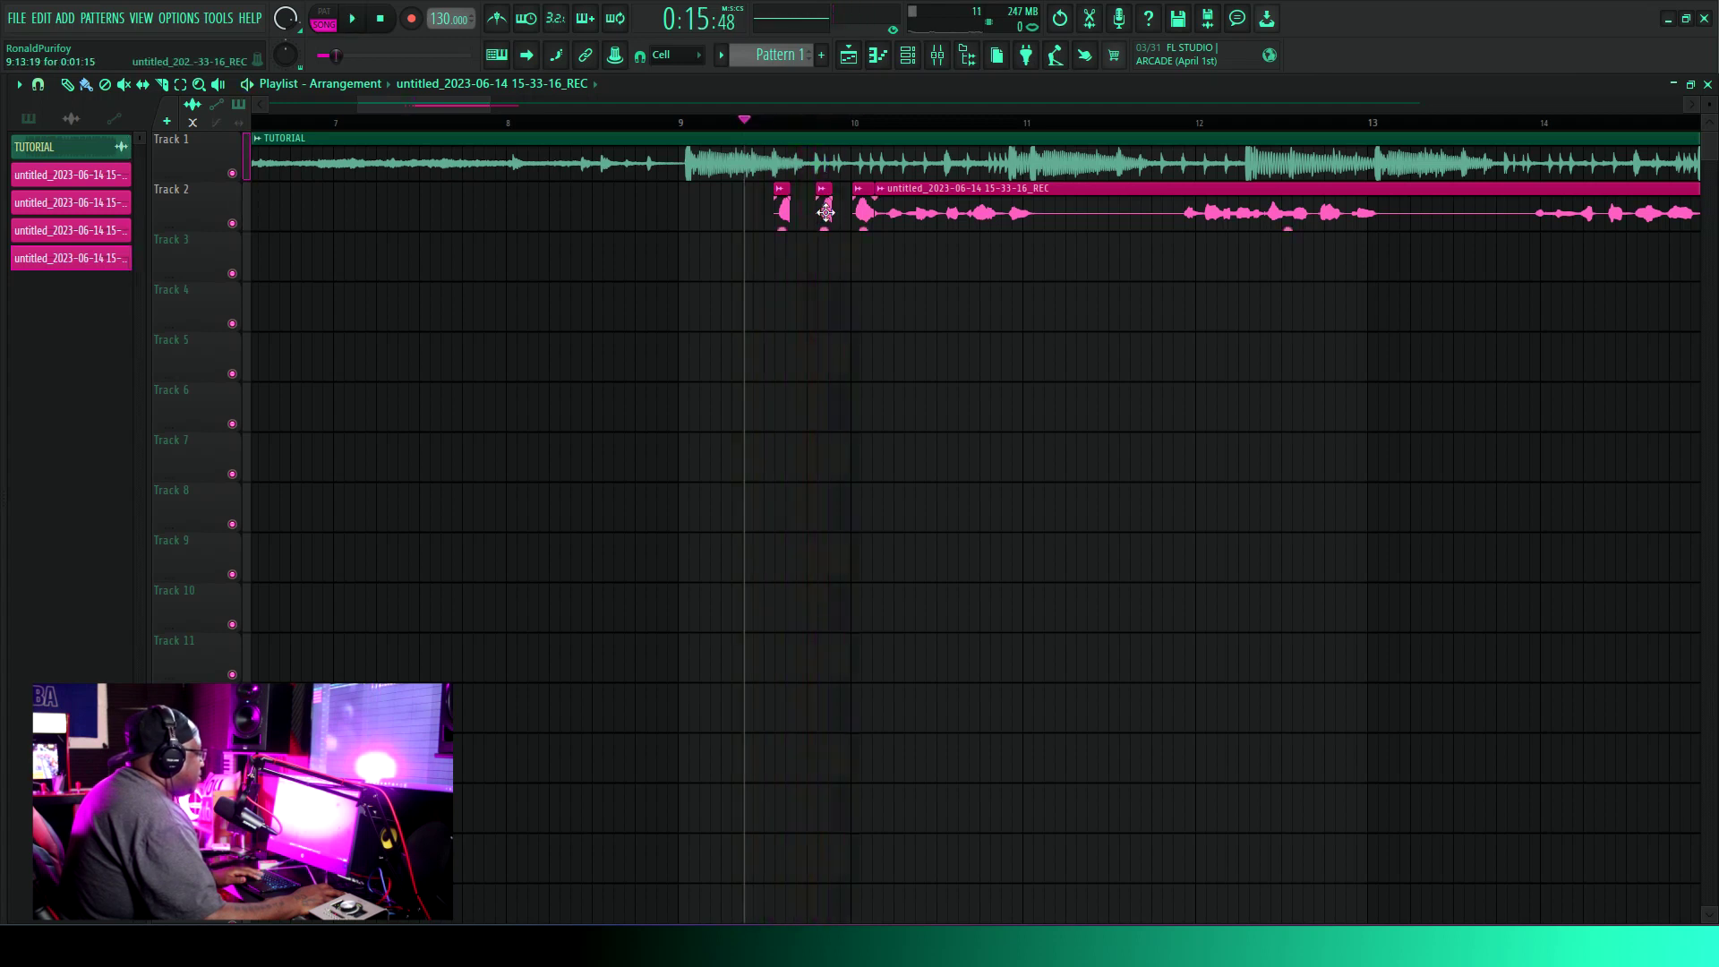
pyautogui.press('space')
pyautogui.press('space')
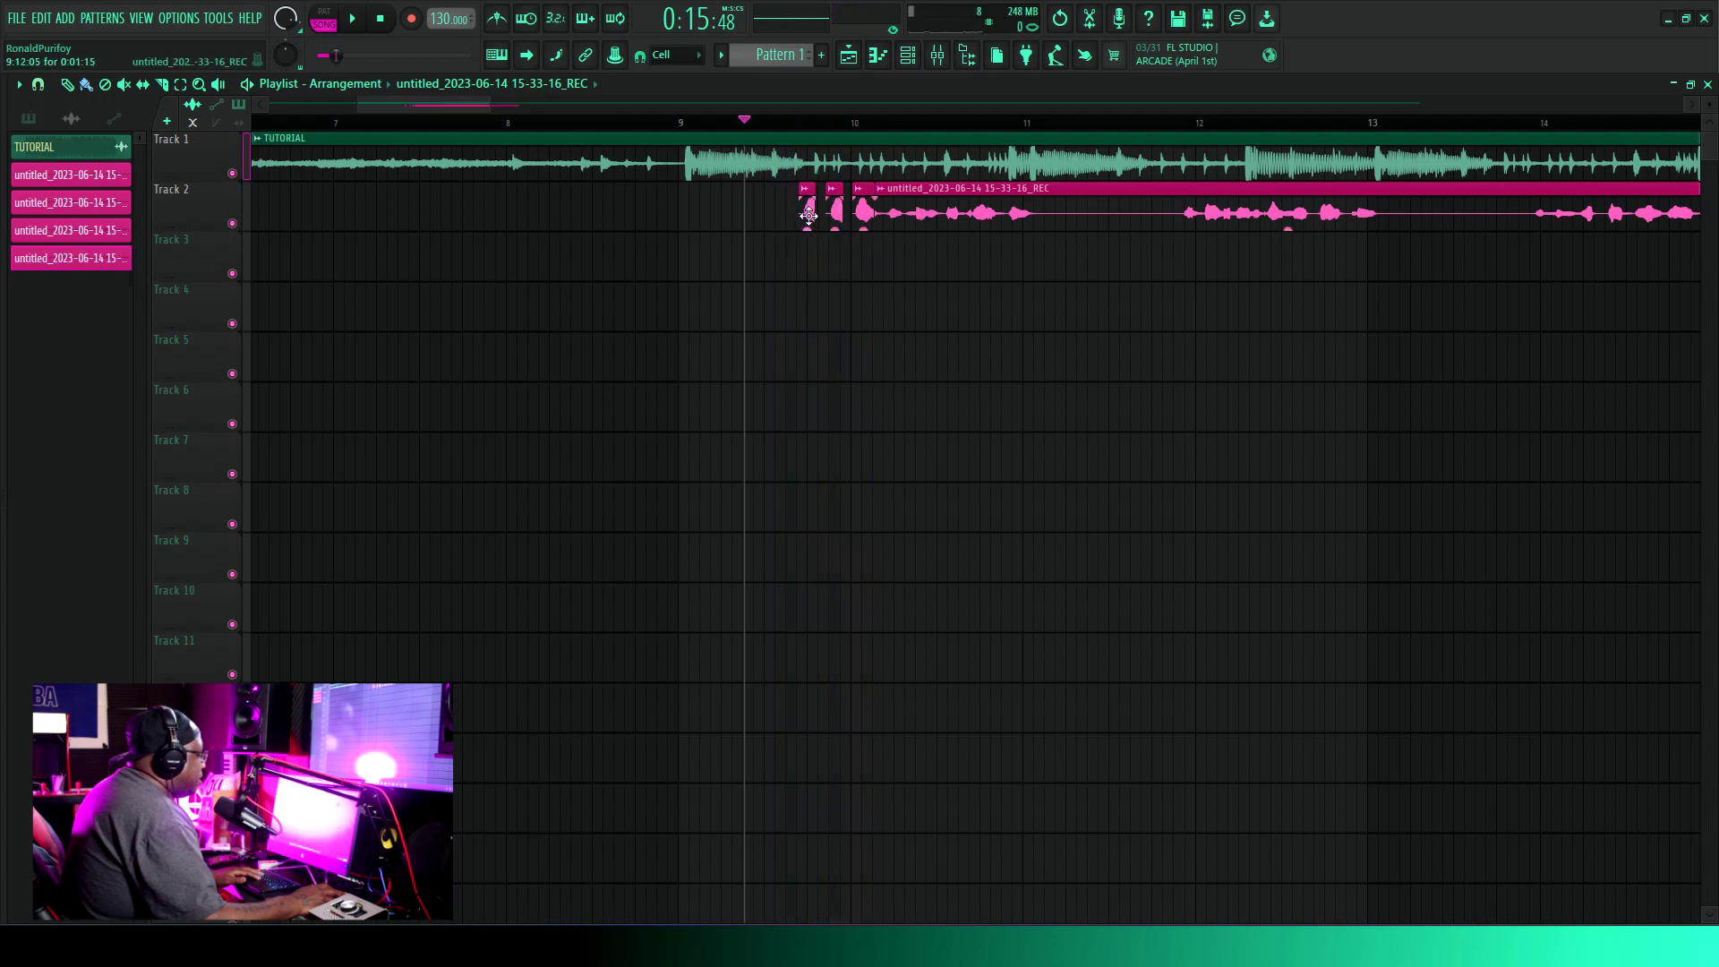
pyautogui.press('space')
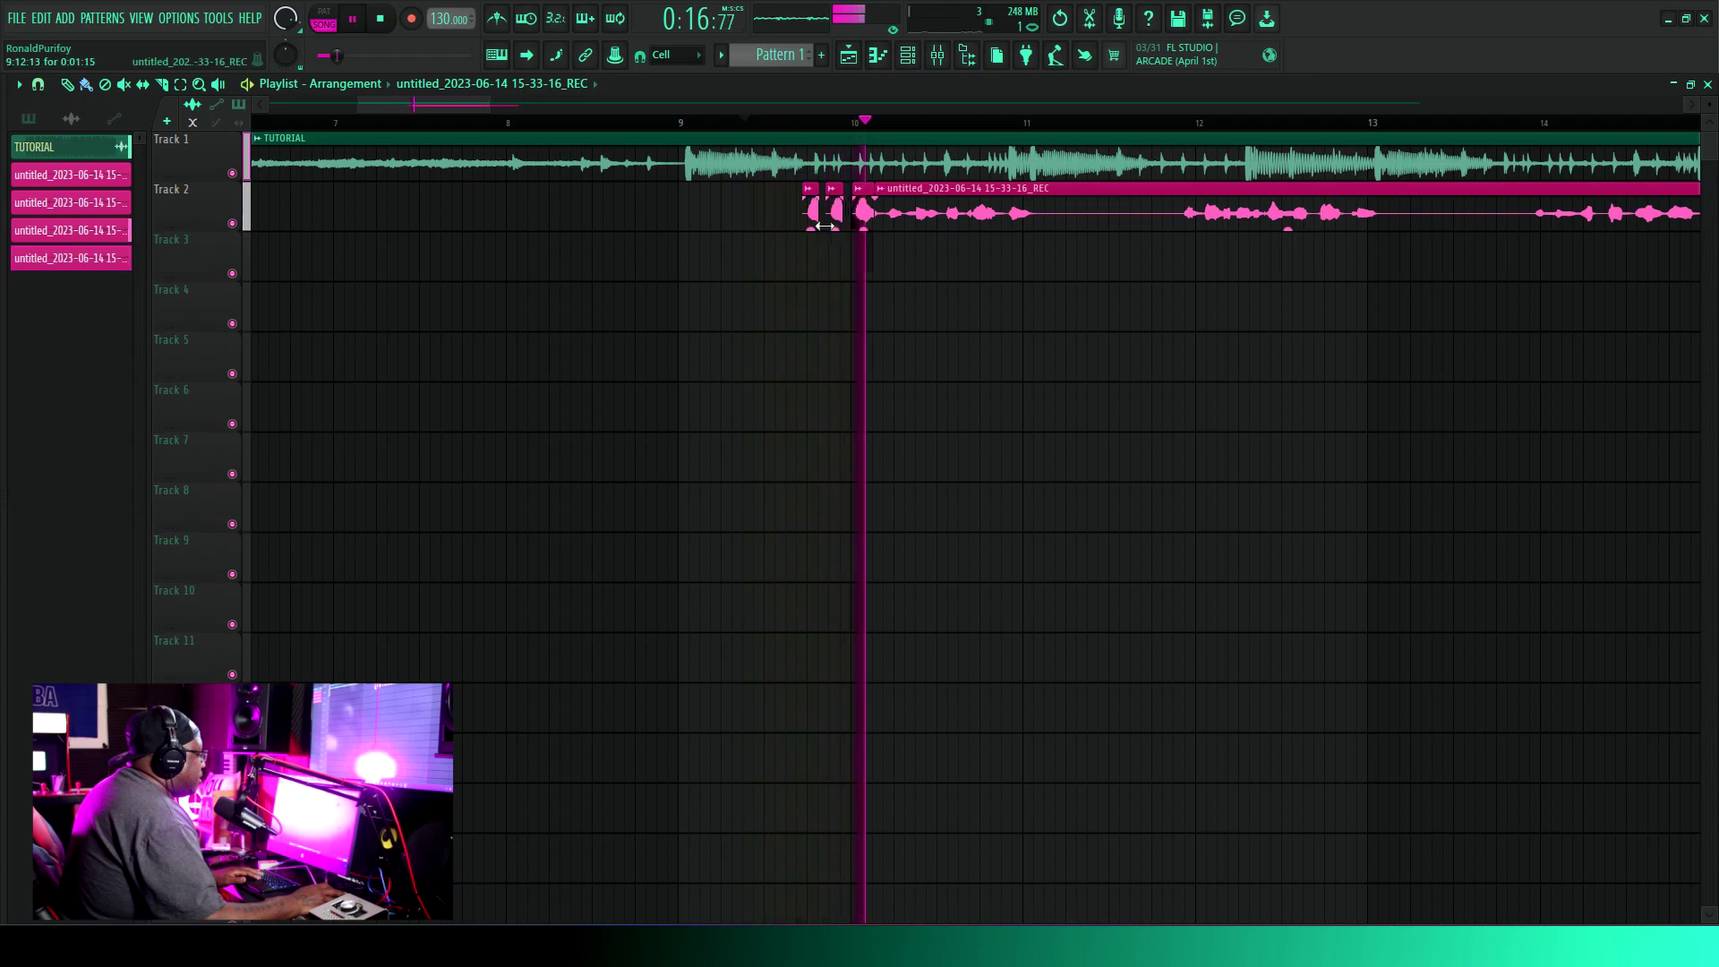
# Trim the start of the second short clip on Track 2 and play back the repeated words.
pyautogui.moveTo(363, 110); pyautogui.dragTo(431, 121)
pyautogui.press('space')
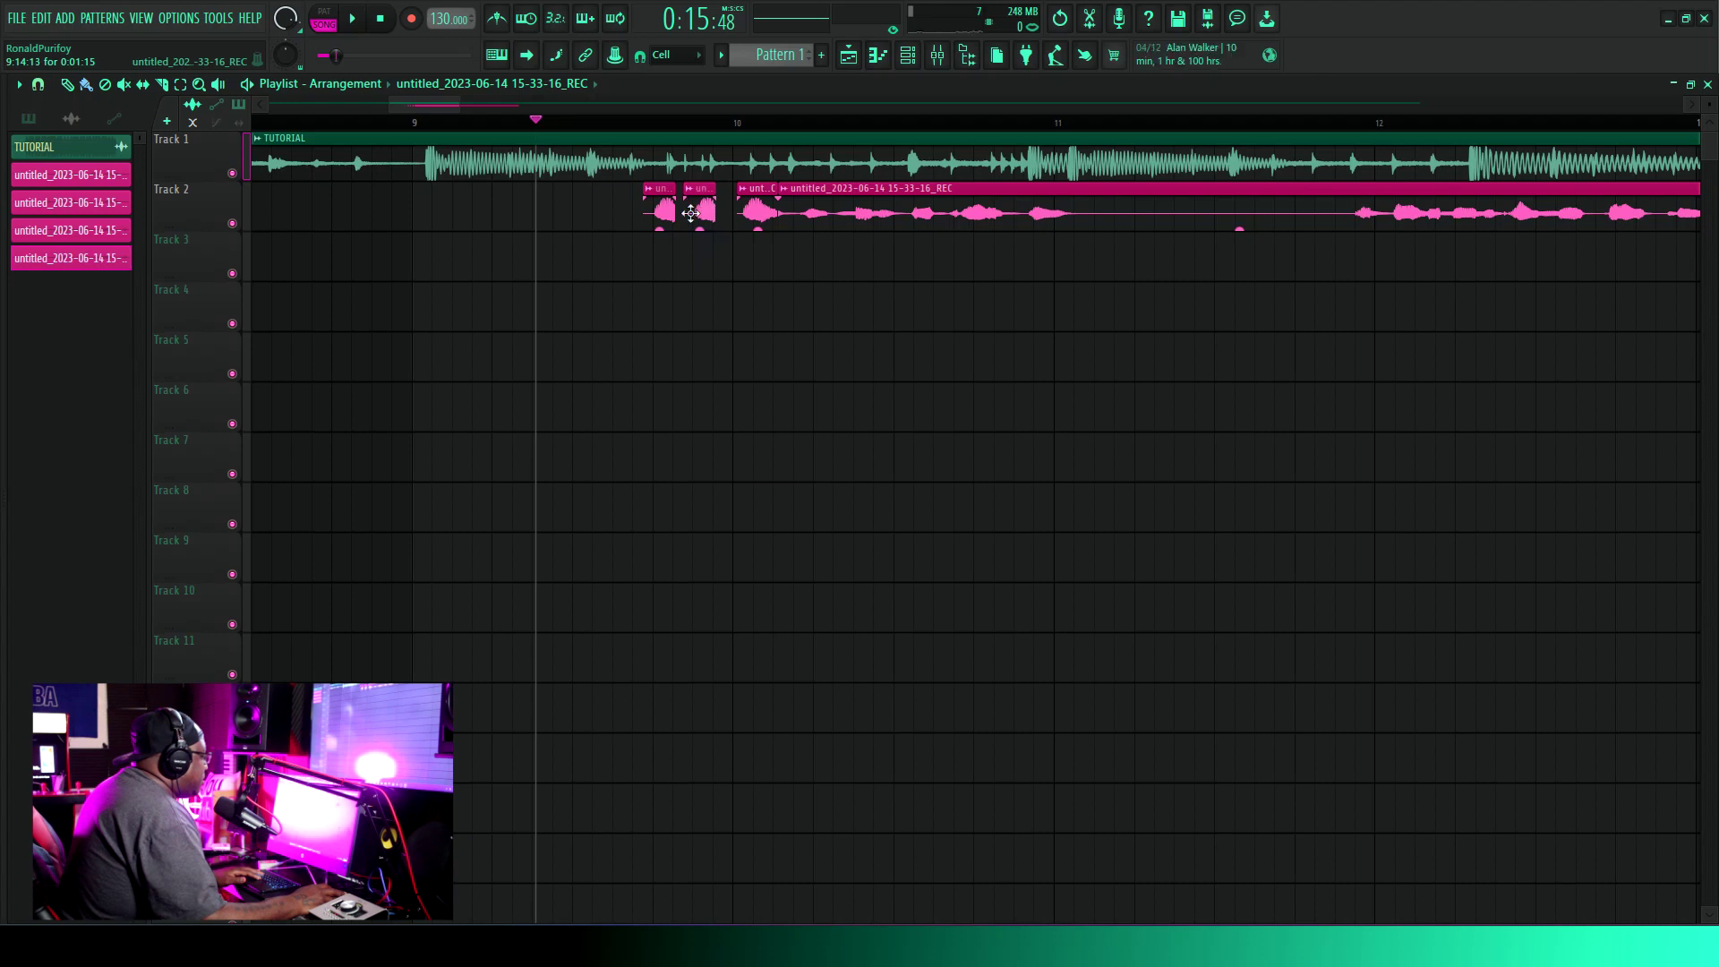
pyautogui.press('space')
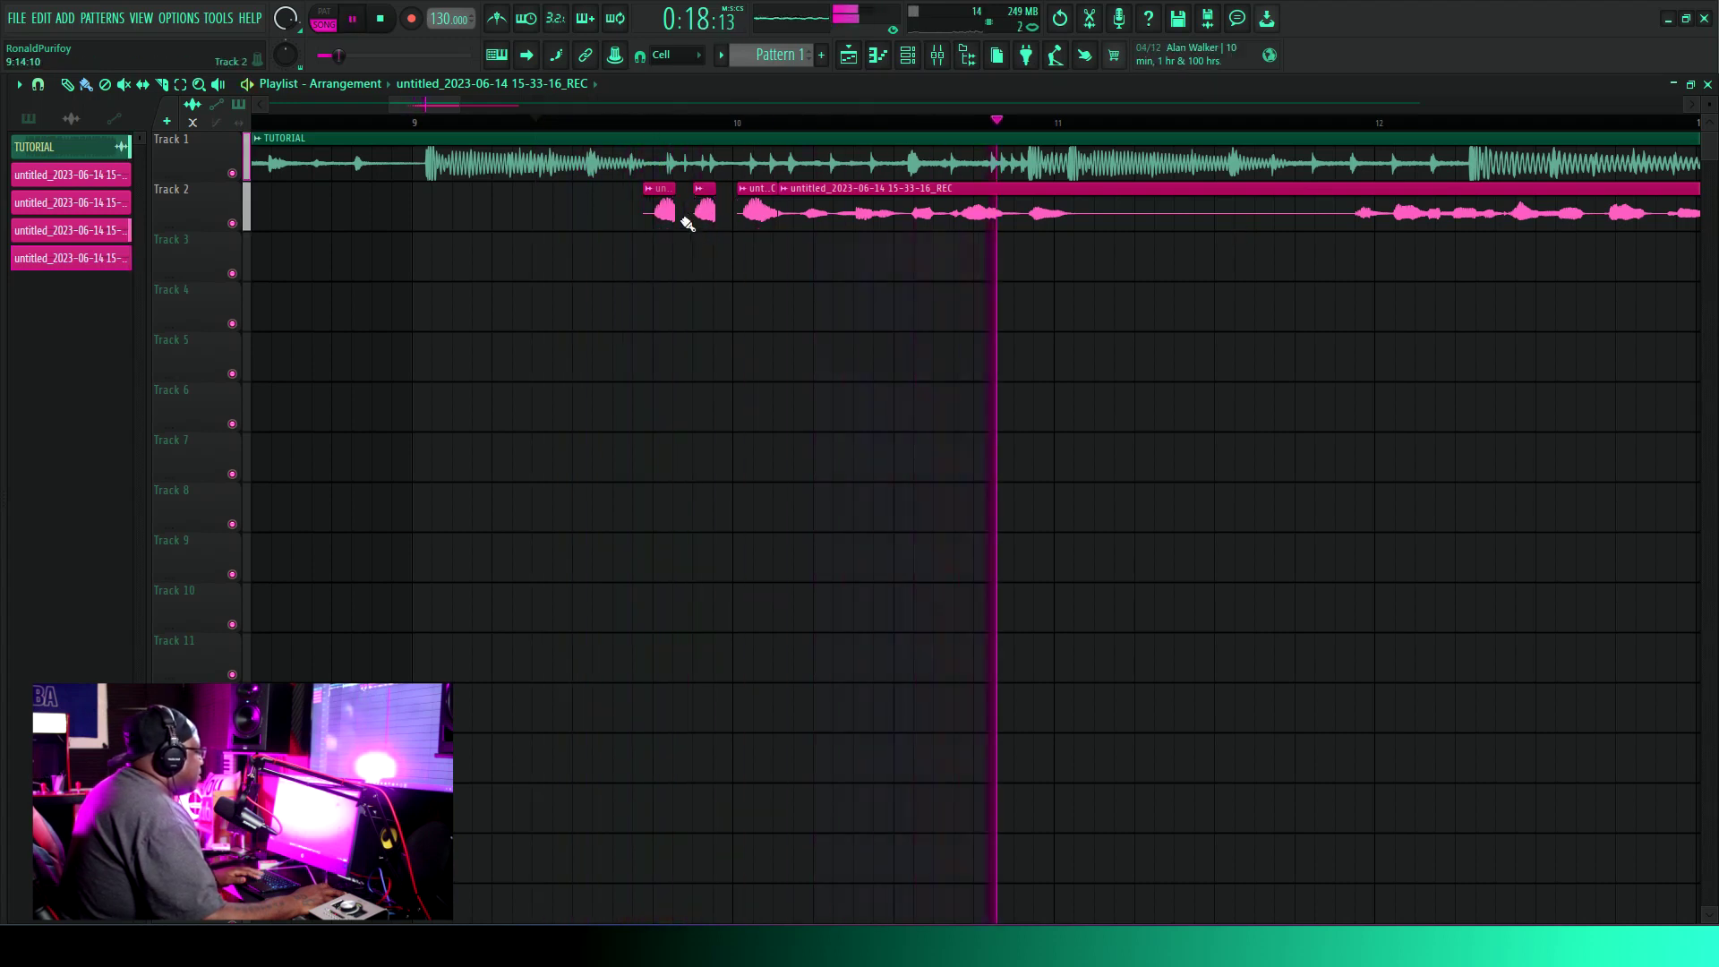
pyautogui.press('space')
pyautogui.press('space')
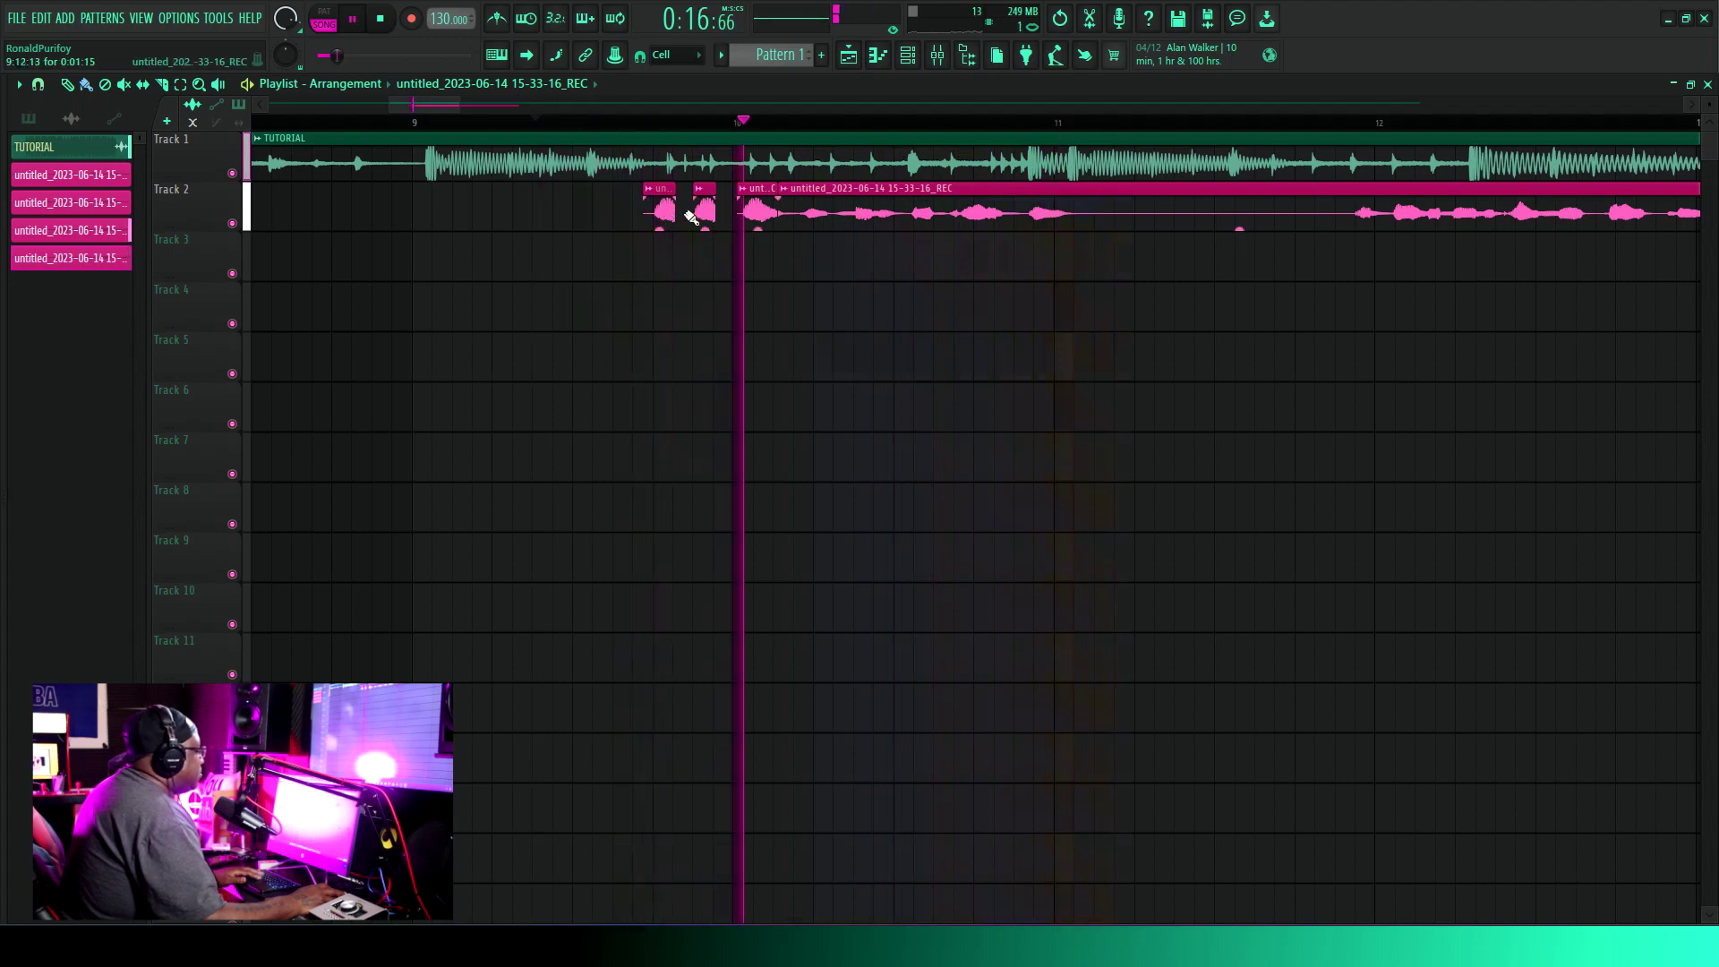
# Shorten the two short clips on Track 2 and add a third copy between them and the vocal take.
pyautogui.press('space')
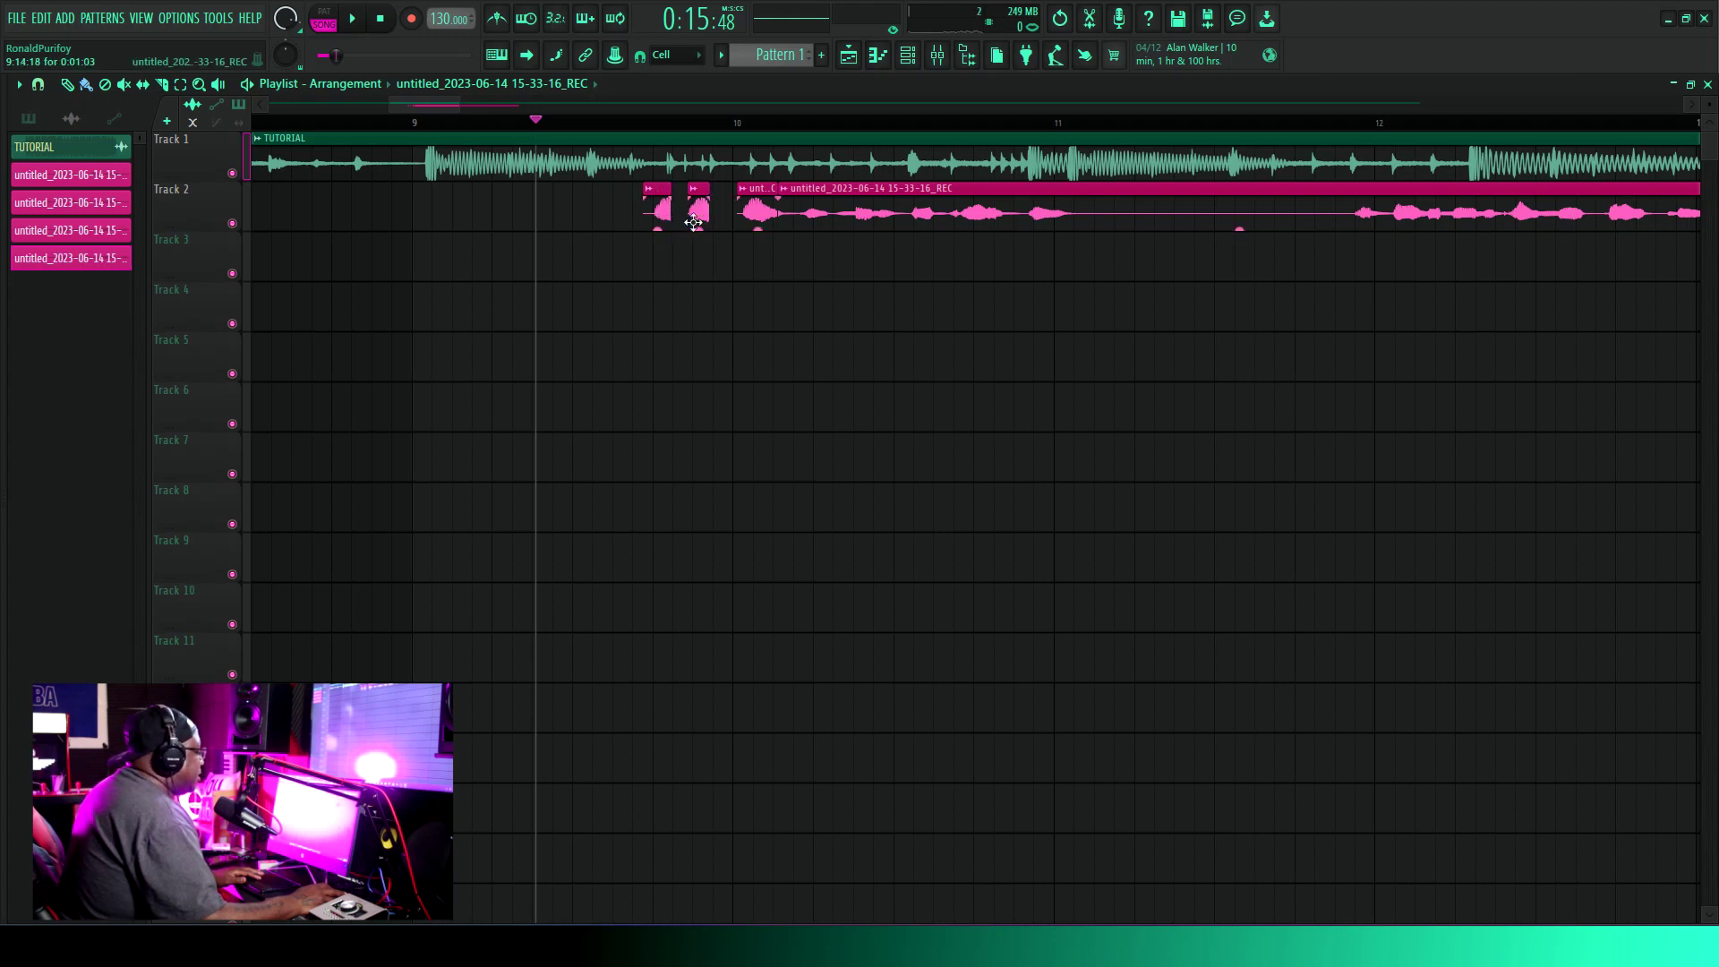
pyautogui.press('space')
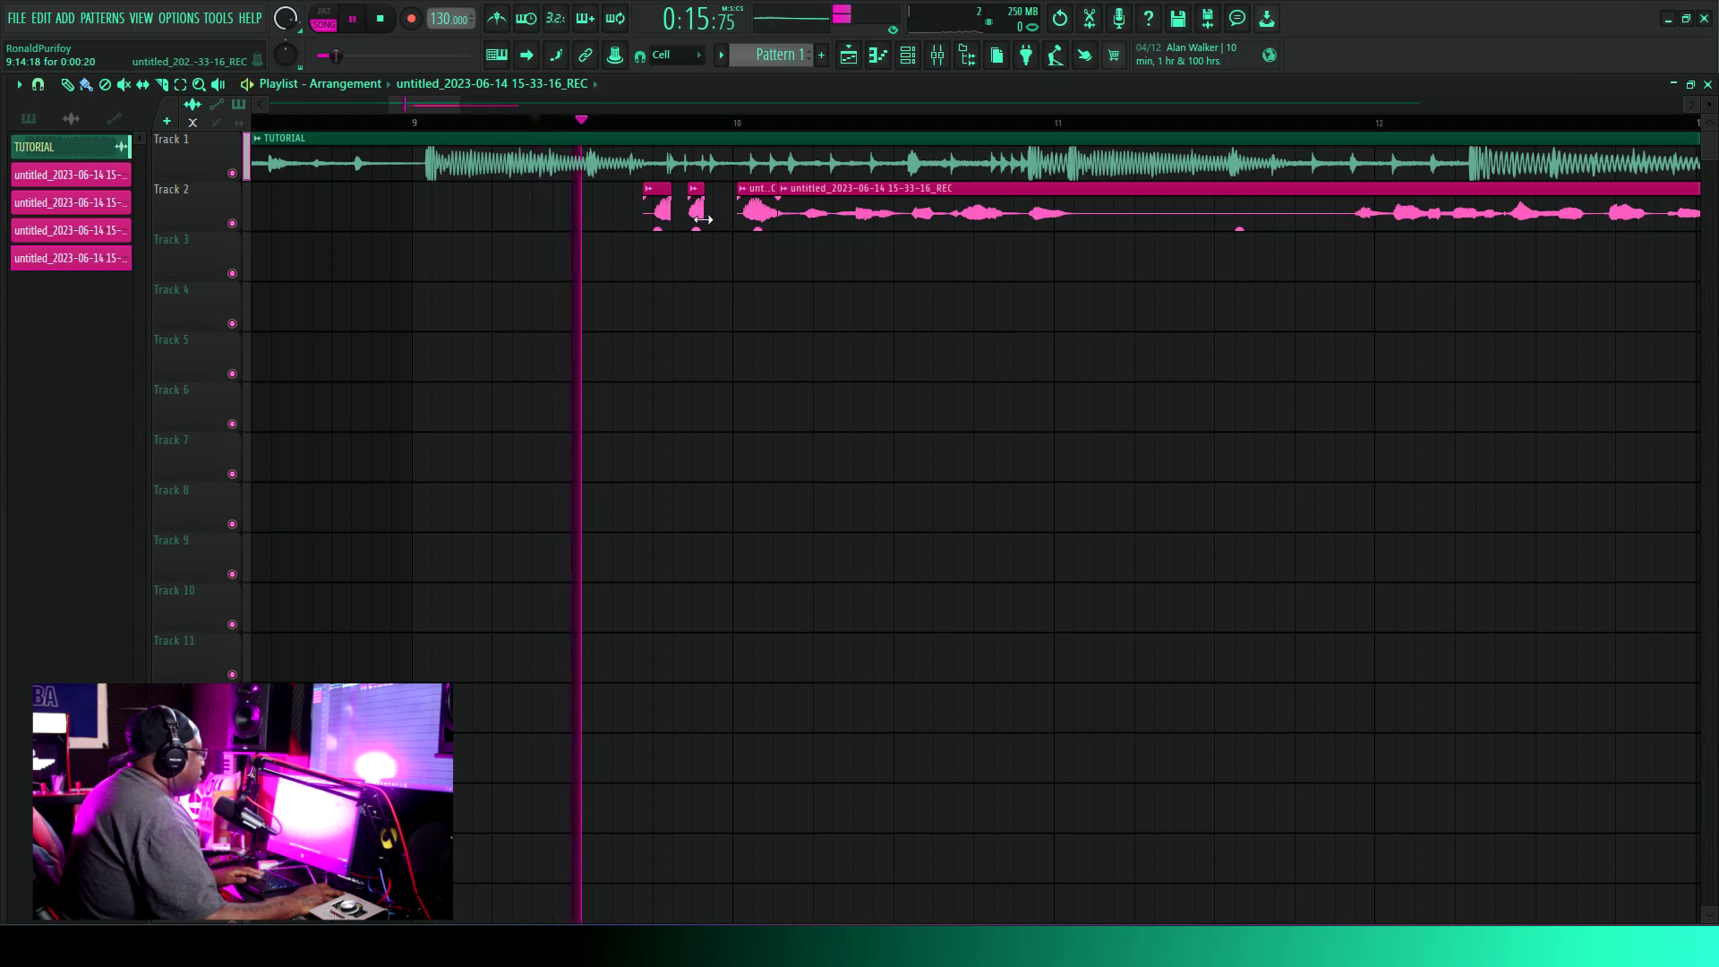
pyautogui.press('space')
pyautogui.moveTo(694, 215); pyautogui.dragTo(688, 215)
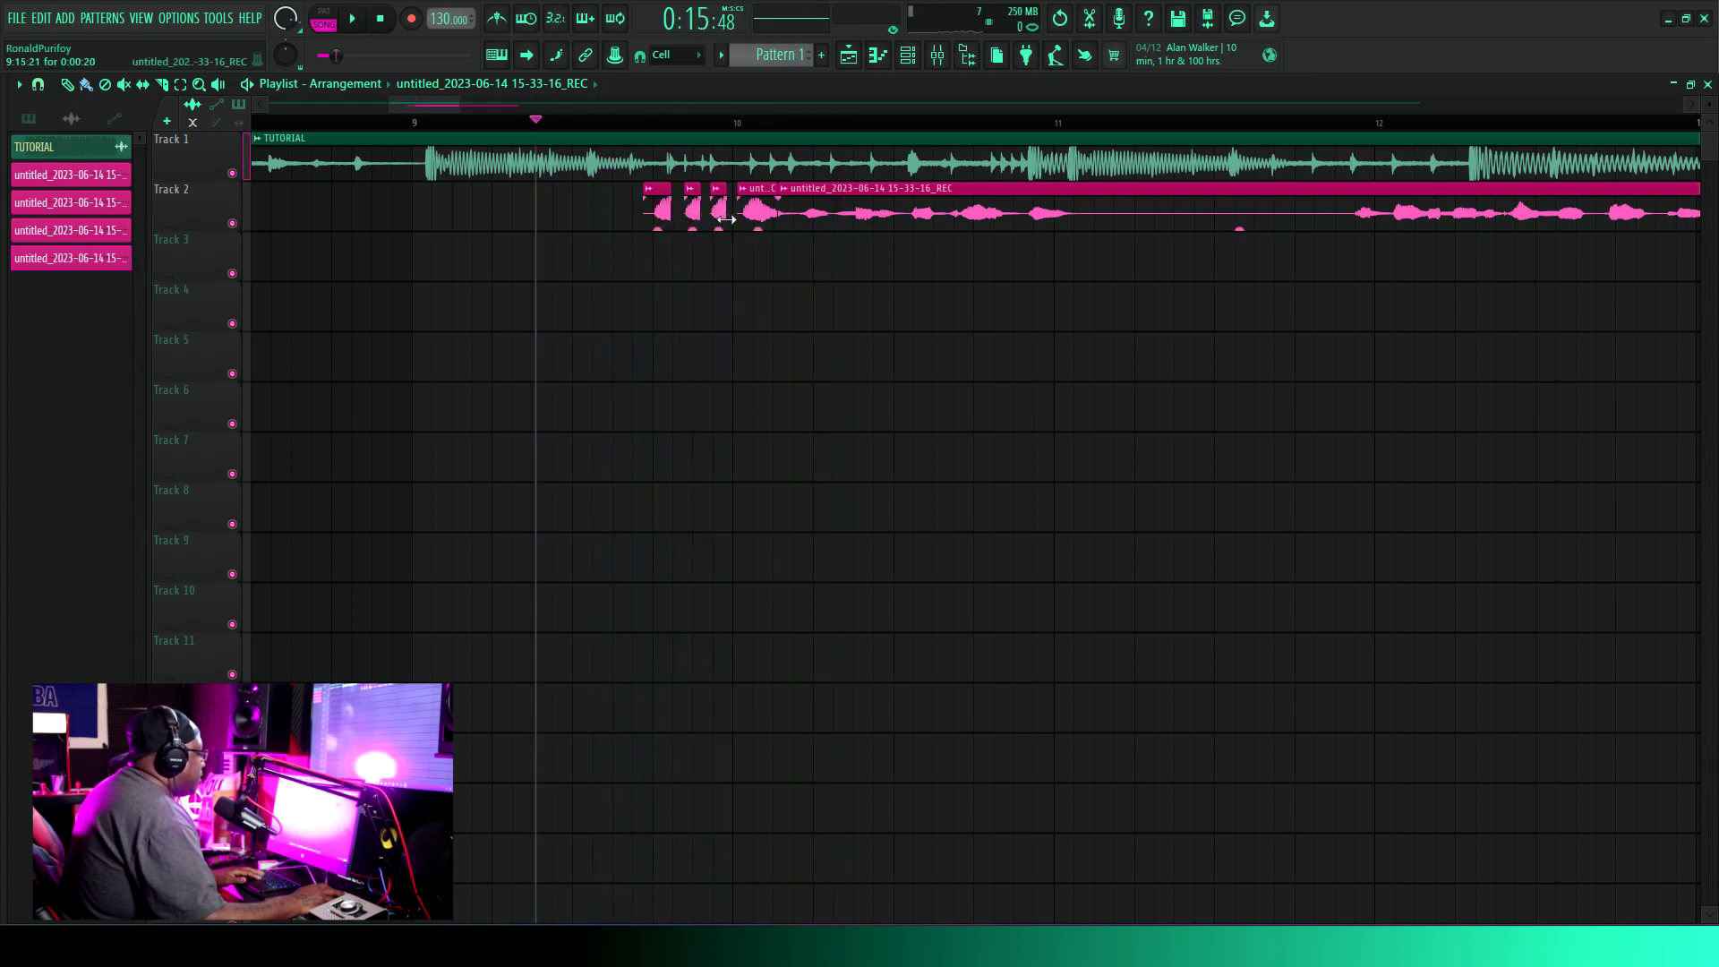
# Nudge the second and third short clips slightly earlier on Track 2, checking the stutter timing by playback between adjustments.
pyautogui.press('space')
pyautogui.press('space')
pyautogui.press('space')
pyautogui.press('space')
pyautogui.moveTo(691, 215); pyautogui.dragTo(687, 215)
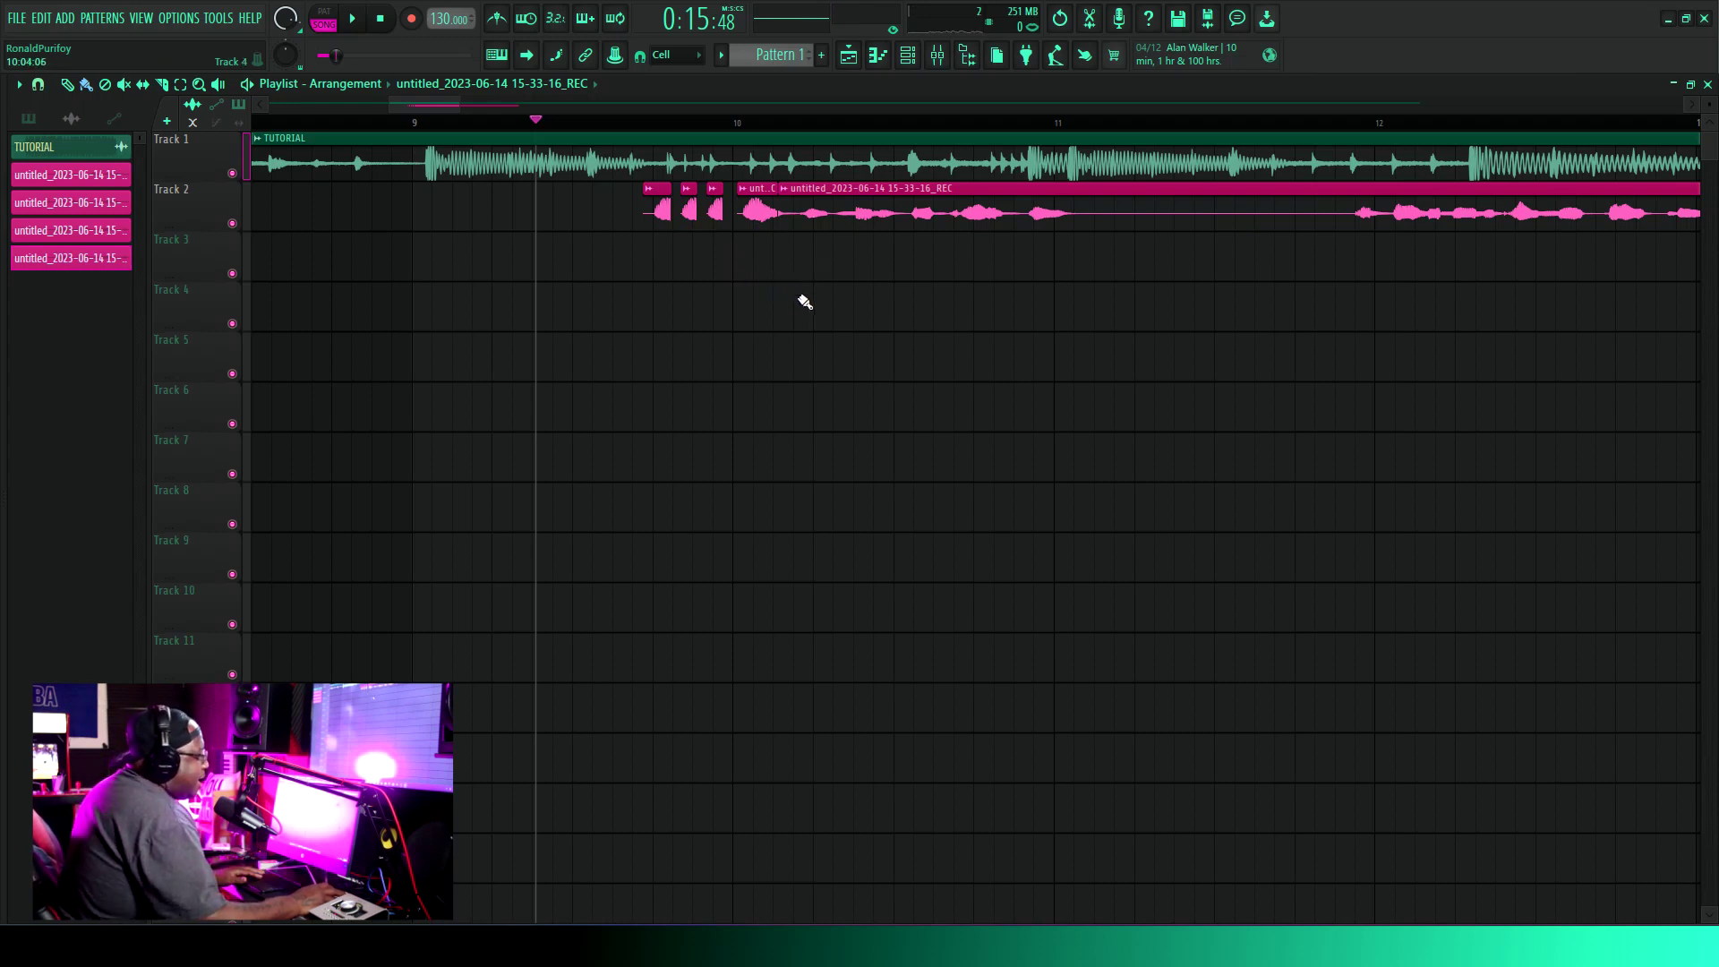
pyautogui.press('space')
pyautogui.press('space')
pyautogui.press('space')
pyautogui.press('space')
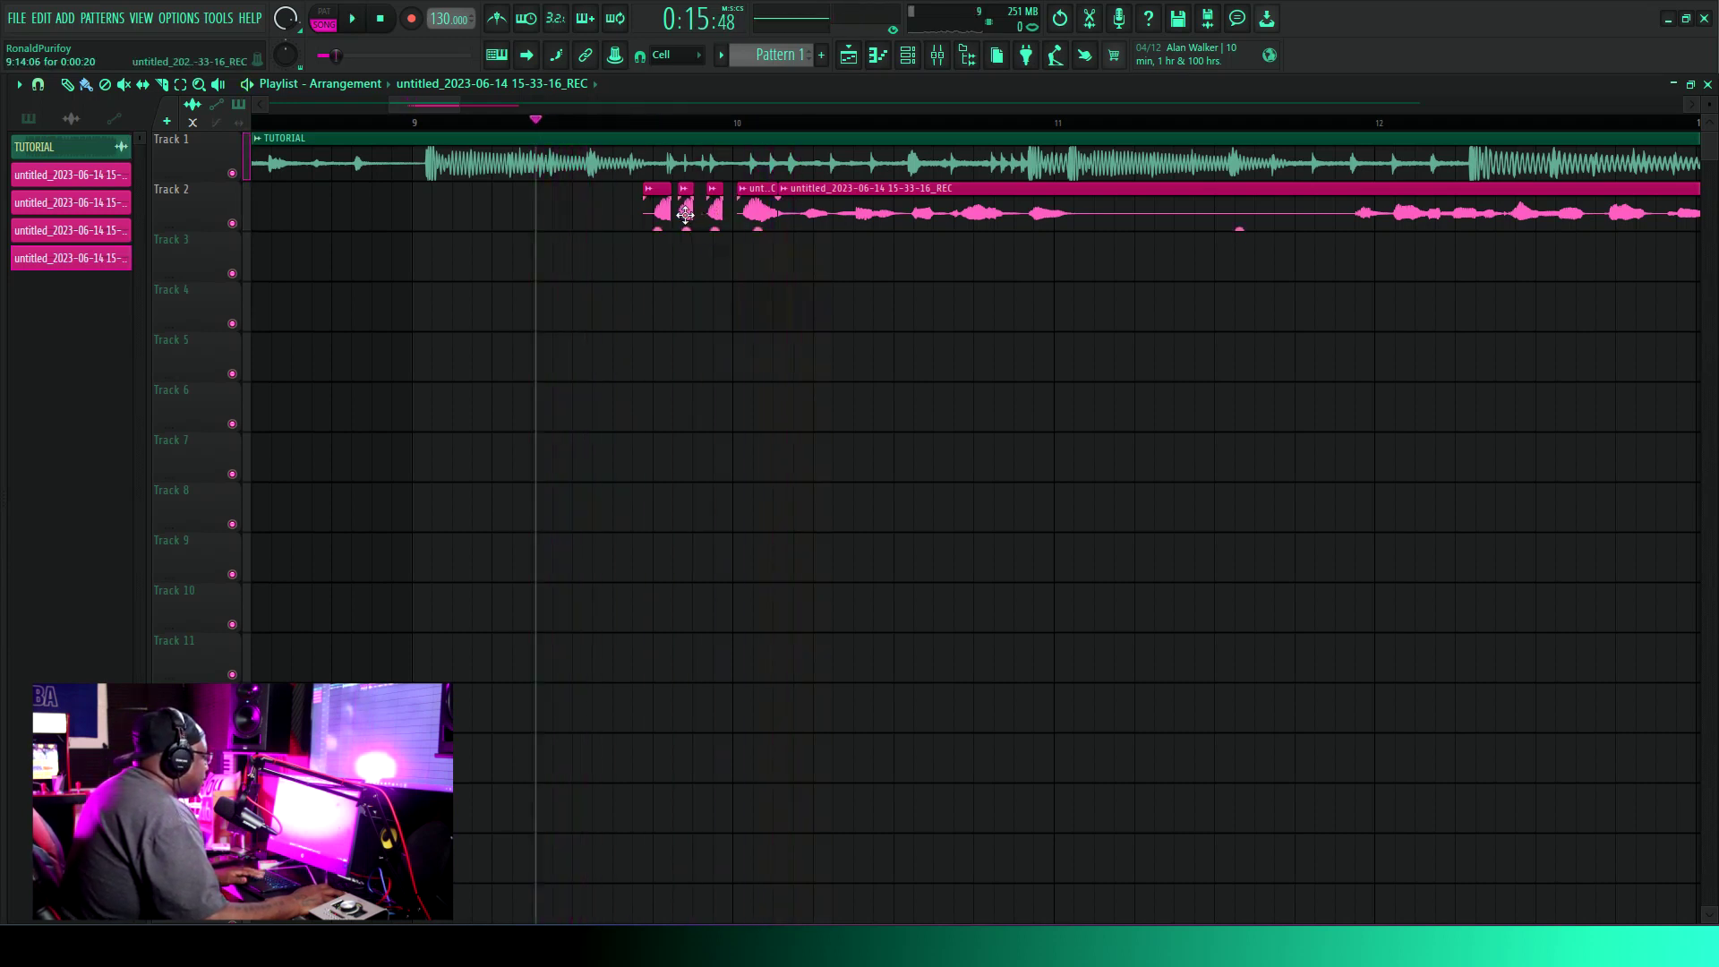
pyautogui.press('space')
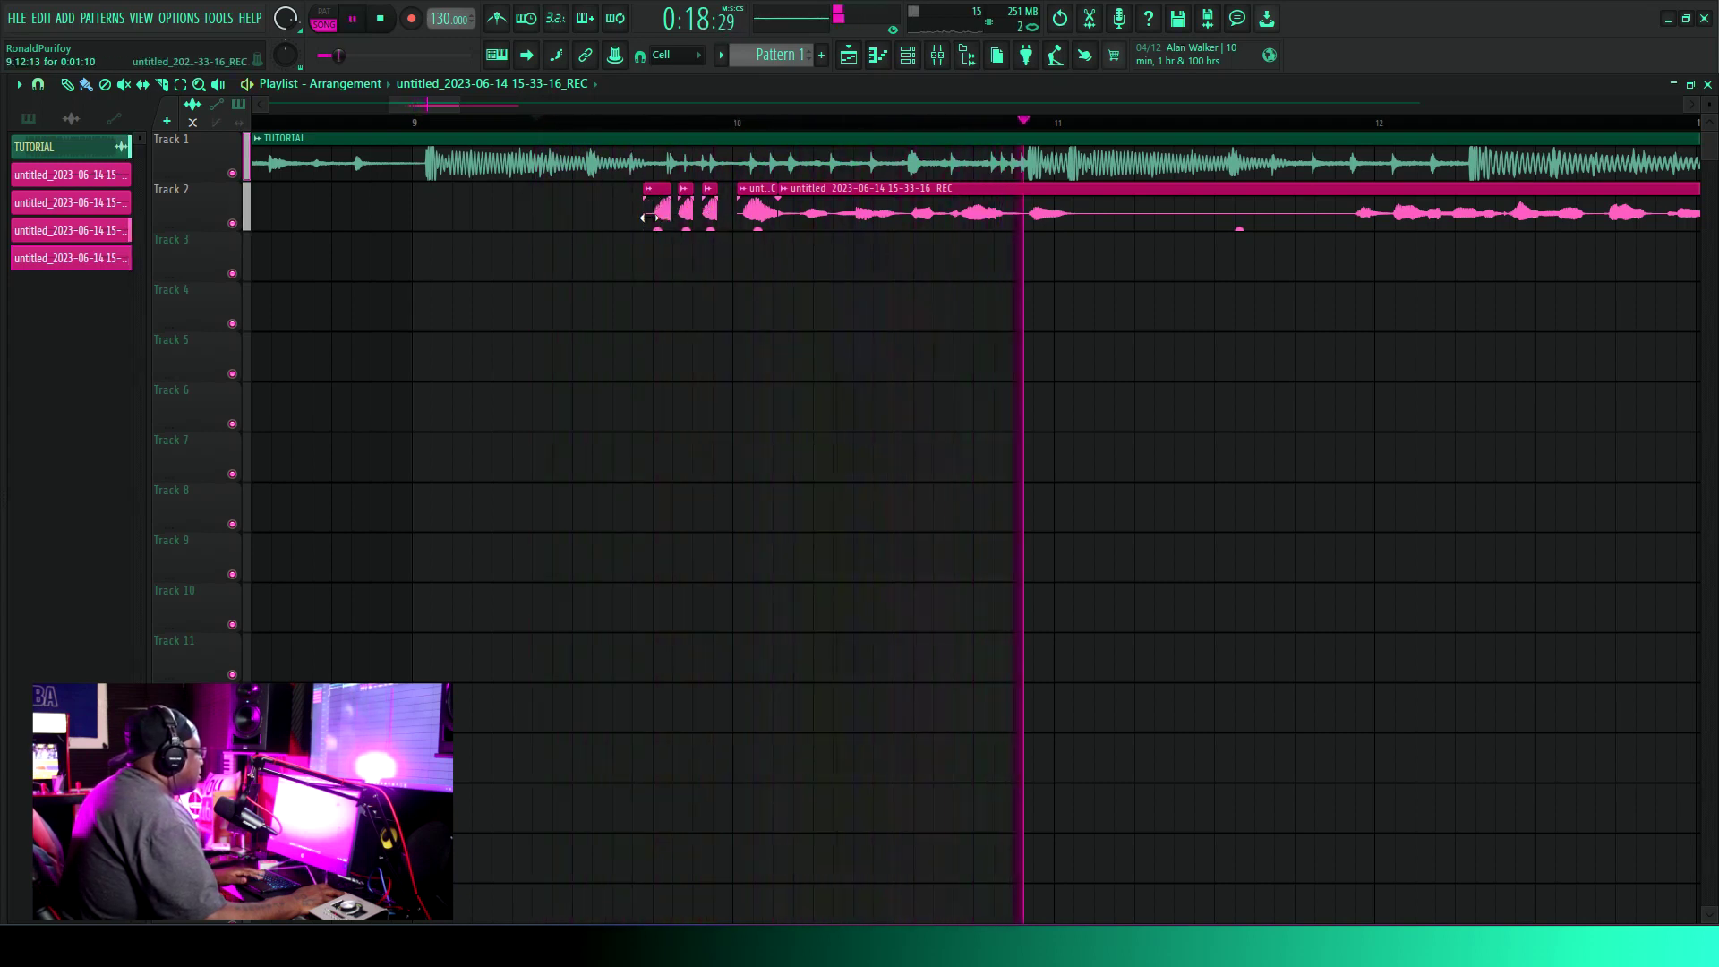
# Trim the silence from the start of the first short clip on Track 2 and check it by playback.
pyautogui.moveTo(644, 219); pyautogui.dragTo(651, 219)
pyautogui.press('space')
pyautogui.press('space')
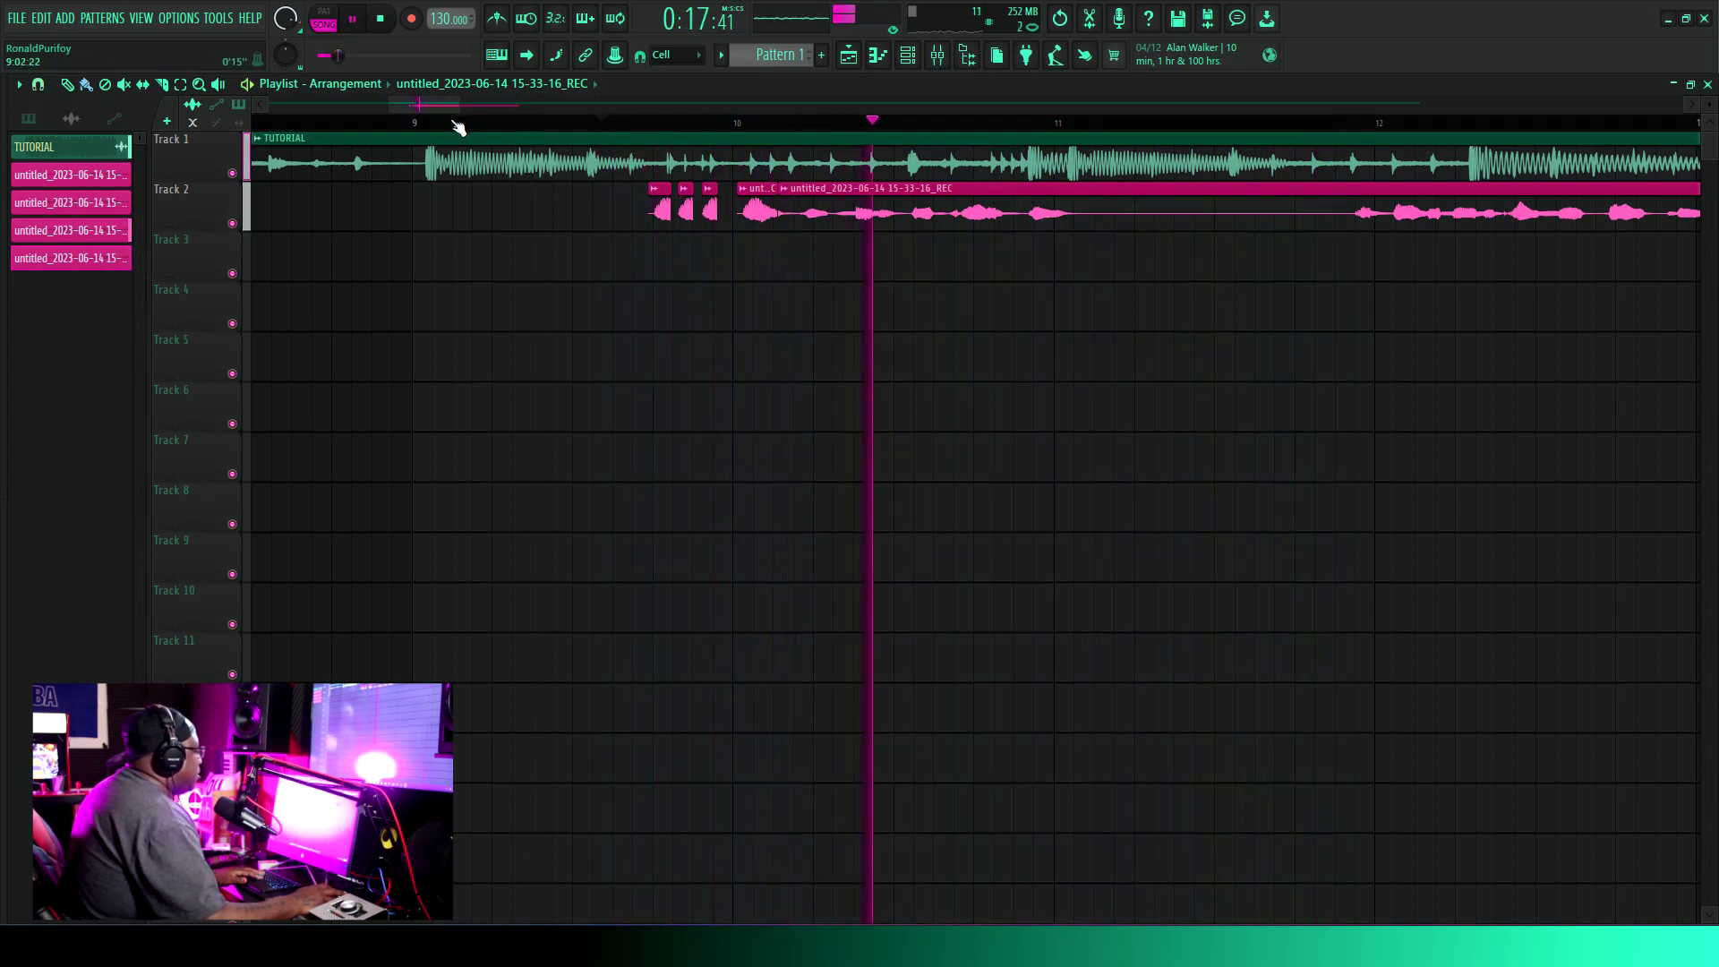
# Play back the stuttered vocal with the beat from bar 9.
pyautogui.click(415, 121)
pyautogui.press('space')
pyautogui.press('space')
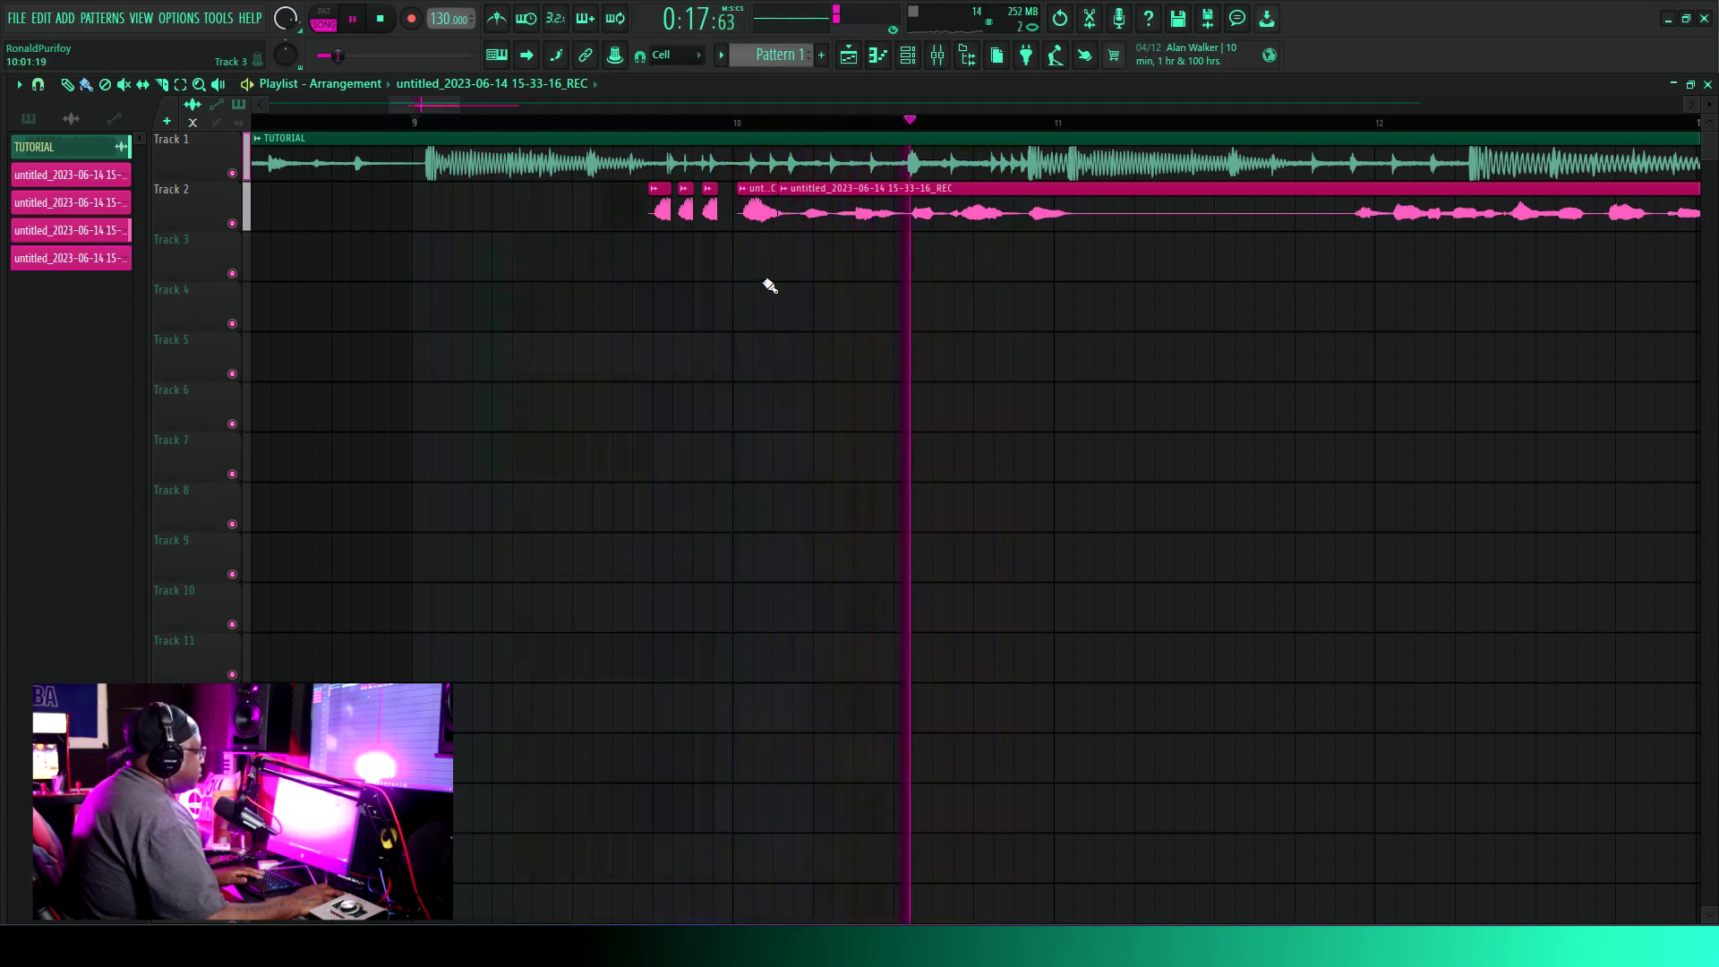
pyautogui.moveTo(759, 240)
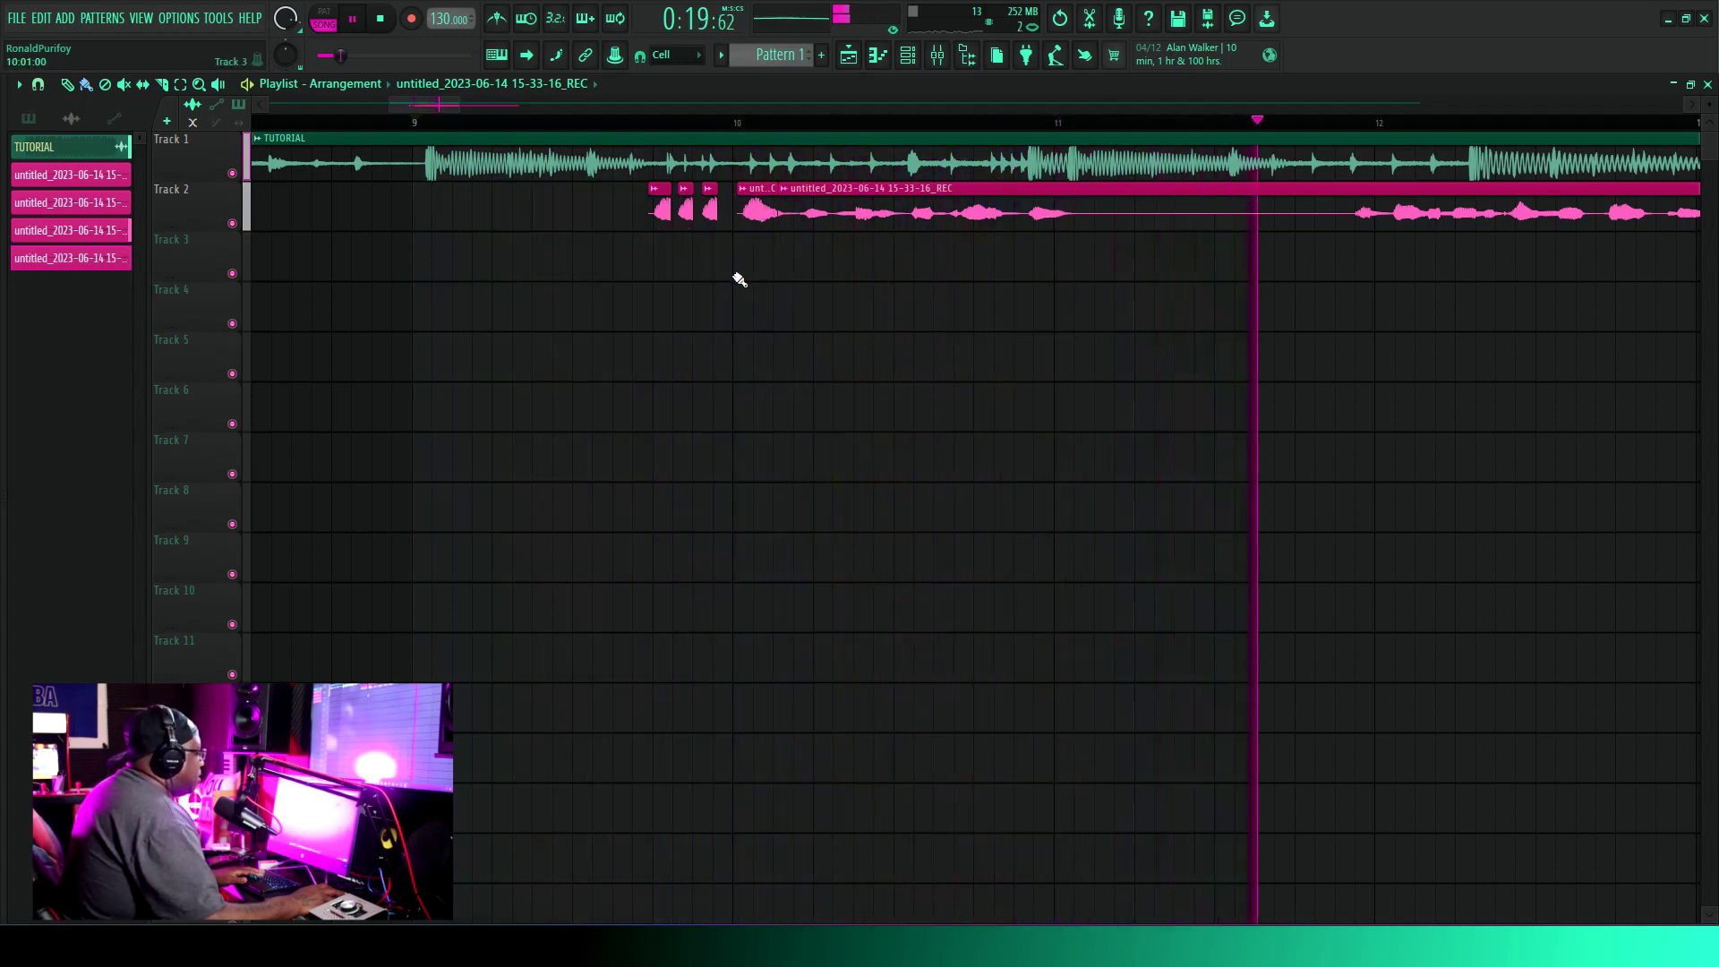
# Stop playback and make the second and third short clips on Track 2 unique.
pyautogui.press('space')
pyautogui.moveTo(683, 215)
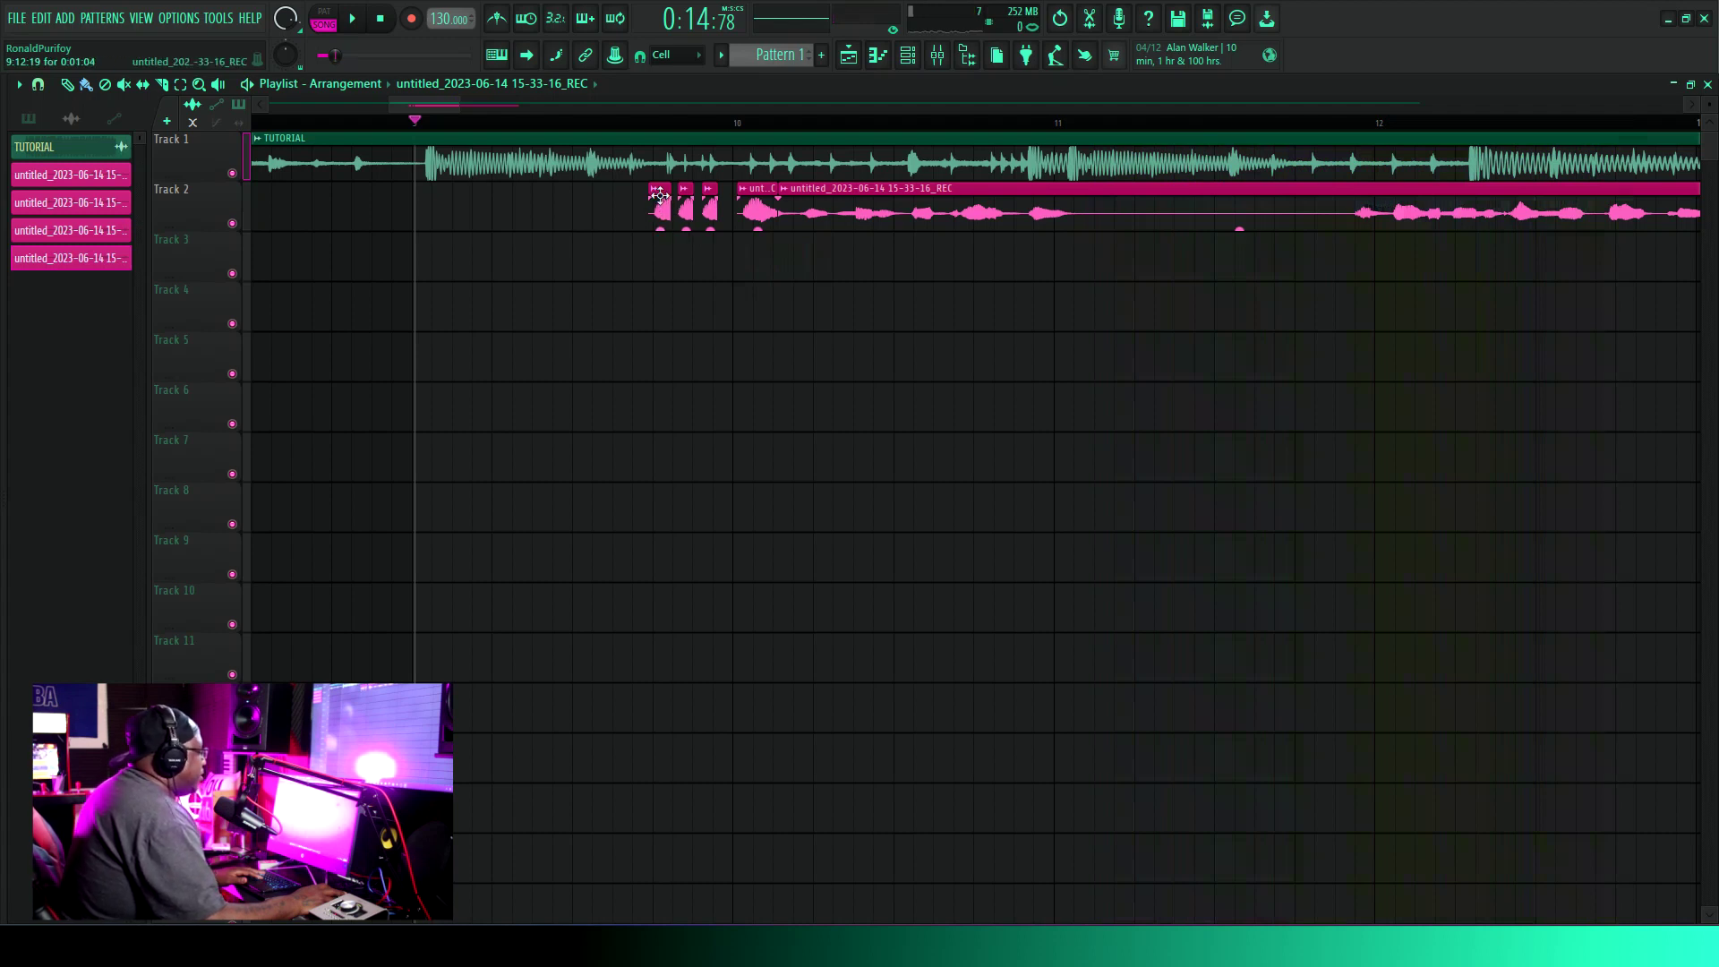
pyautogui.rightClick(684, 196)
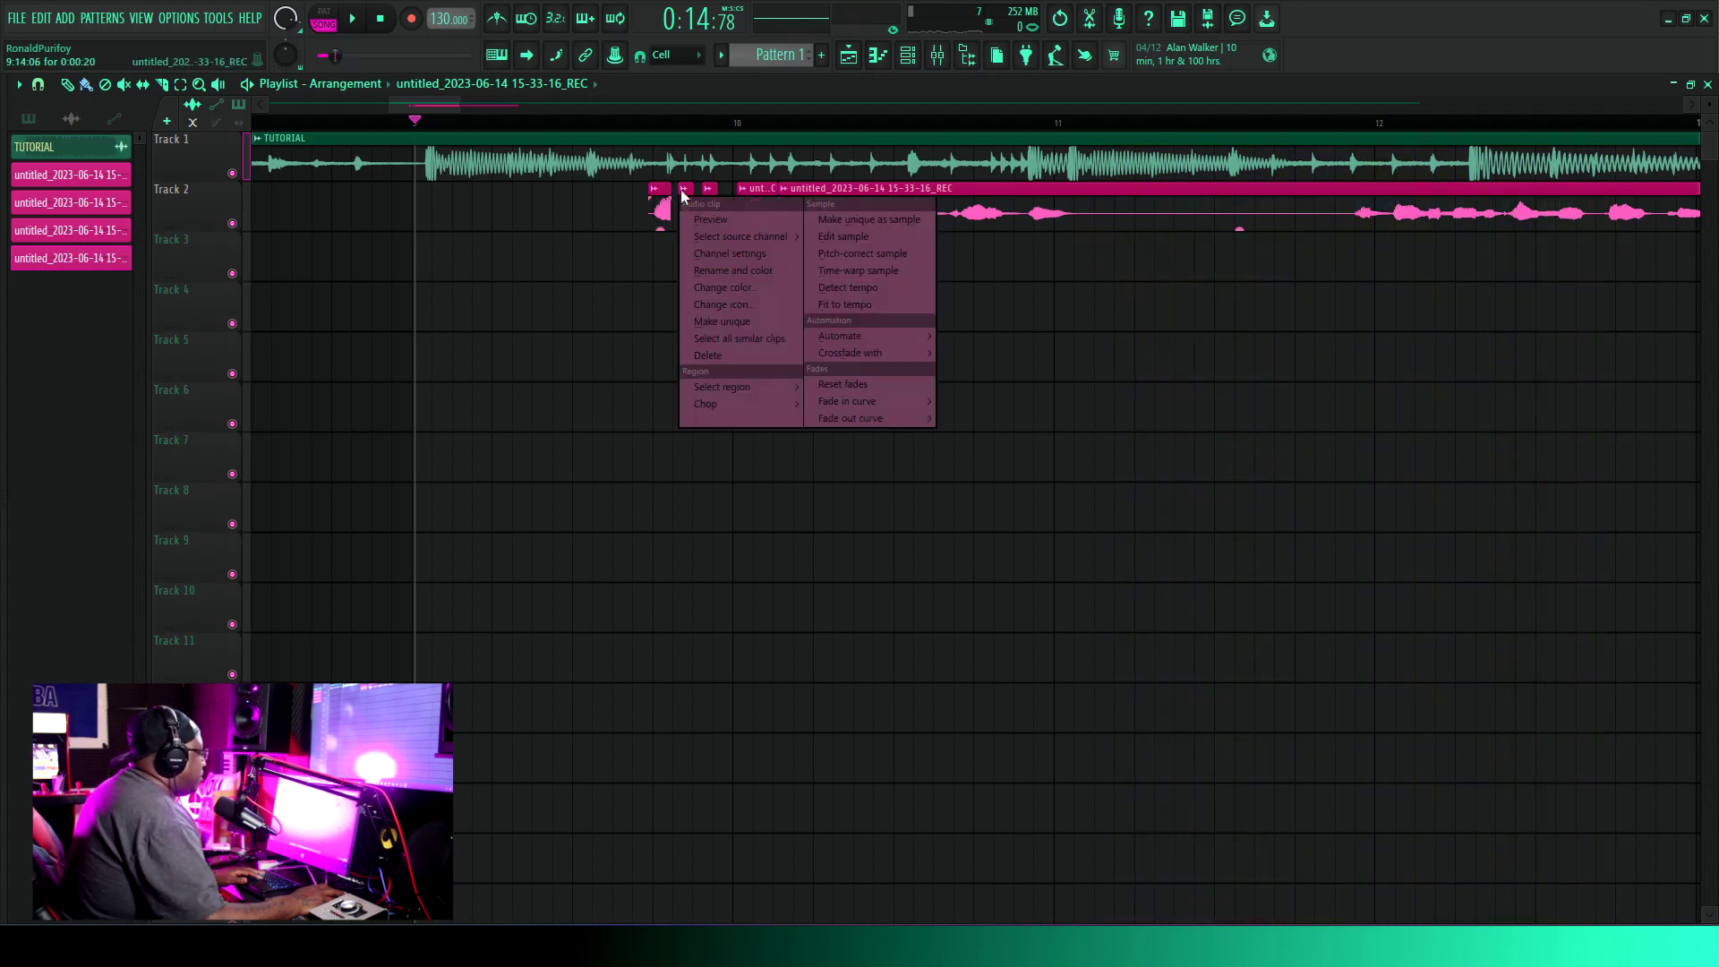
pyautogui.click(722, 320)
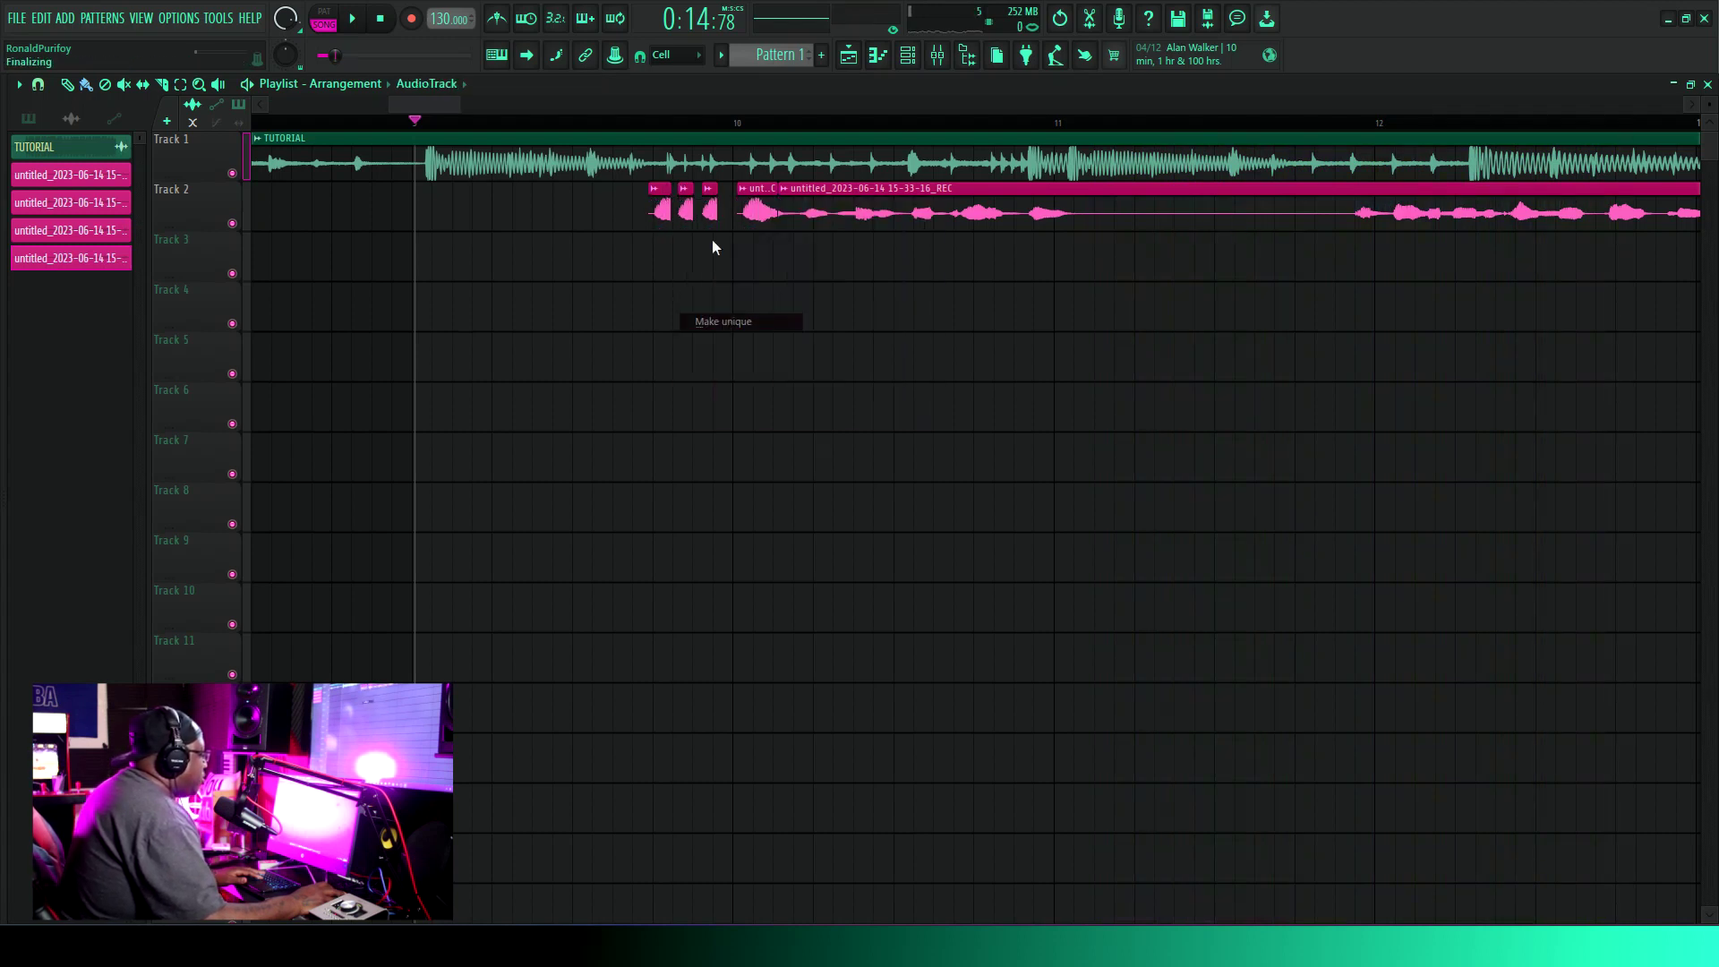
pyautogui.rightClick(707, 193)
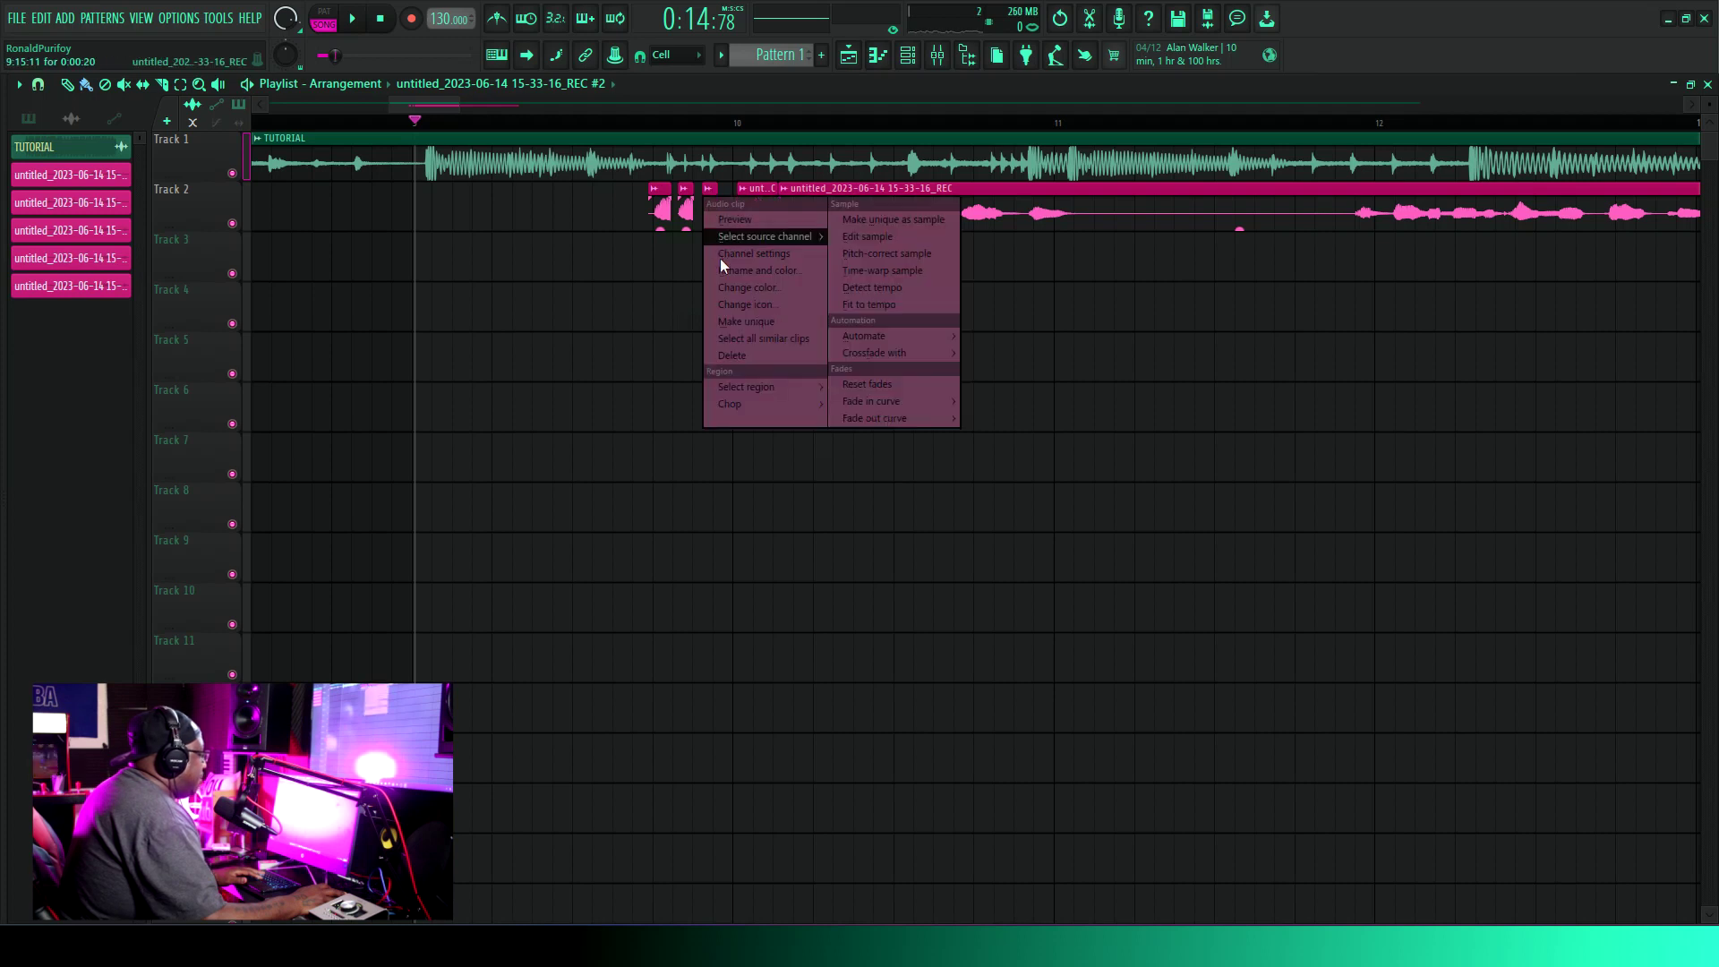
pyautogui.click(749, 321)
# Set the first short clip's pitch shift to -600 cents and its time-stretching mode to Auto.
pyautogui.doubleClick(660, 210)
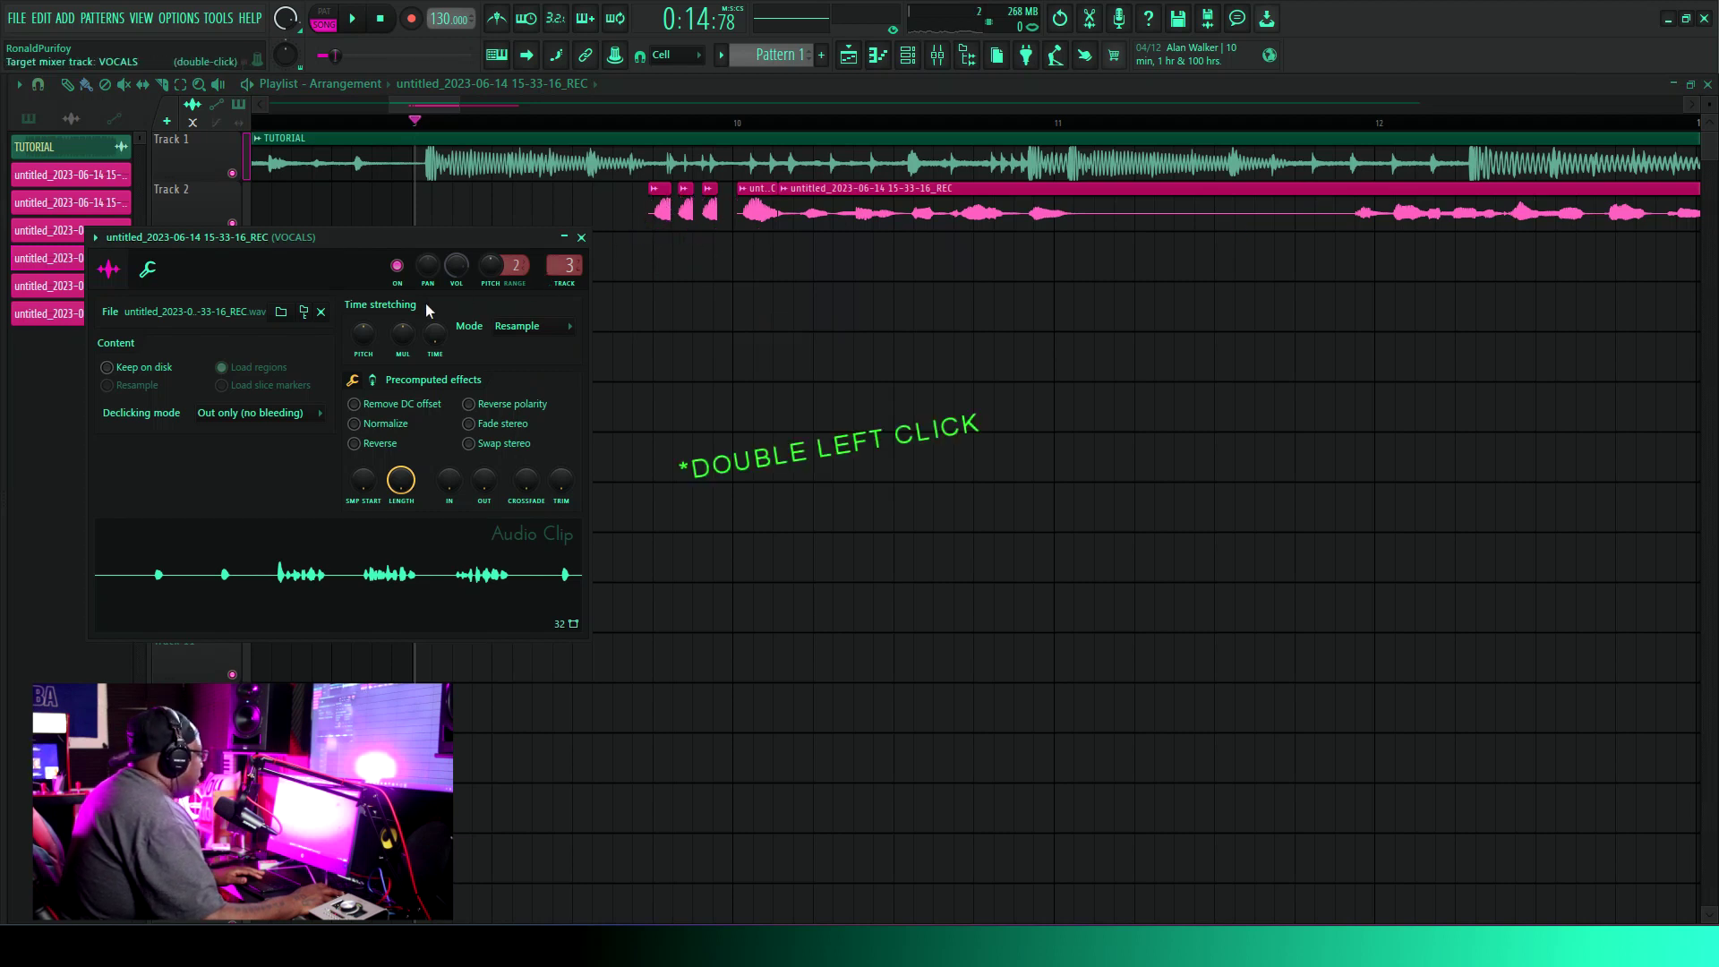
pyautogui.moveTo(362, 333); pyautogui.dragTo(363, 354)
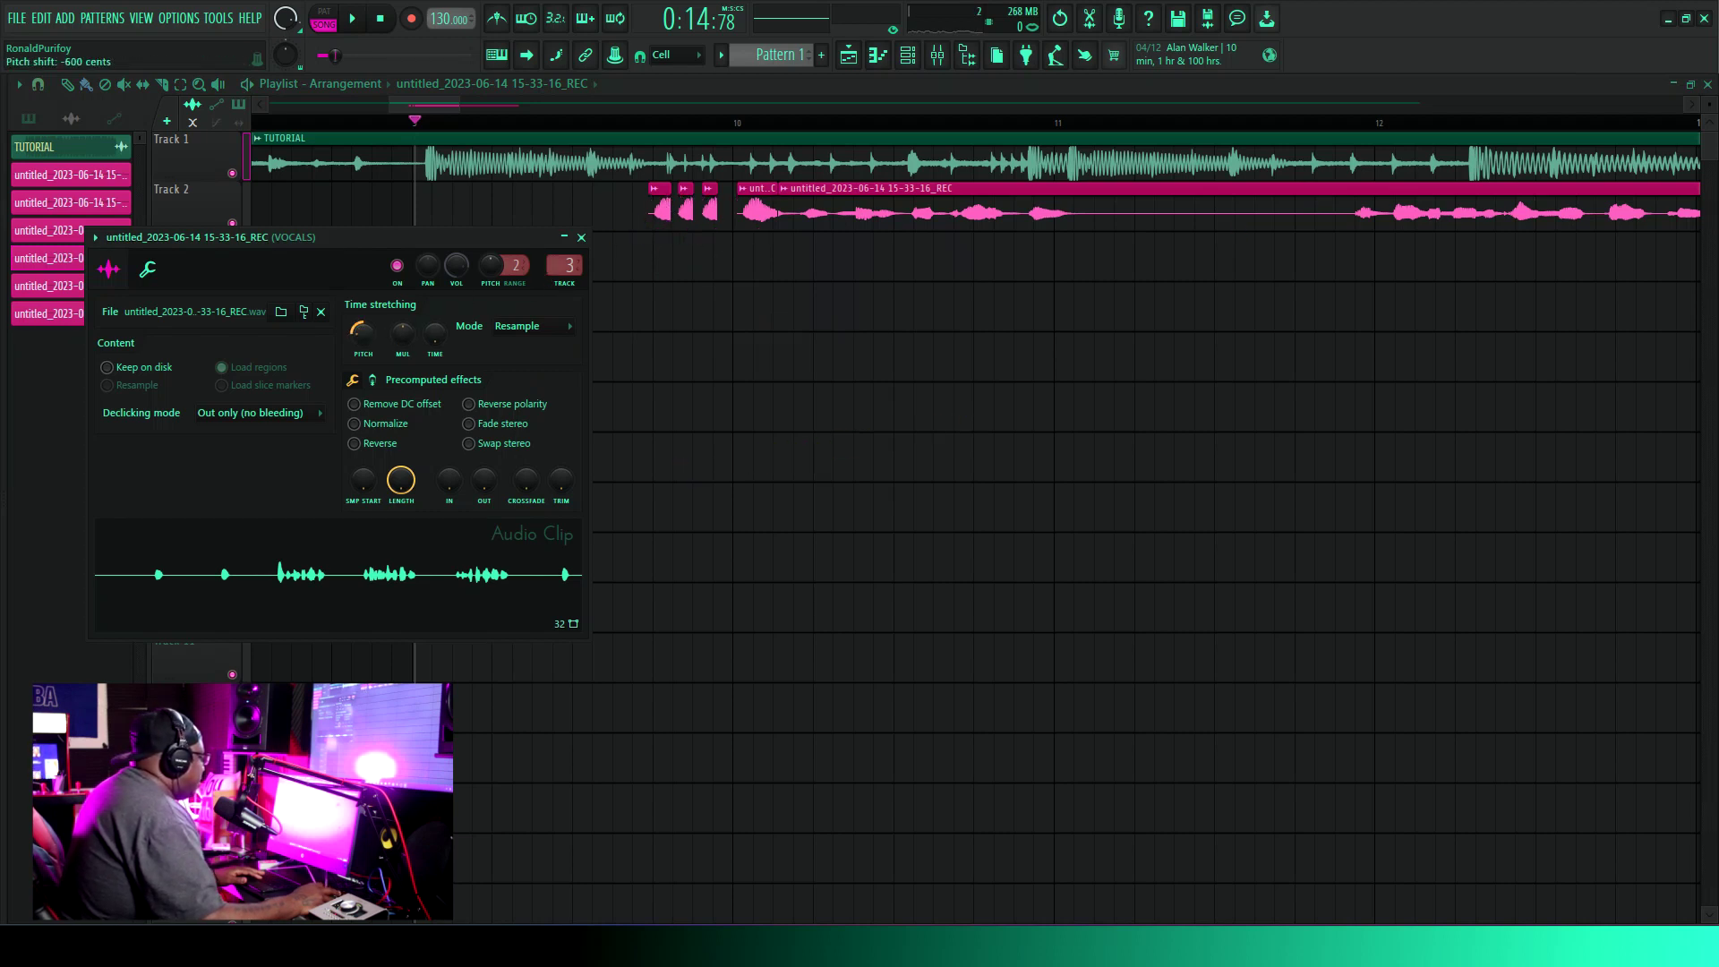
pyautogui.moveTo(669, 206); pyautogui.dragTo(695, 211)
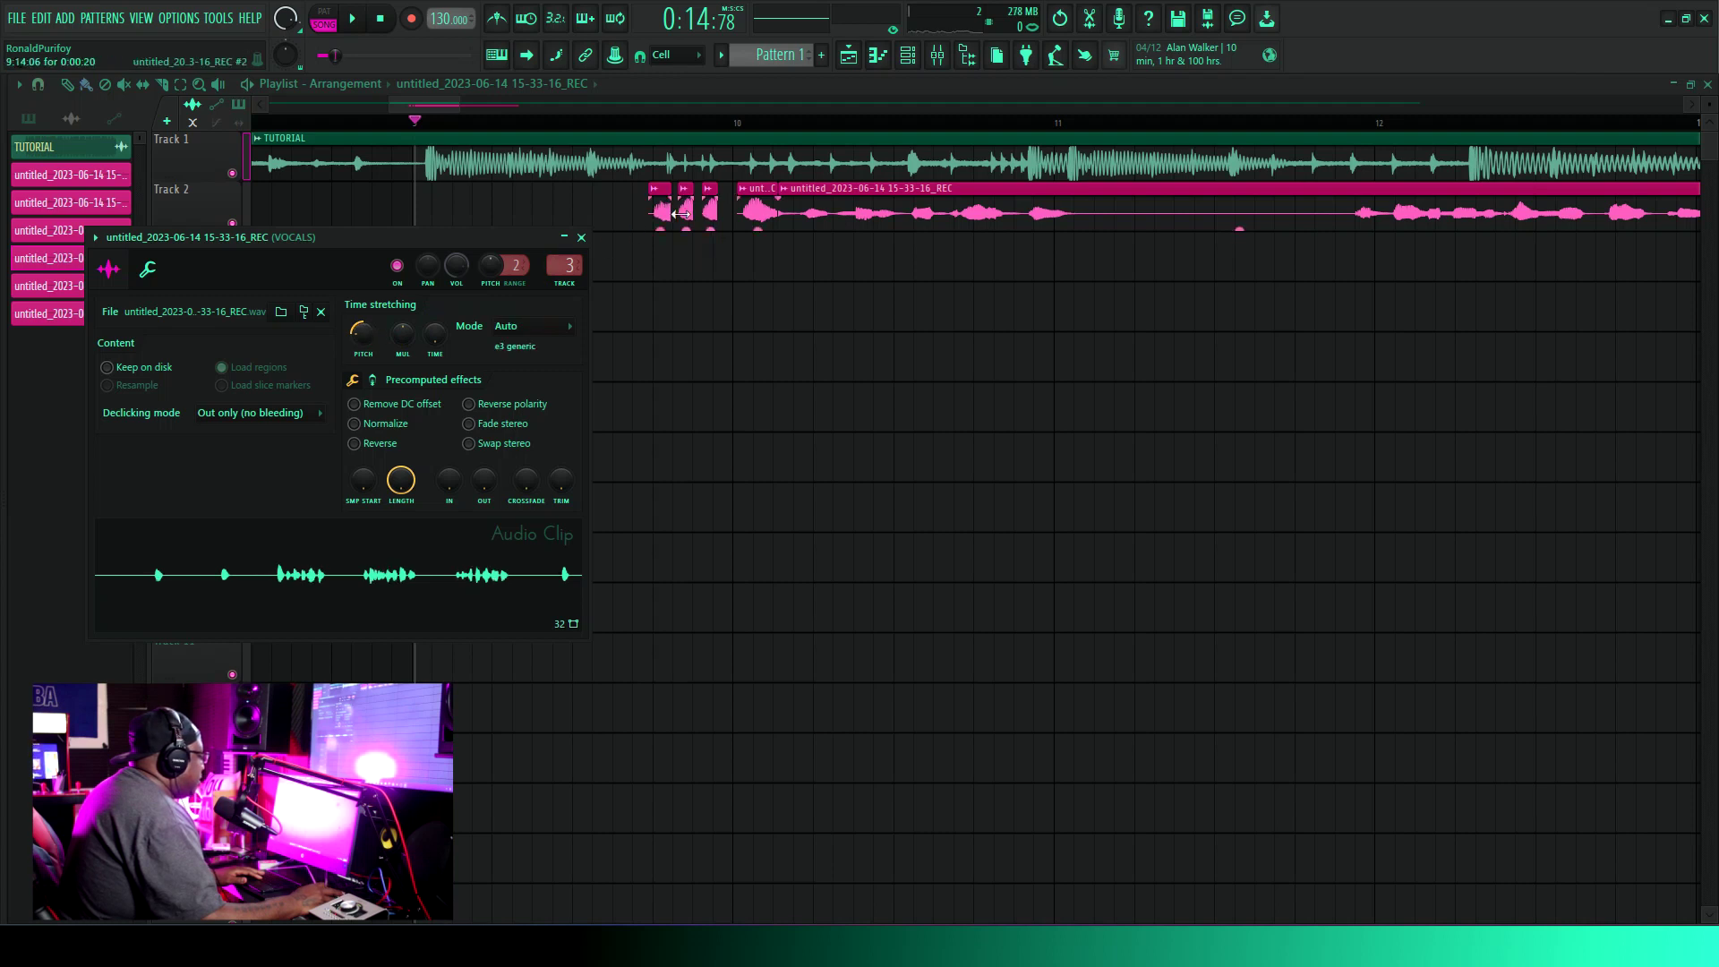
# Lower the pitch of the second and third short clips in Auto stretch mode and play back the stutter.
pyautogui.doubleClick(686, 214)
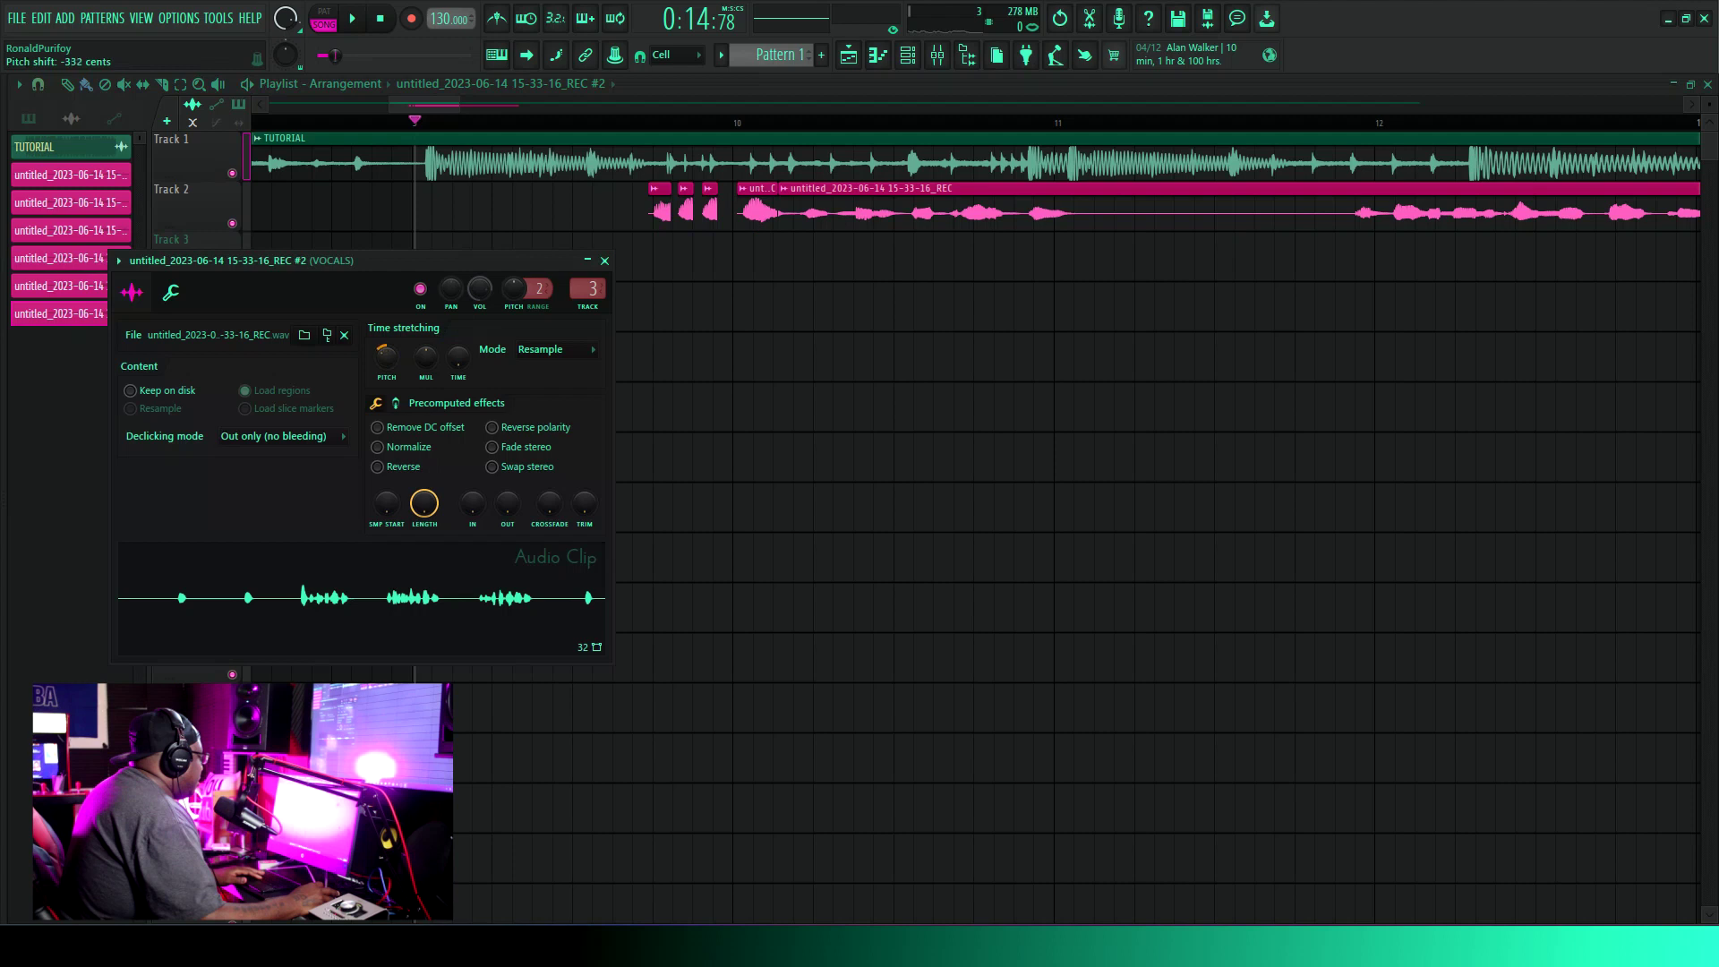
pyautogui.press('Escape')
pyautogui.doubleClick(711, 211)
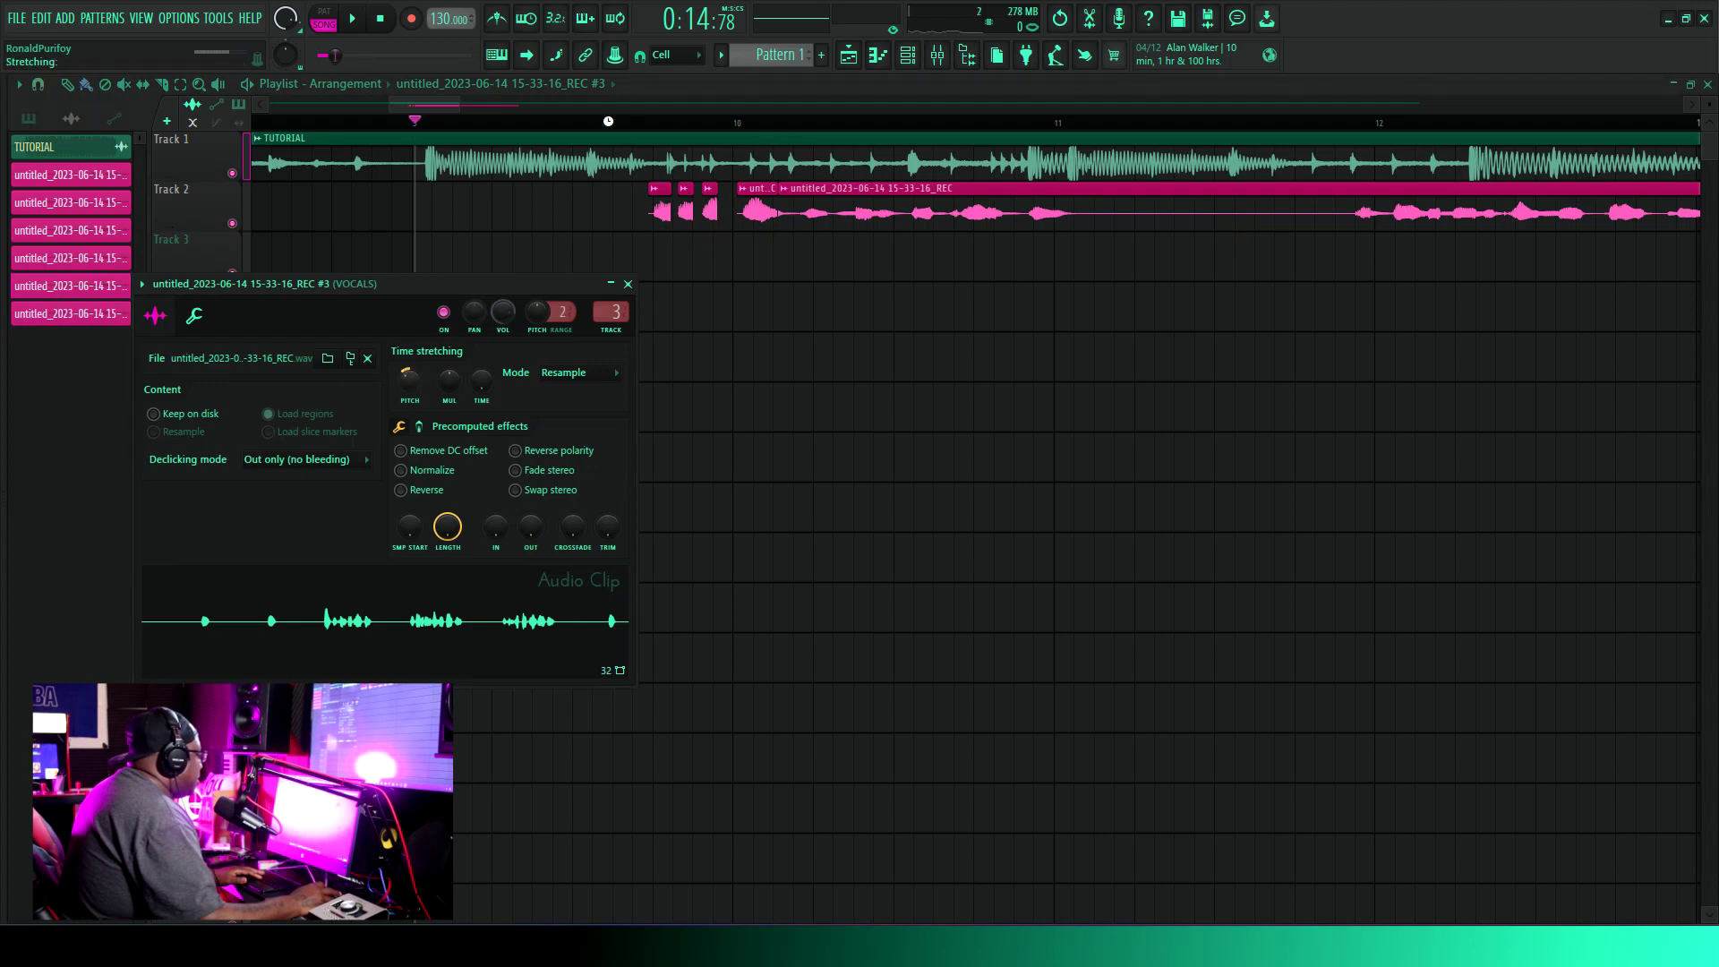
pyautogui.press('Escape')
pyautogui.press('space')
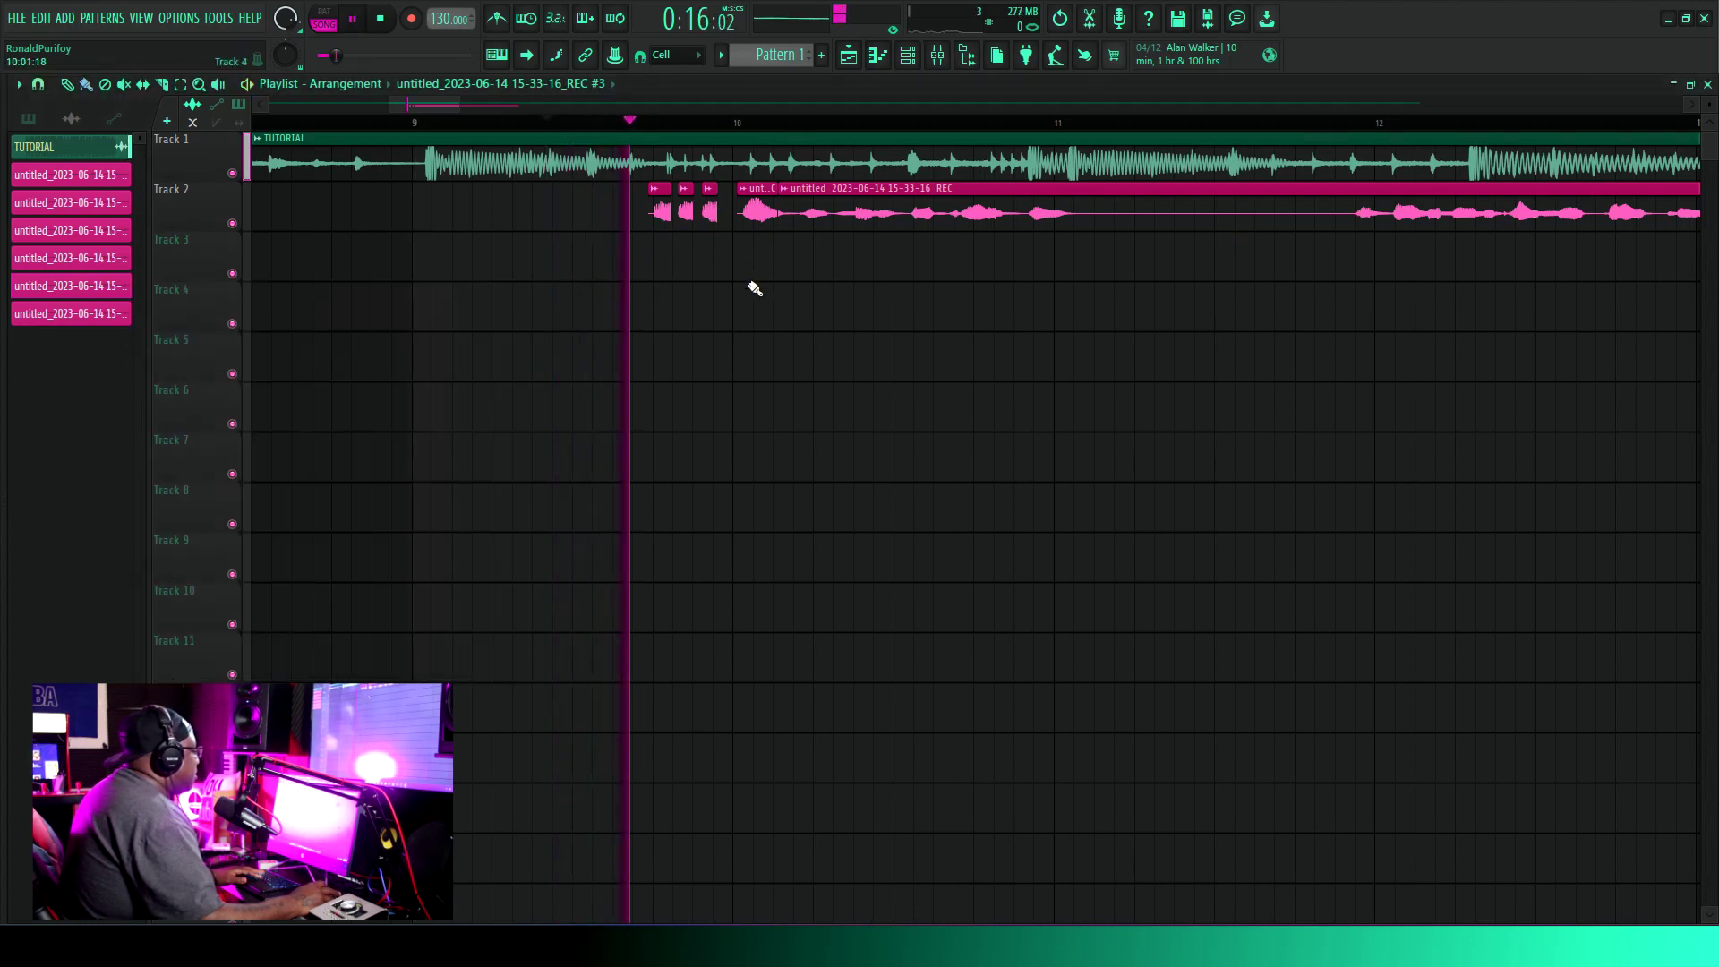
pyautogui.press('space')
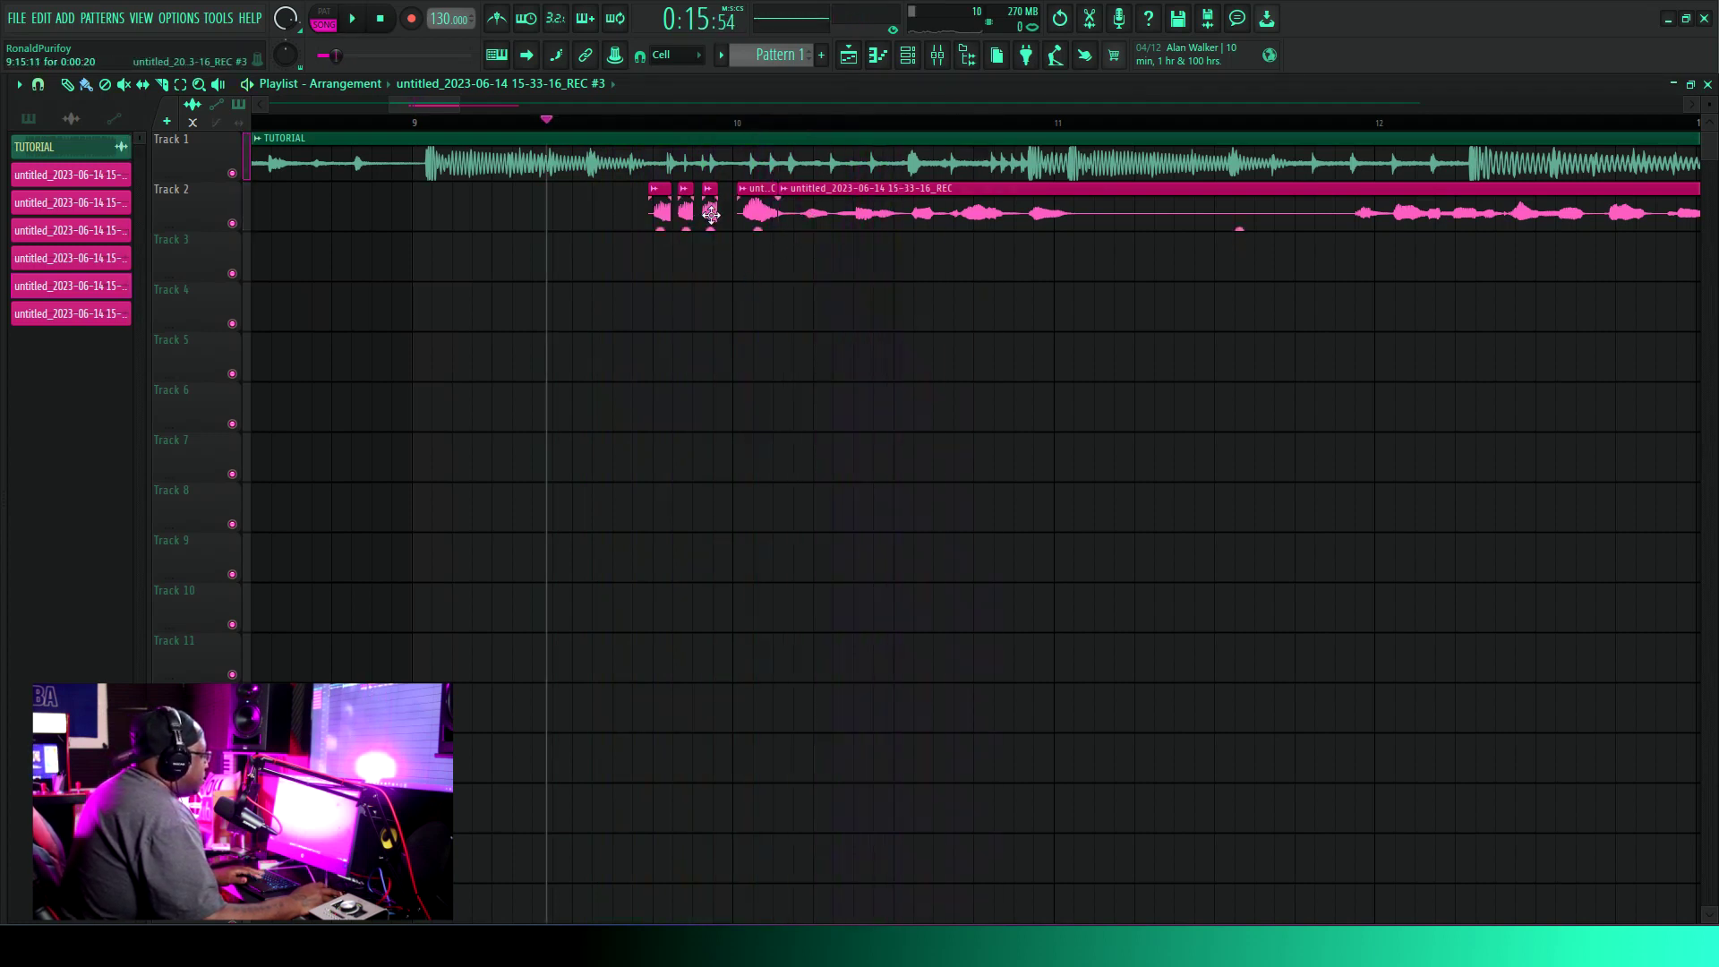
# Set the third and second short clips' pitch shift to +200 cents, readjust the first clip's pitch, and play back the result.
pyautogui.doubleClick(711, 215)
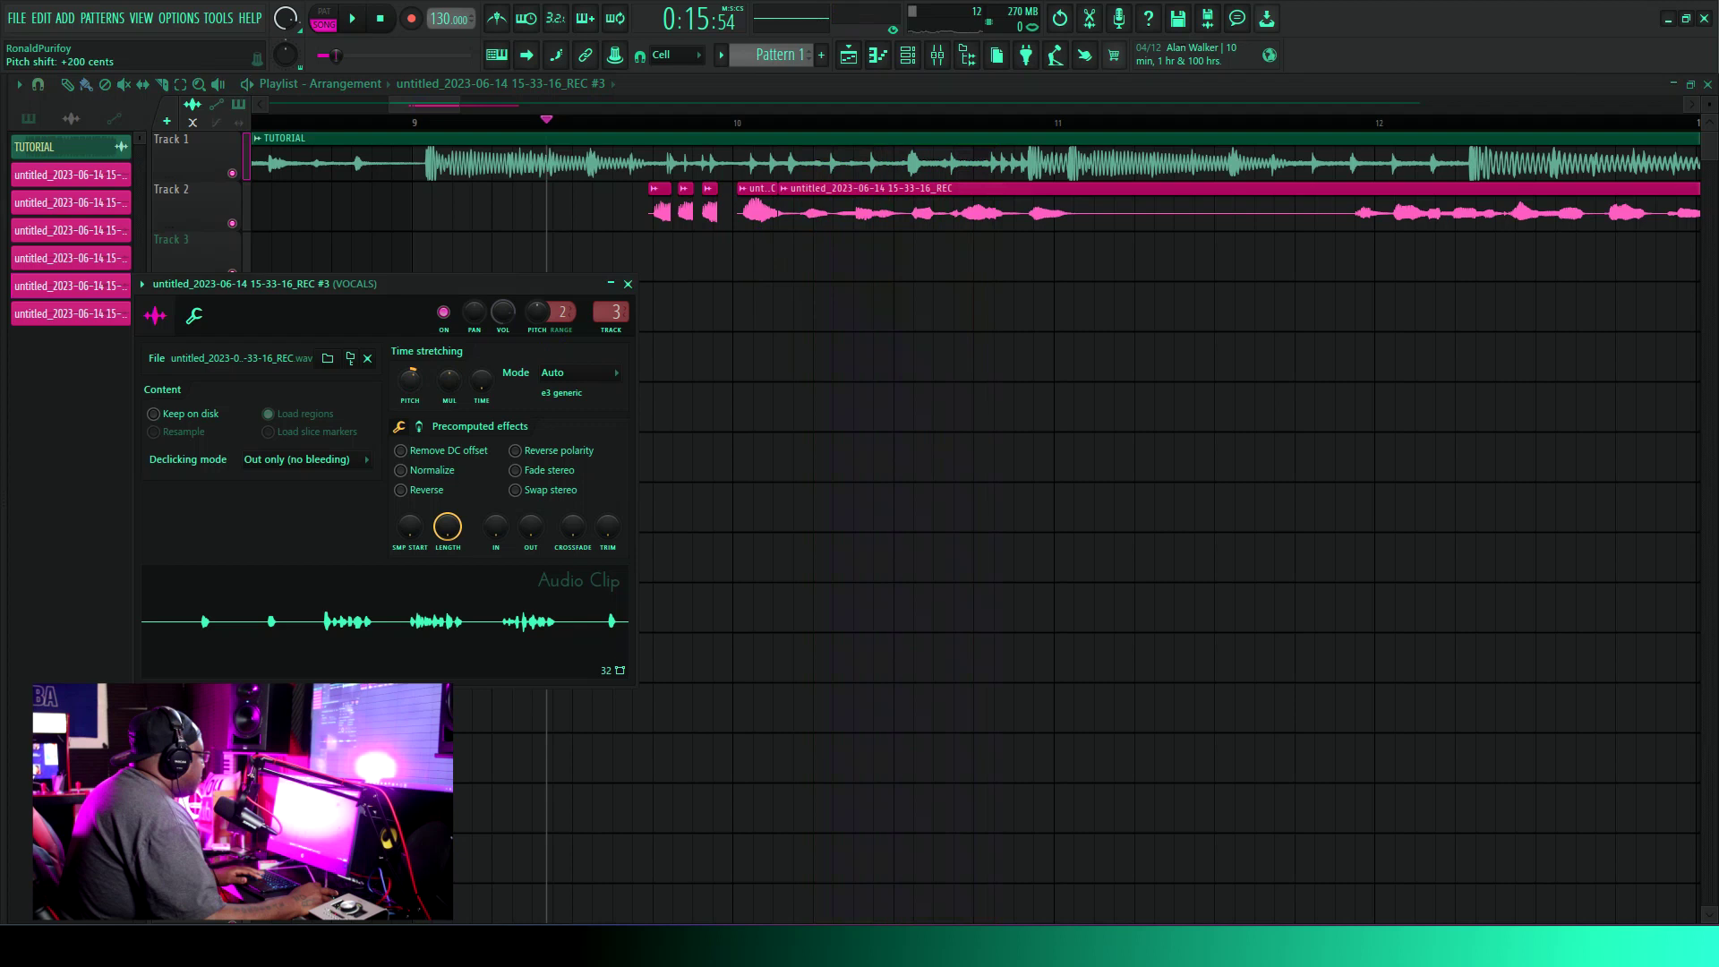
pyautogui.doubleClick(685, 213)
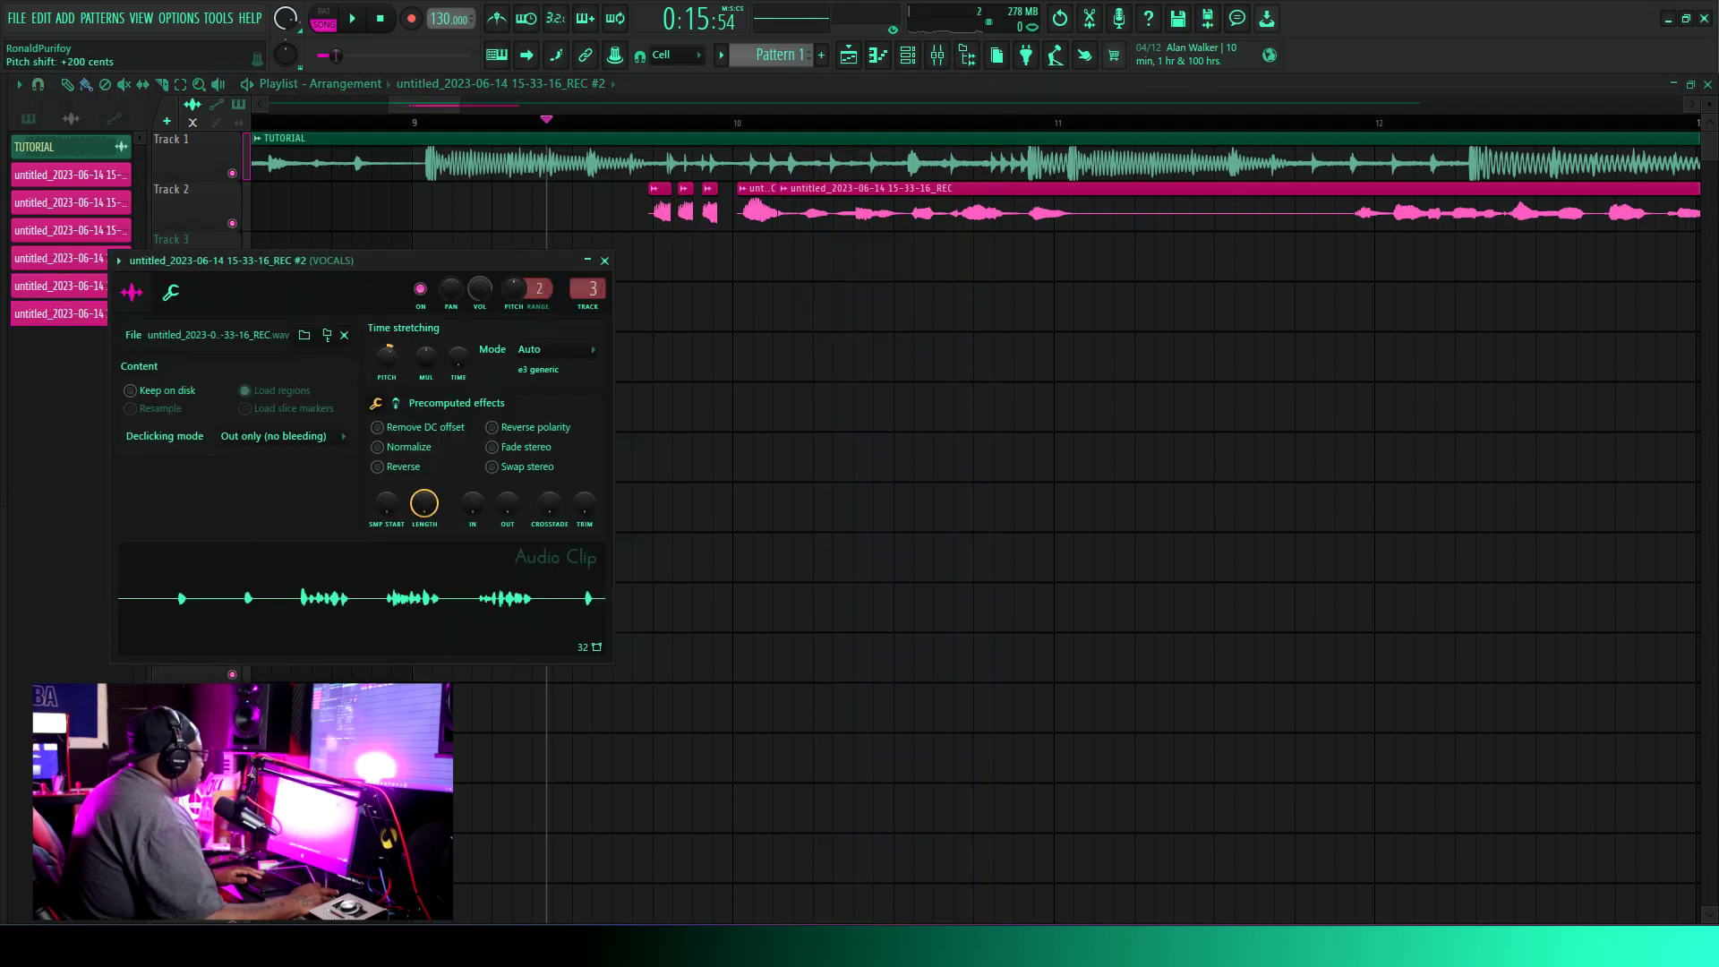
pyautogui.doubleClick(661, 212)
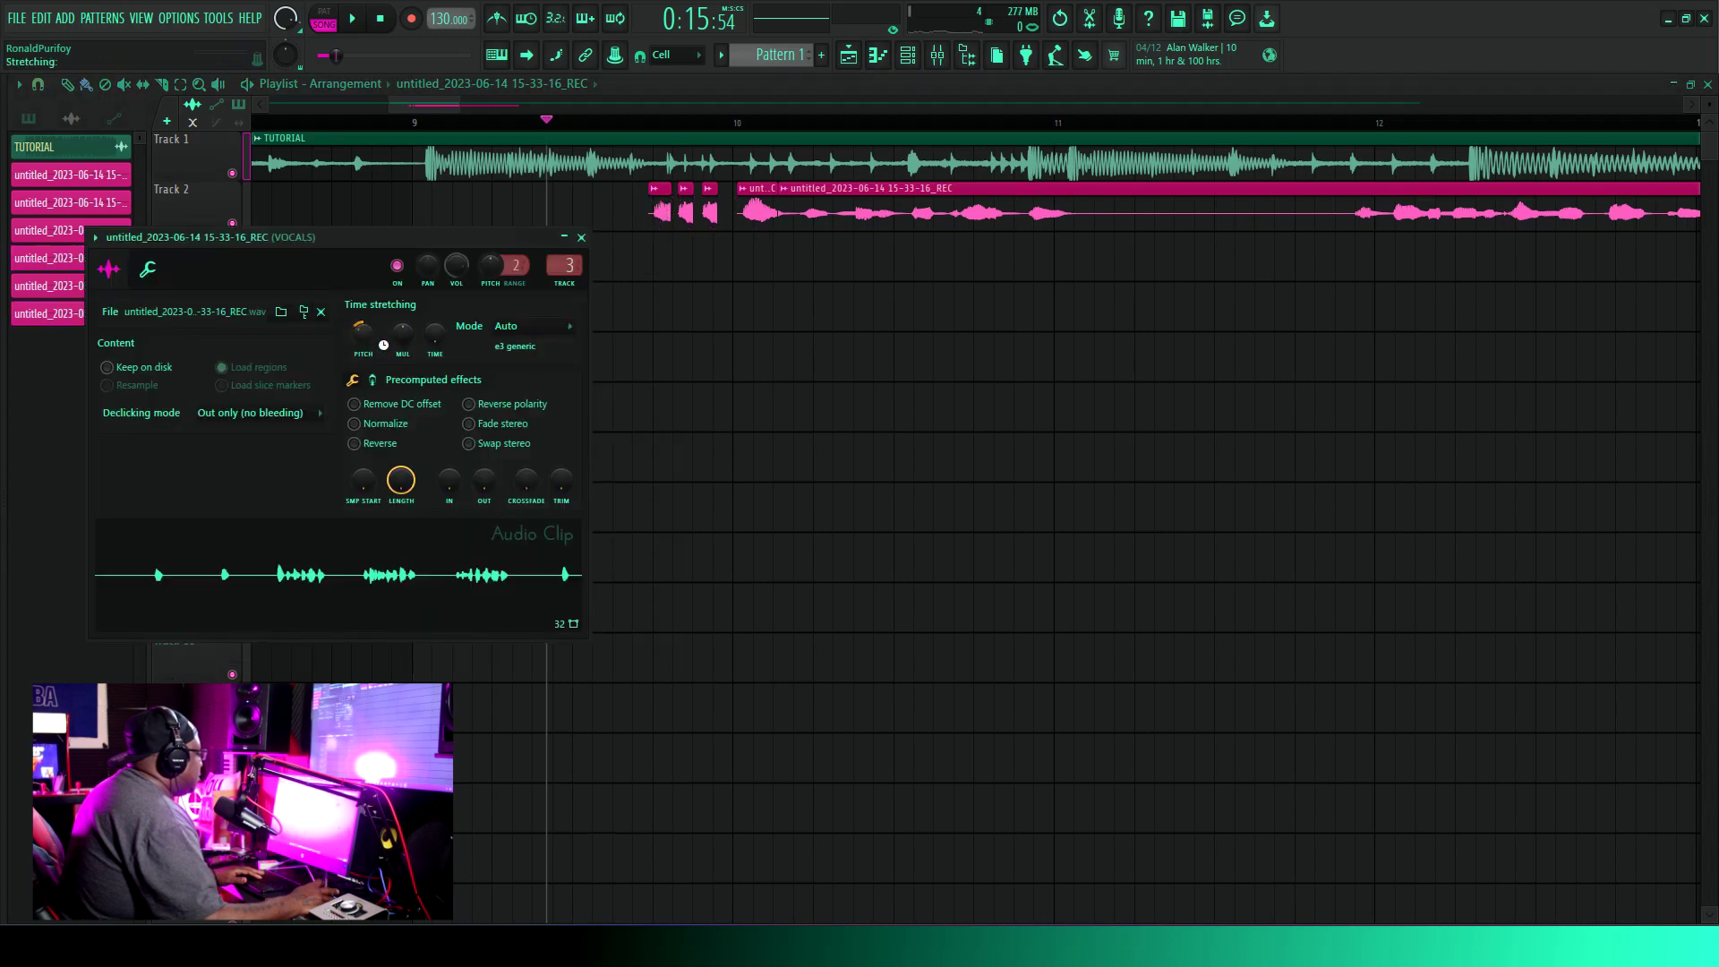
pyautogui.click(453, 128)
pyautogui.press('space')
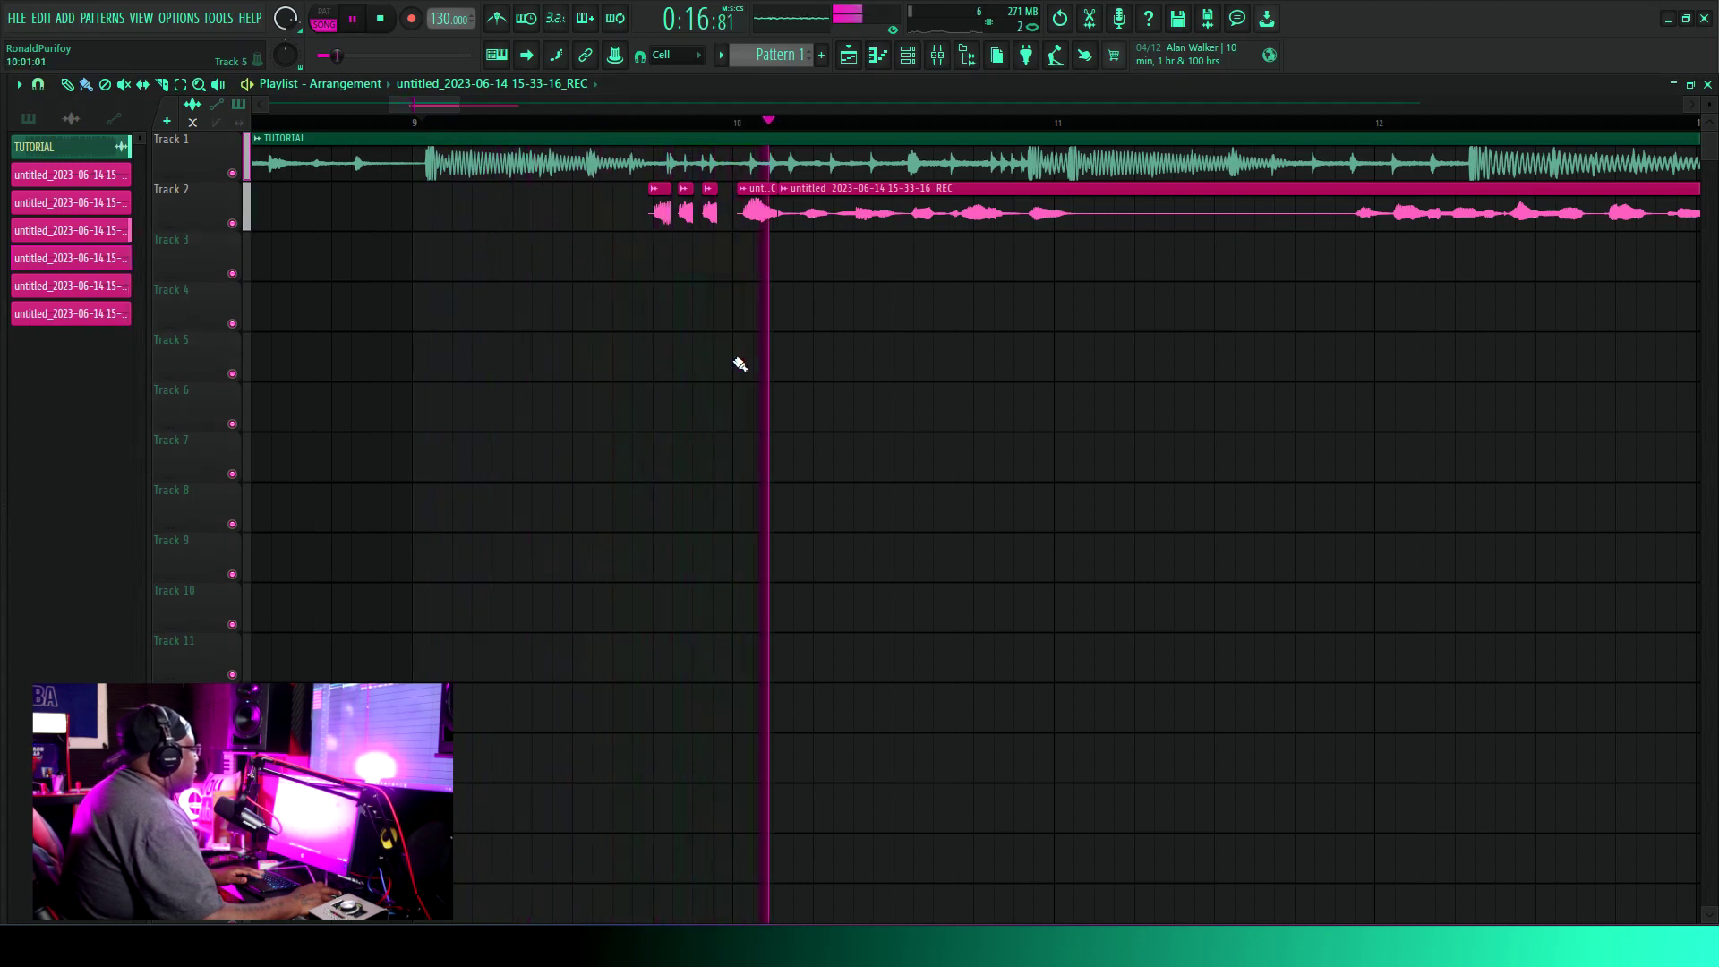
pyautogui.press('space')
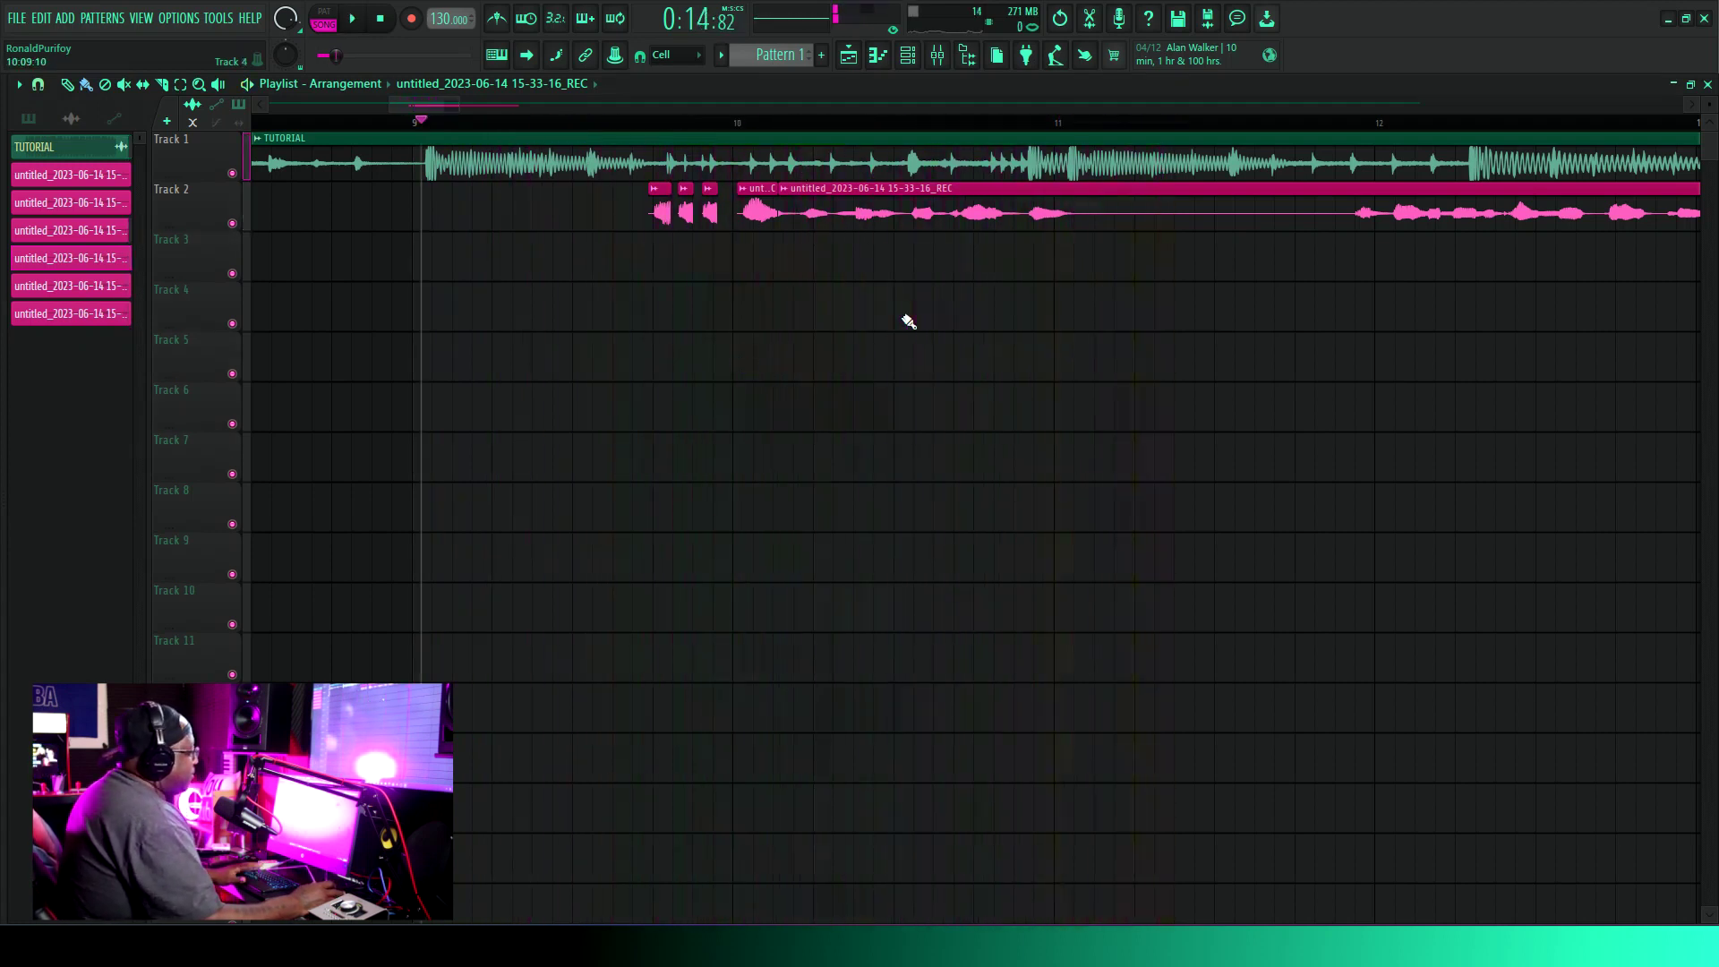
# Remove the stutter clips and leading vocal slices from Track 2 and extend the remaining take back to just before bar 10.
pyautogui.rightClick(689, 217)
pyautogui.hscroll(1, 895, 273)
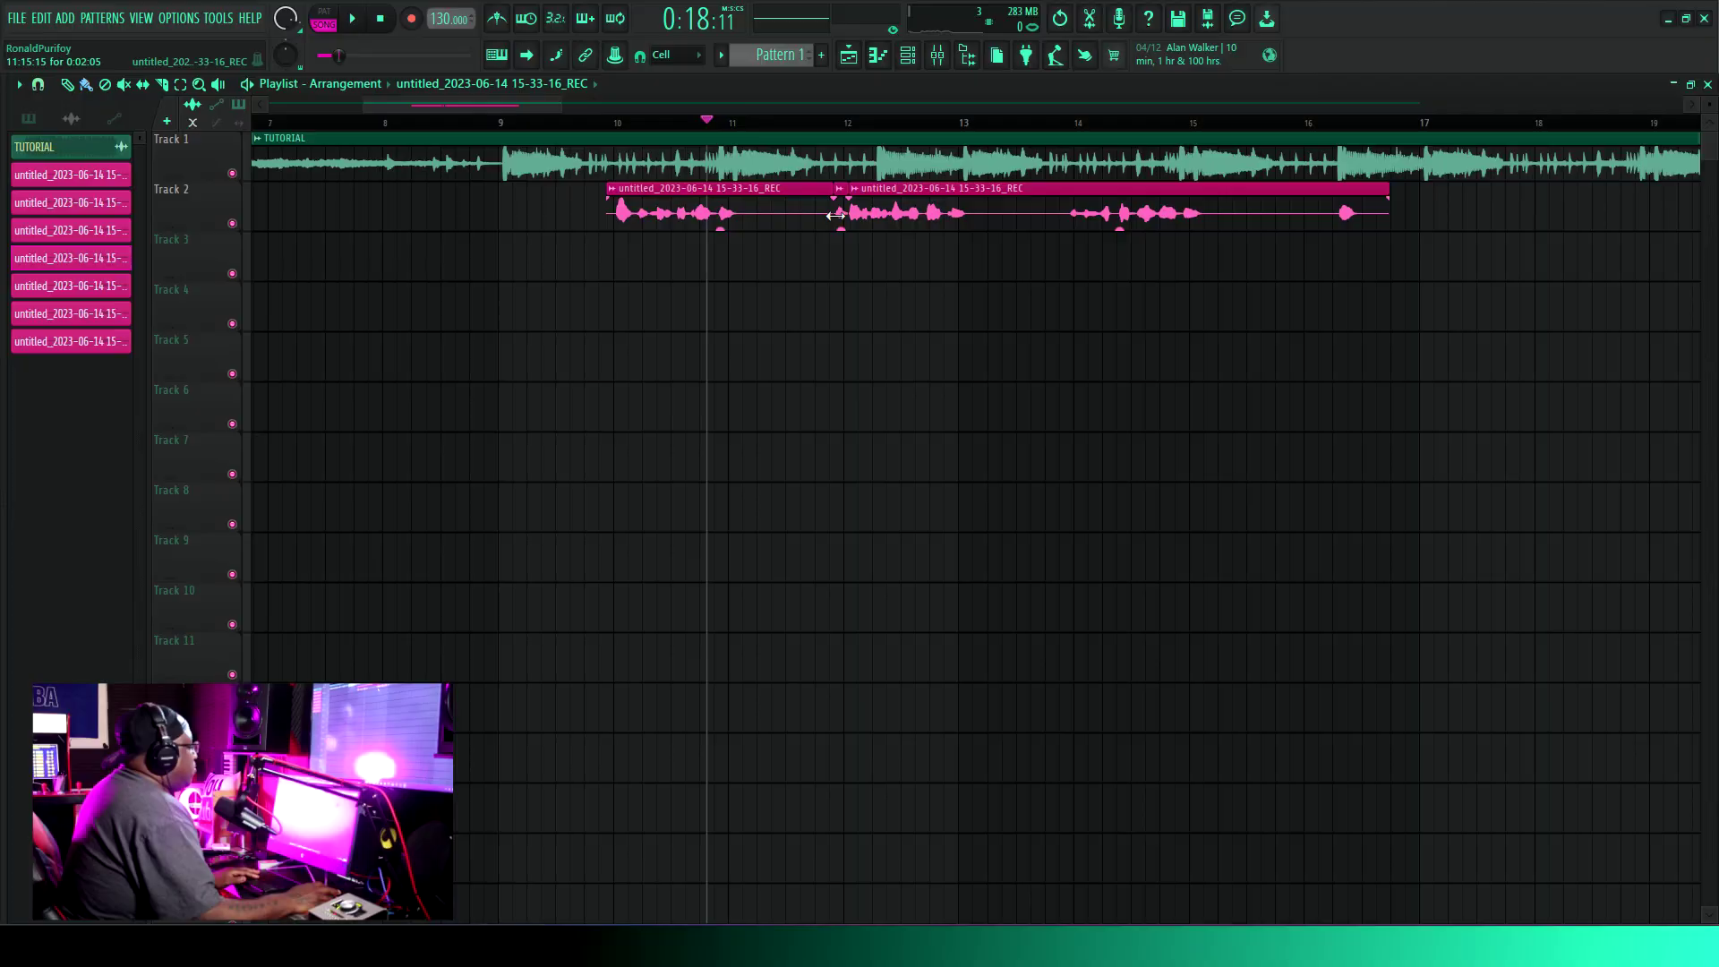
pyautogui.rightClick(826, 215)
pyautogui.moveTo(852, 214); pyautogui.dragTo(614, 238)
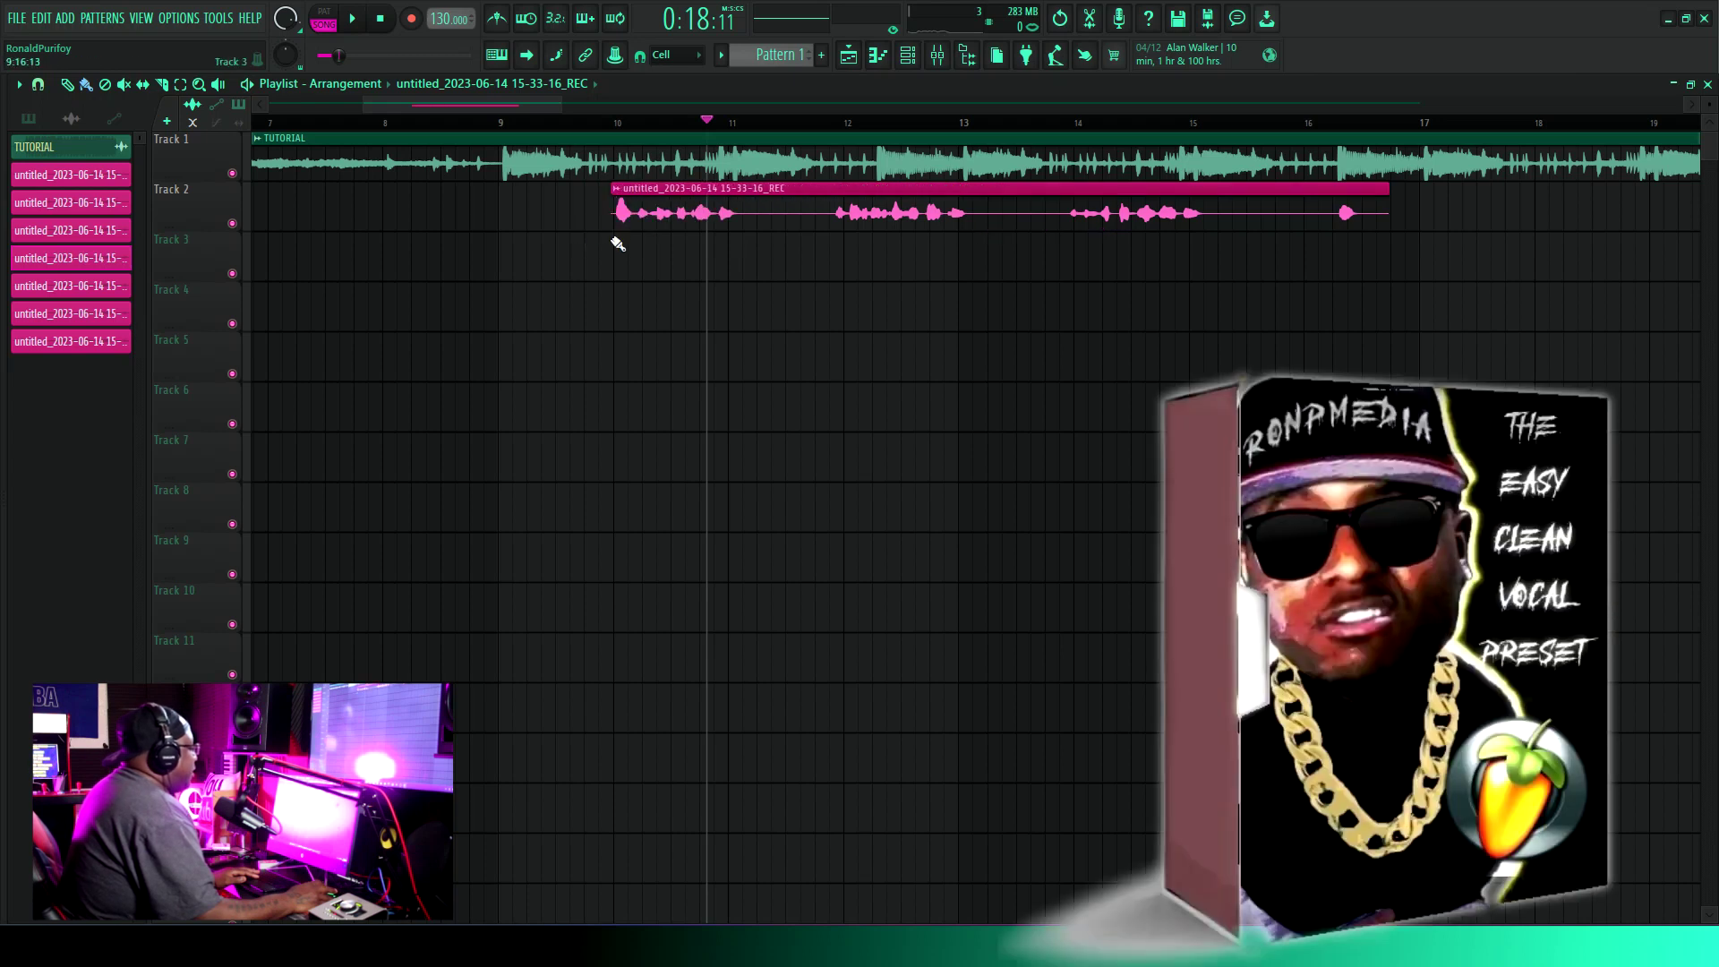
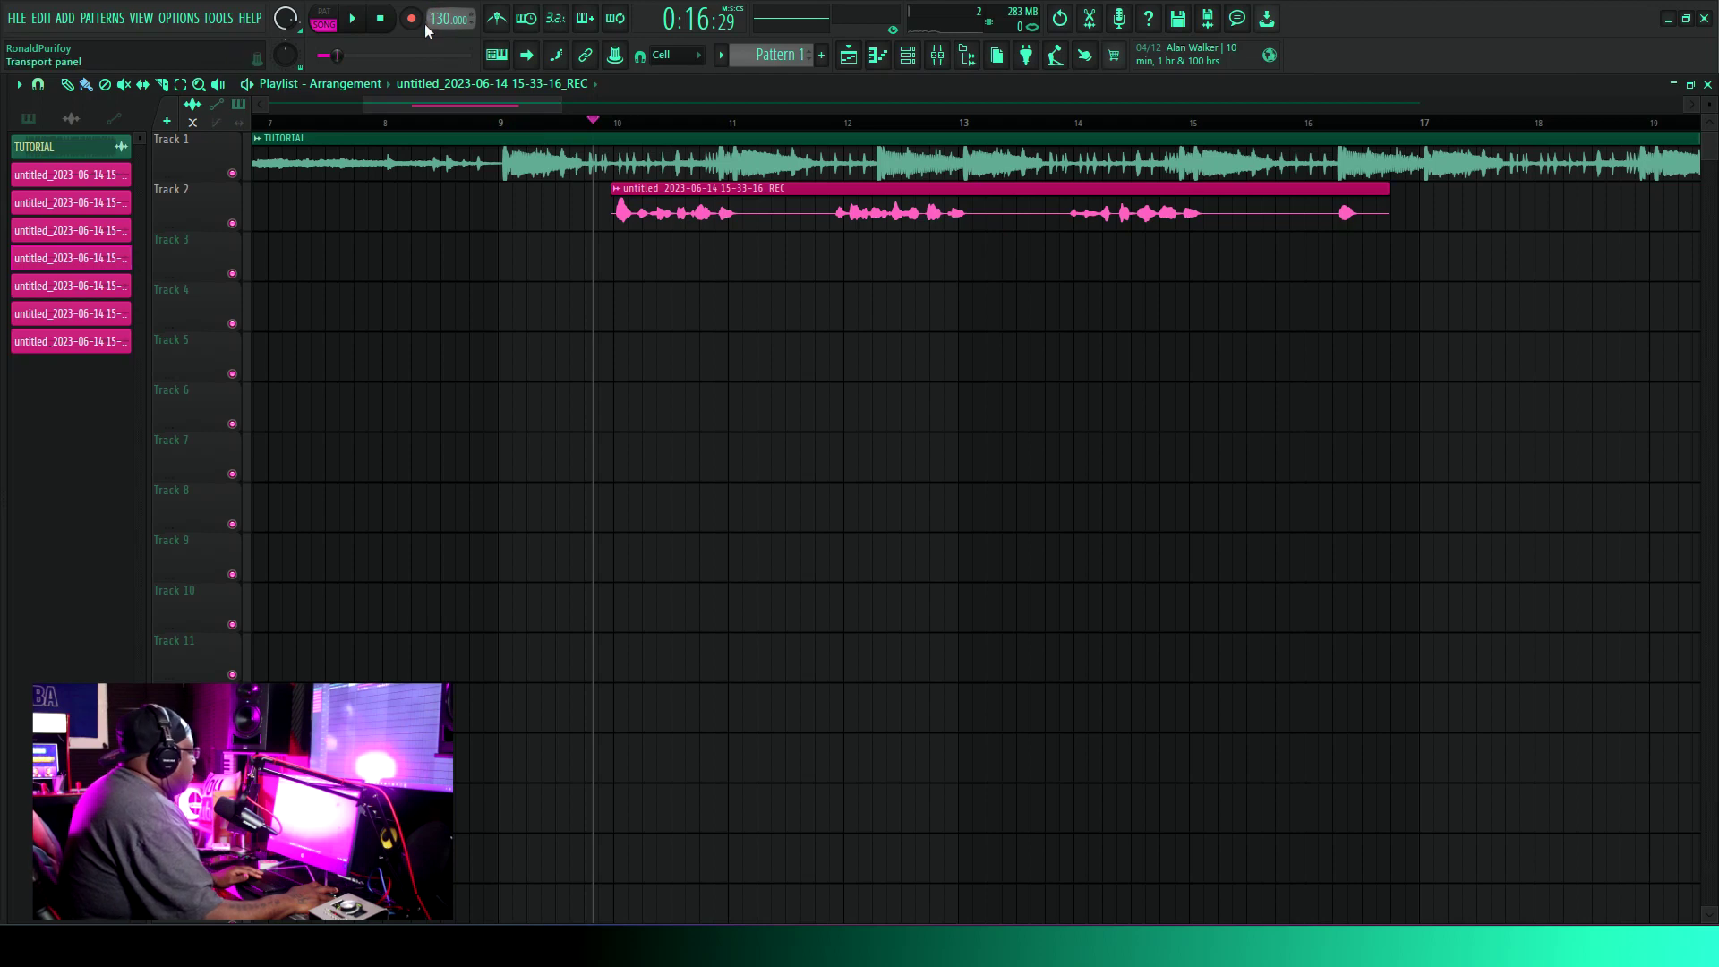
# Raise the VOCALS mixer fader to the height of the REC fader while playing the take with the beat.
pyautogui.click(948, 64)
pyautogui.click(937, 61)
pyautogui.press('space')
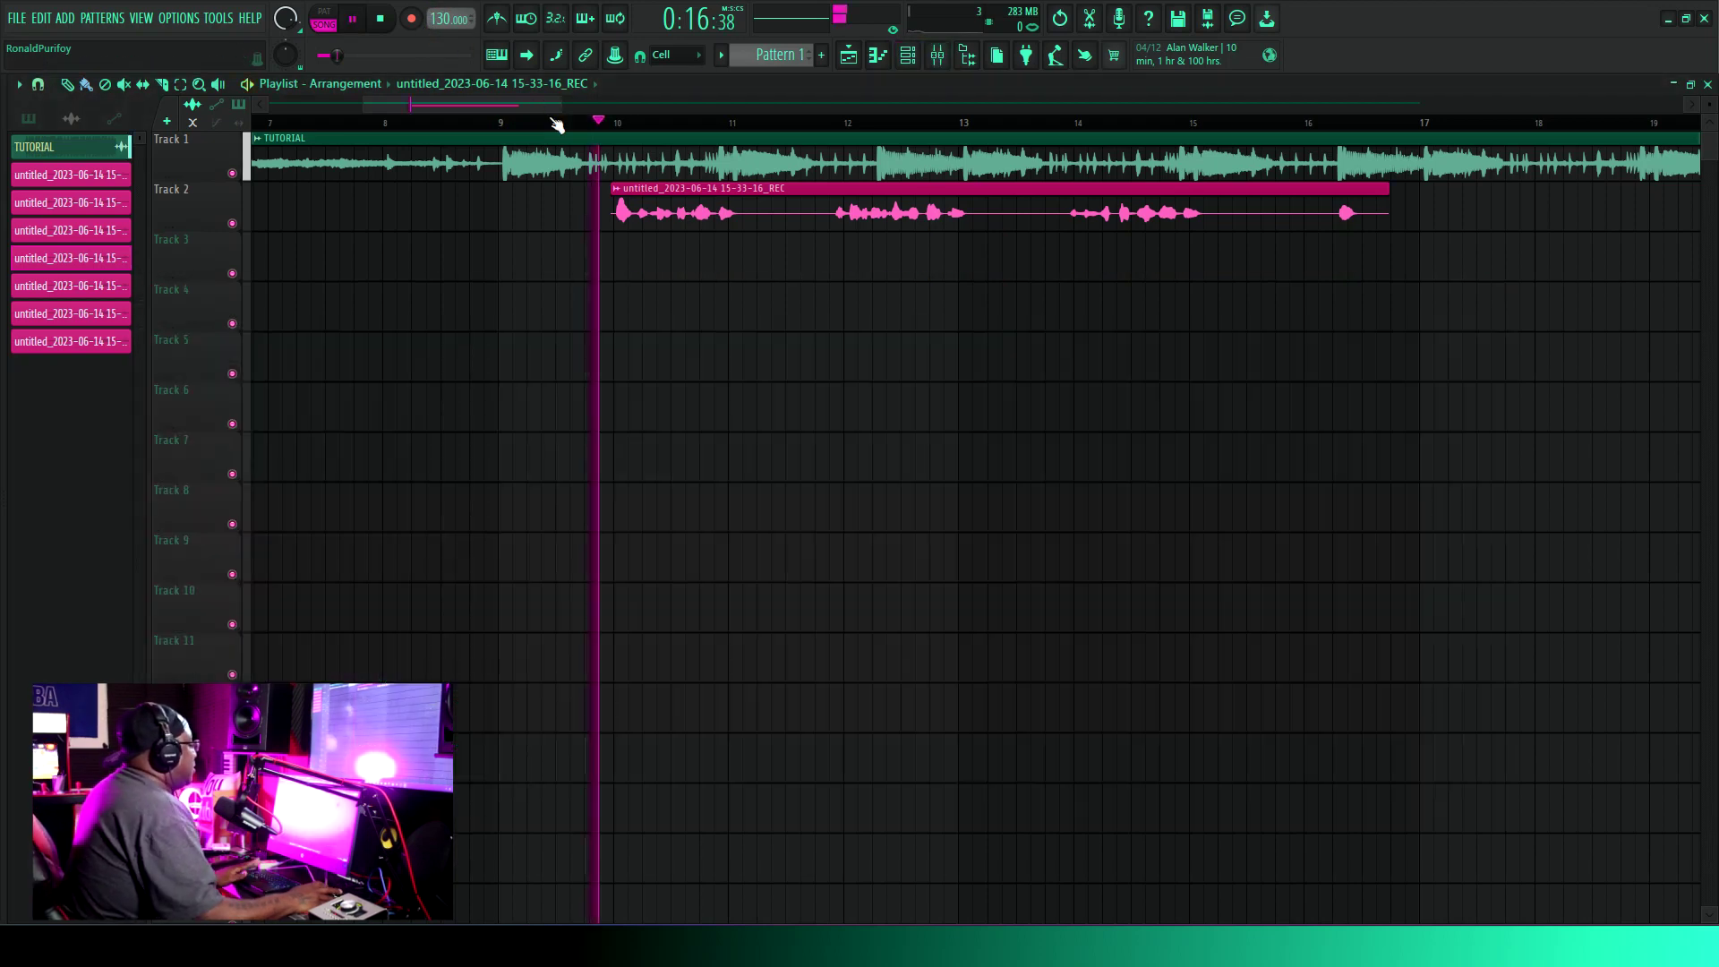
pyautogui.click(936, 58)
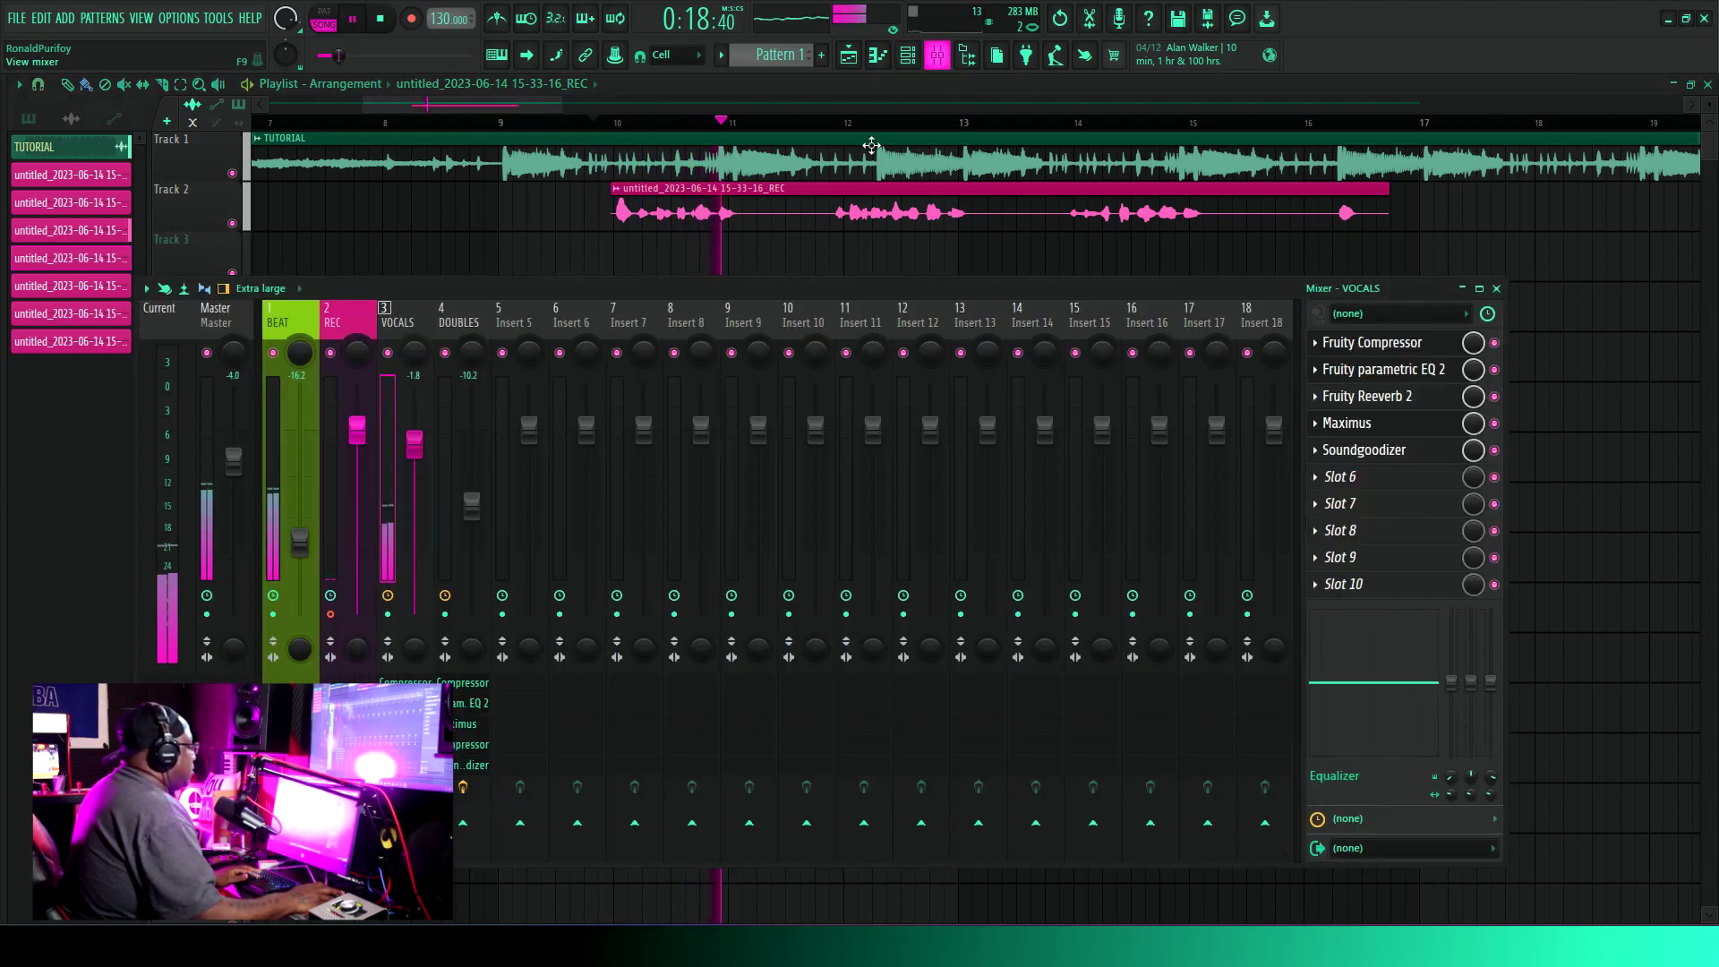
pyautogui.moveTo(413, 442); pyautogui.dragTo(414, 428)
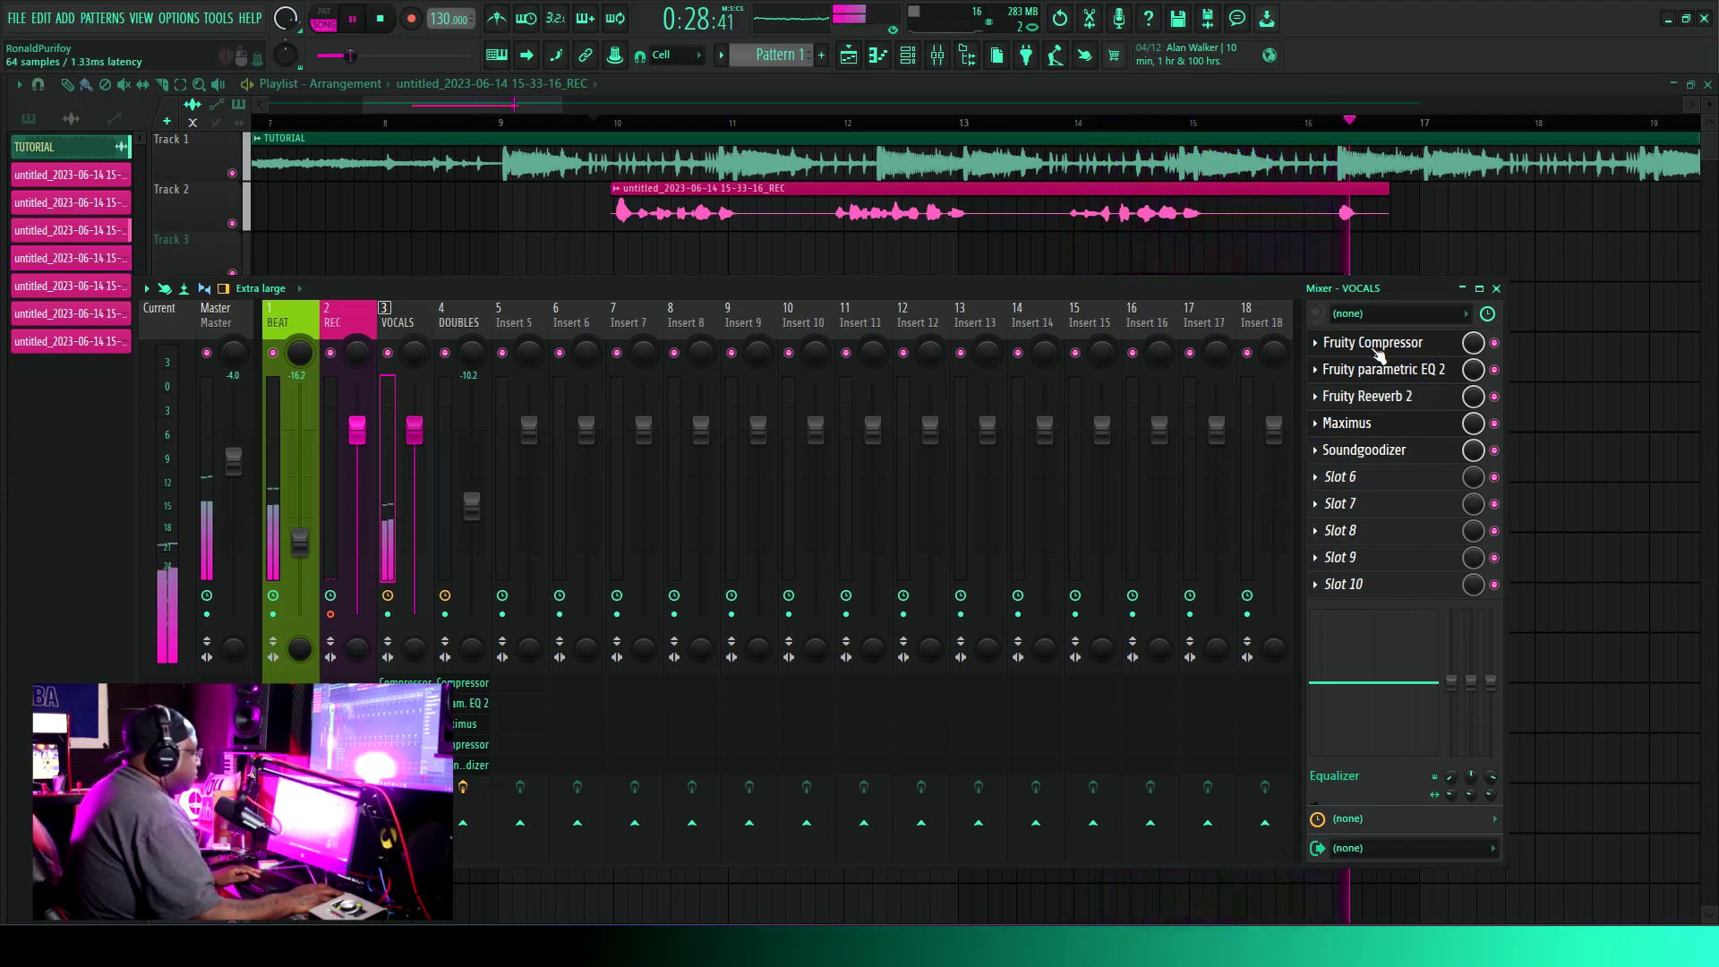
pyautogui.press('space')
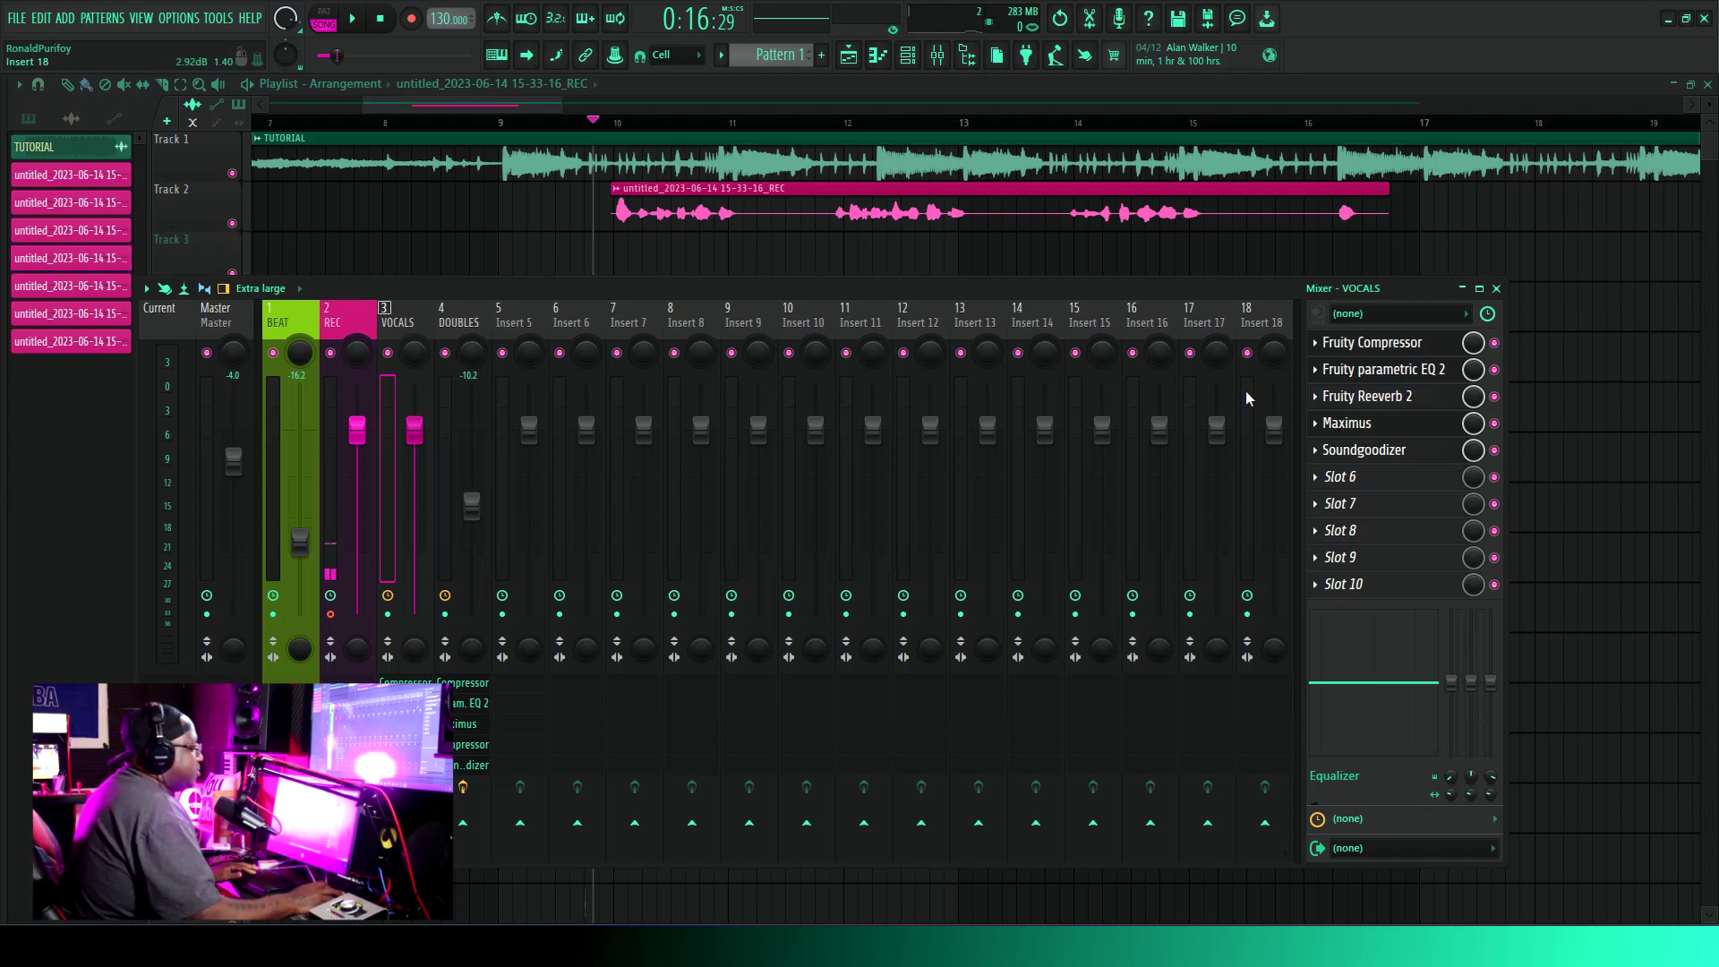
pyautogui.press('F9')
# Arm audio recording and record overlapping vocal lines on Tracks 3 and 4 beneath the Track 2 take.
pyautogui.moveTo(559, 111); pyautogui.dragTo(779, 106)
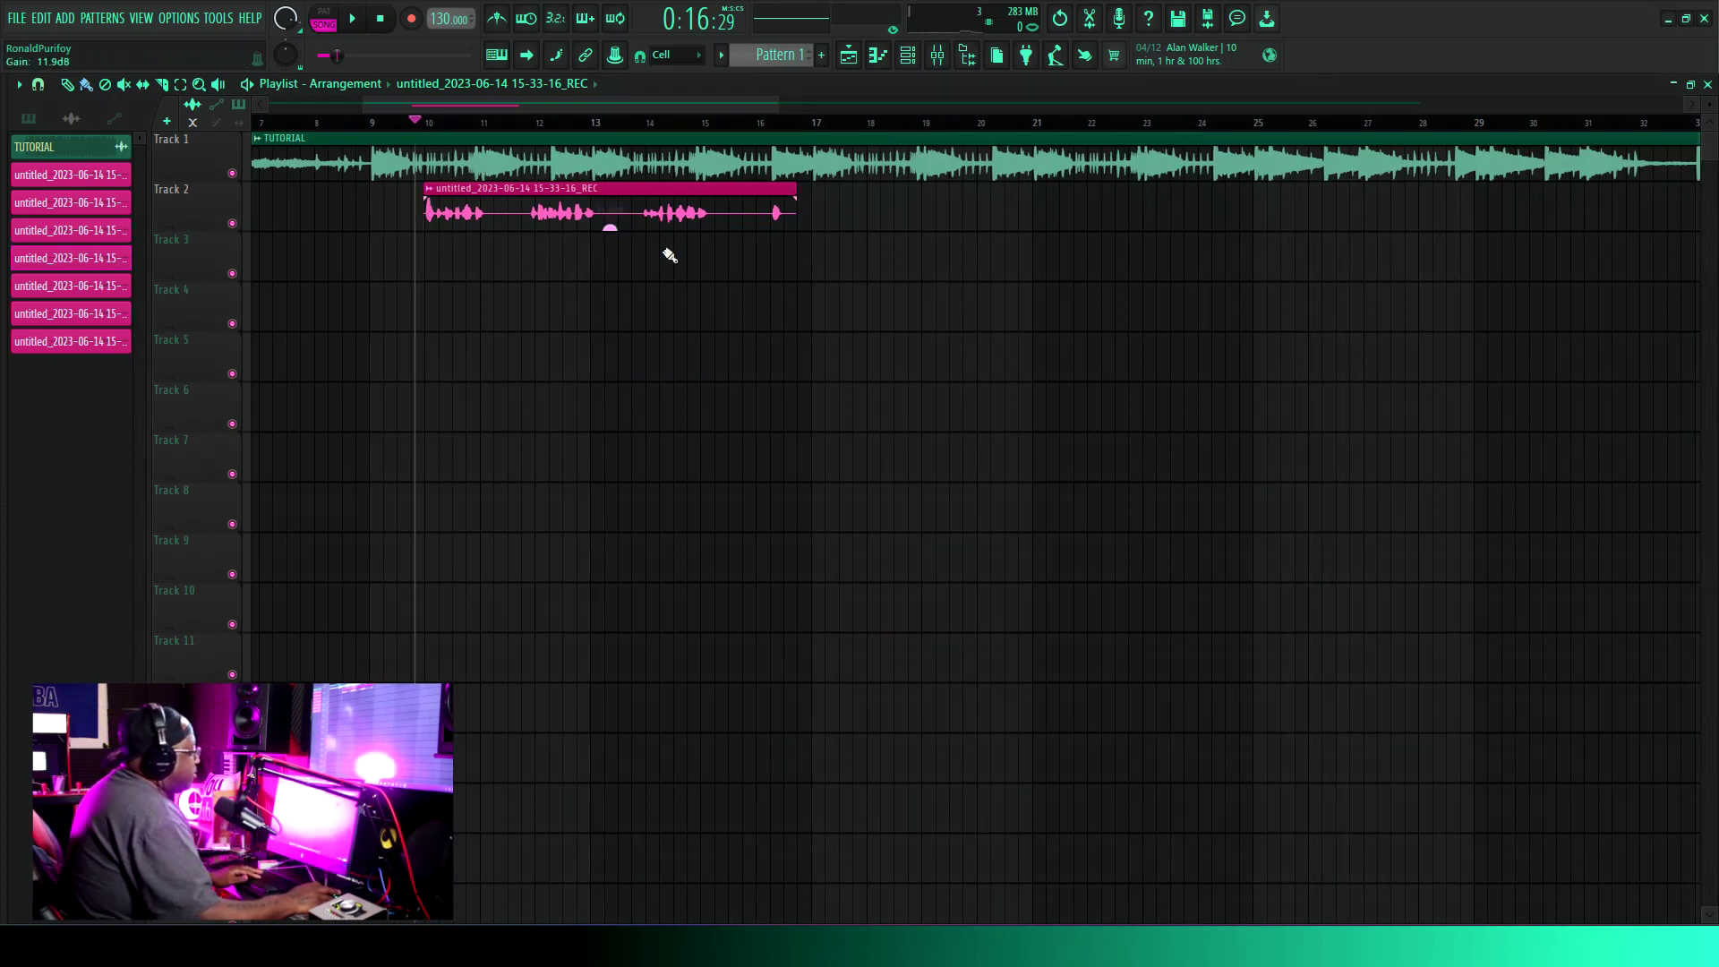
pyautogui.click(937, 55)
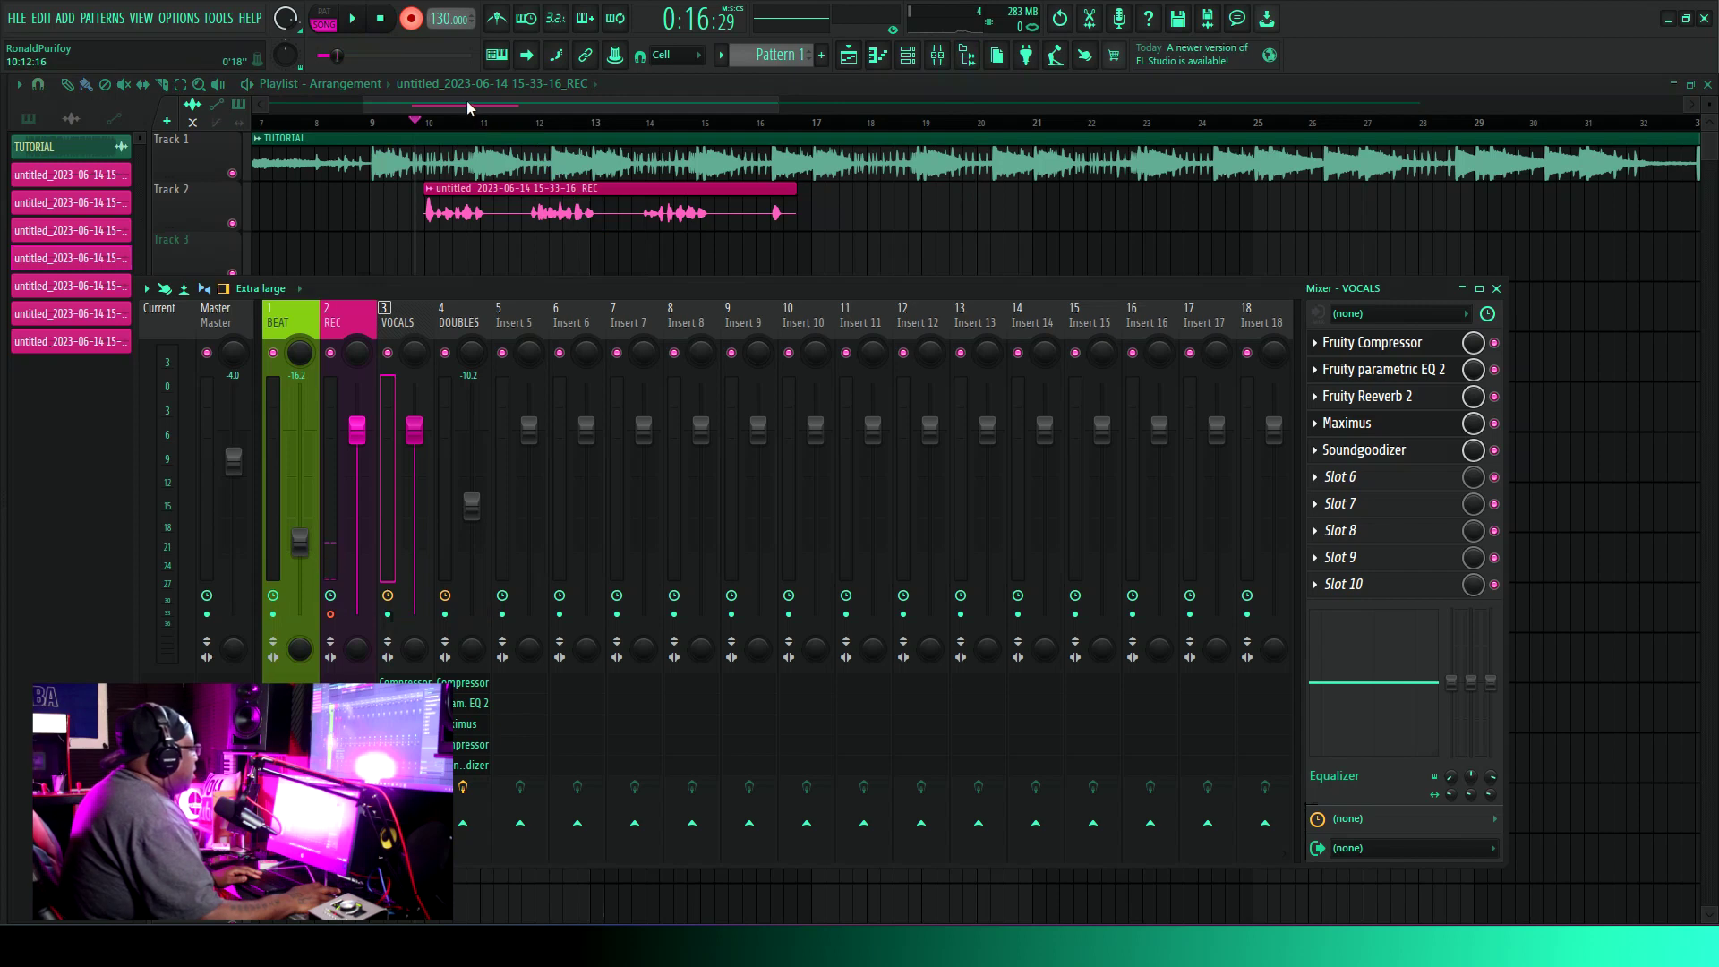
pyautogui.press('F9')
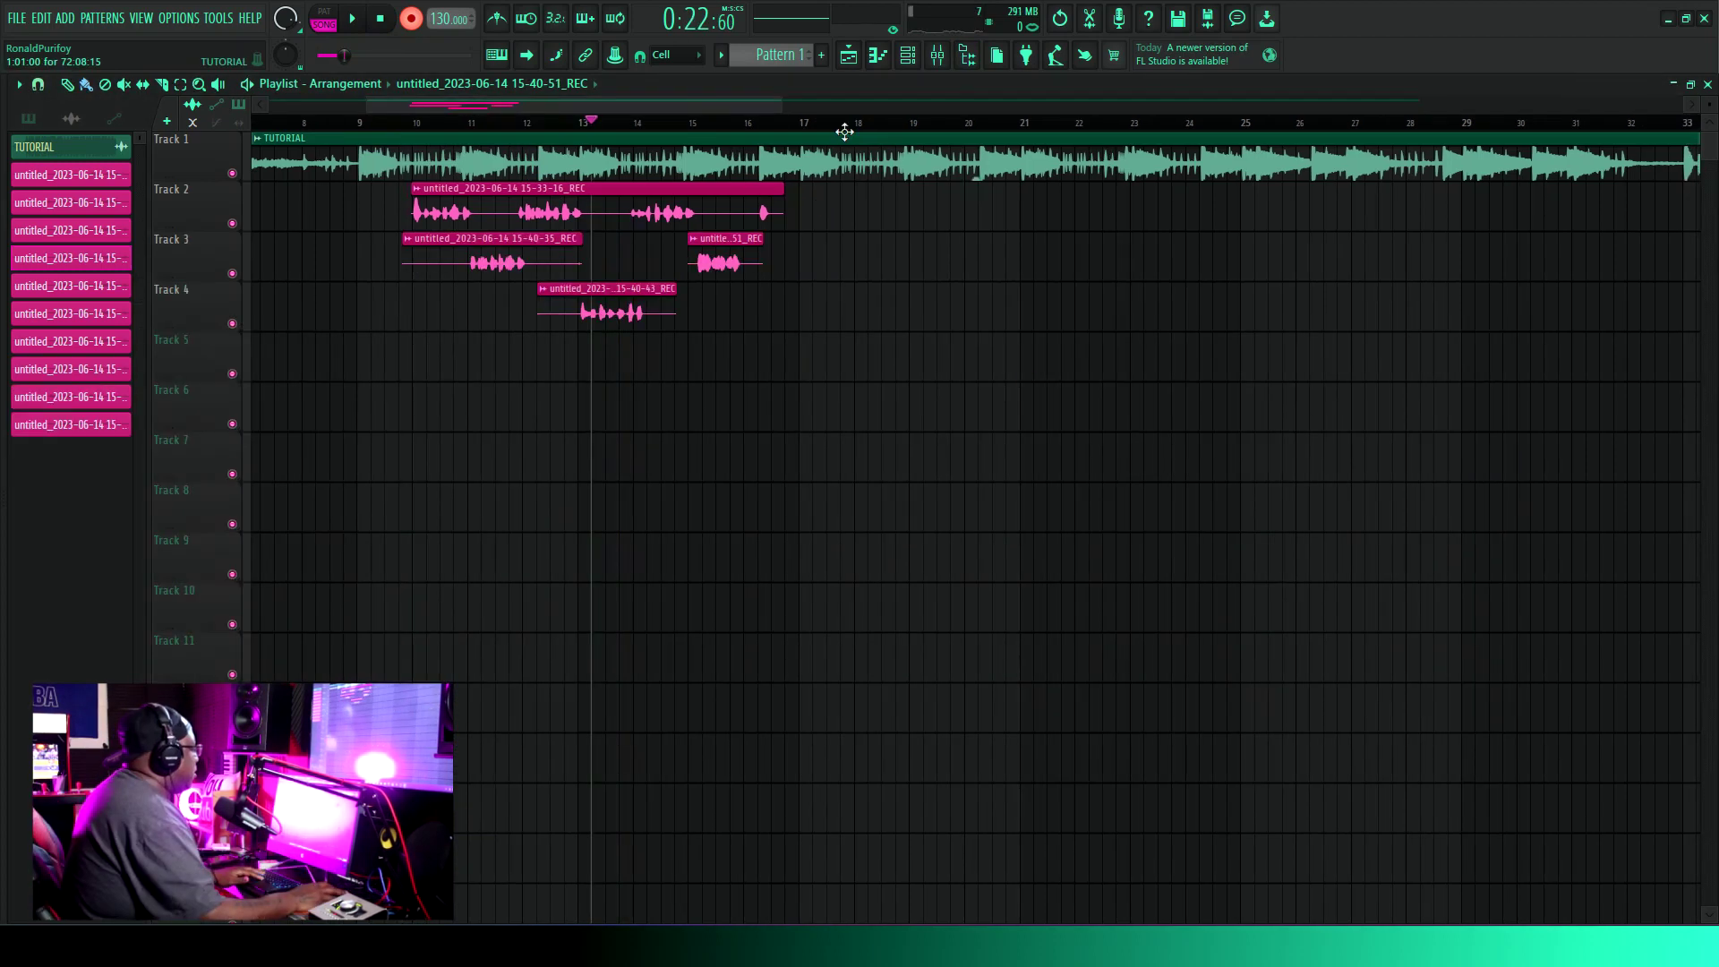
# Record short overlapping vocal lines on Track 2 from just before bar 17 and on Track 3 from about bar 17.5.
pyautogui.click(791, 122)
pyautogui.press('space')
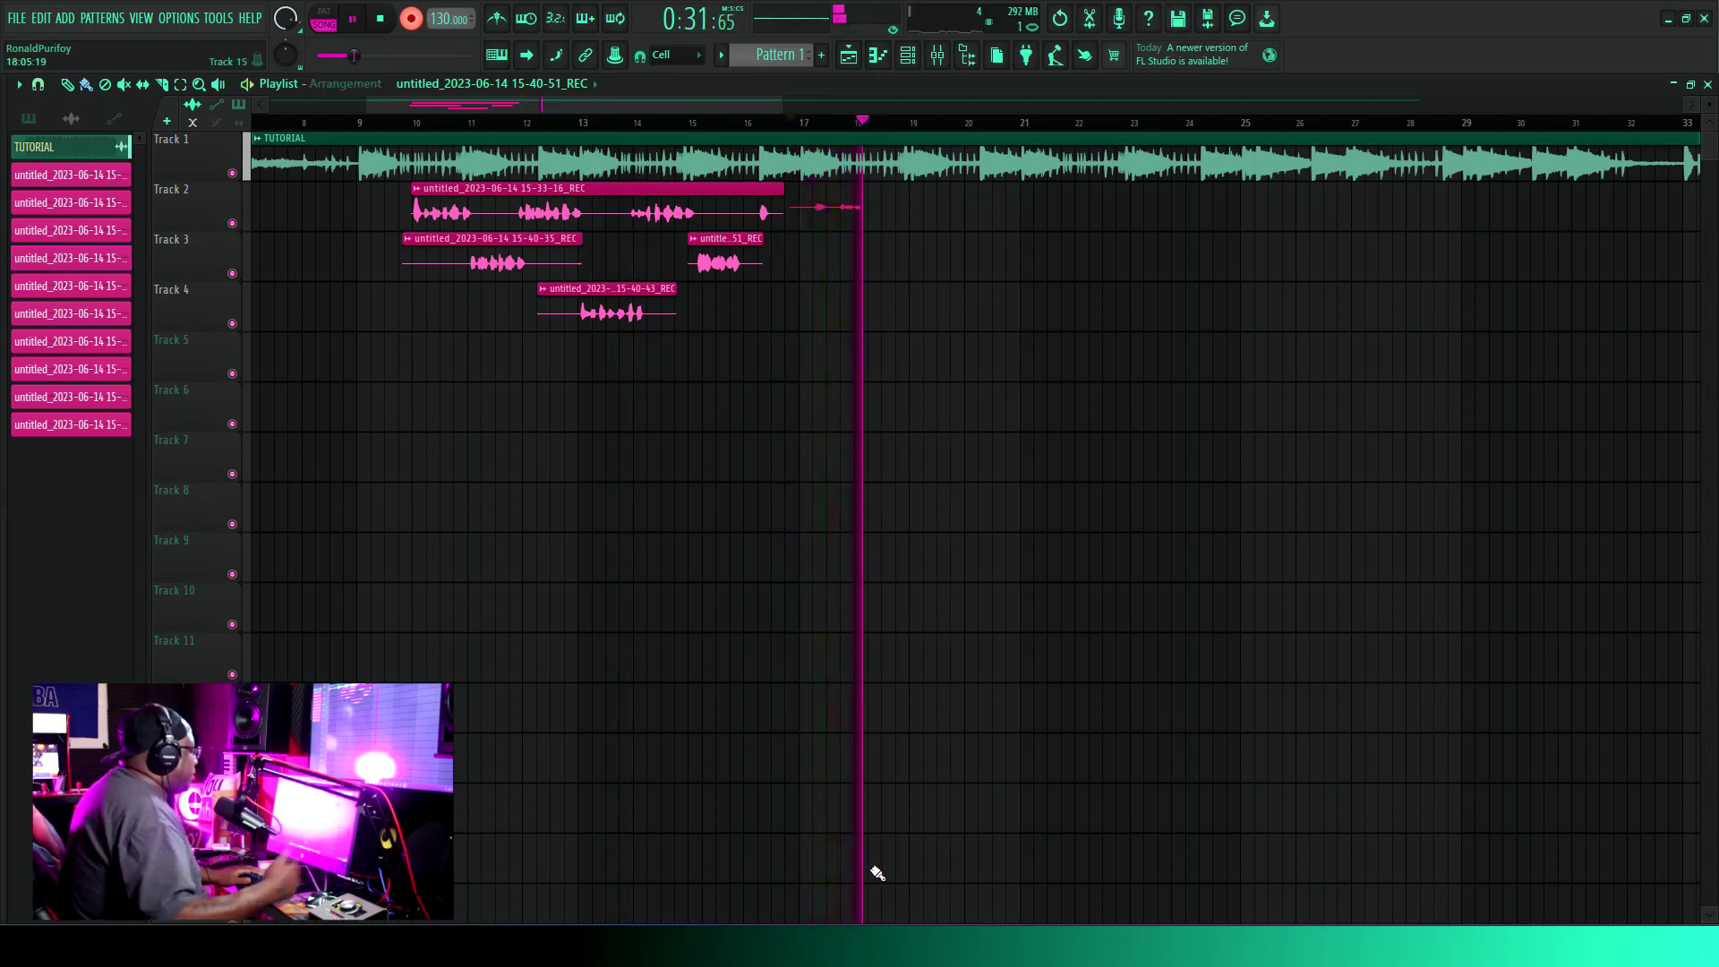
pyautogui.press('space')
pyautogui.click(838, 125)
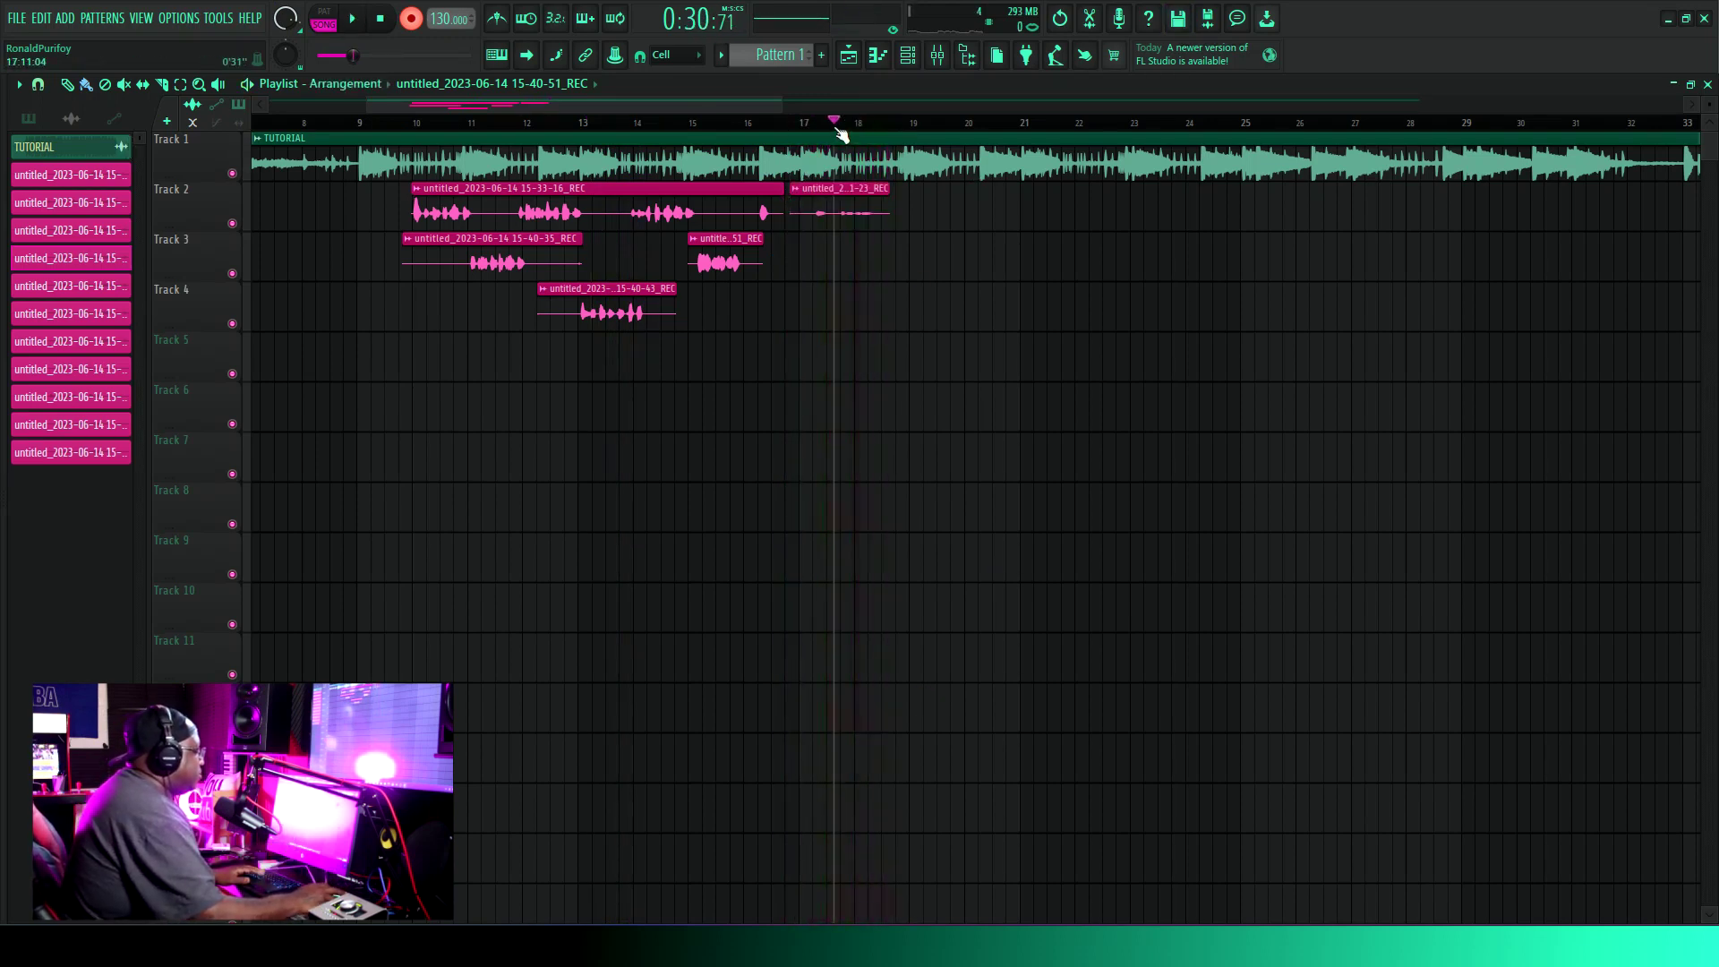
pyautogui.press('space')
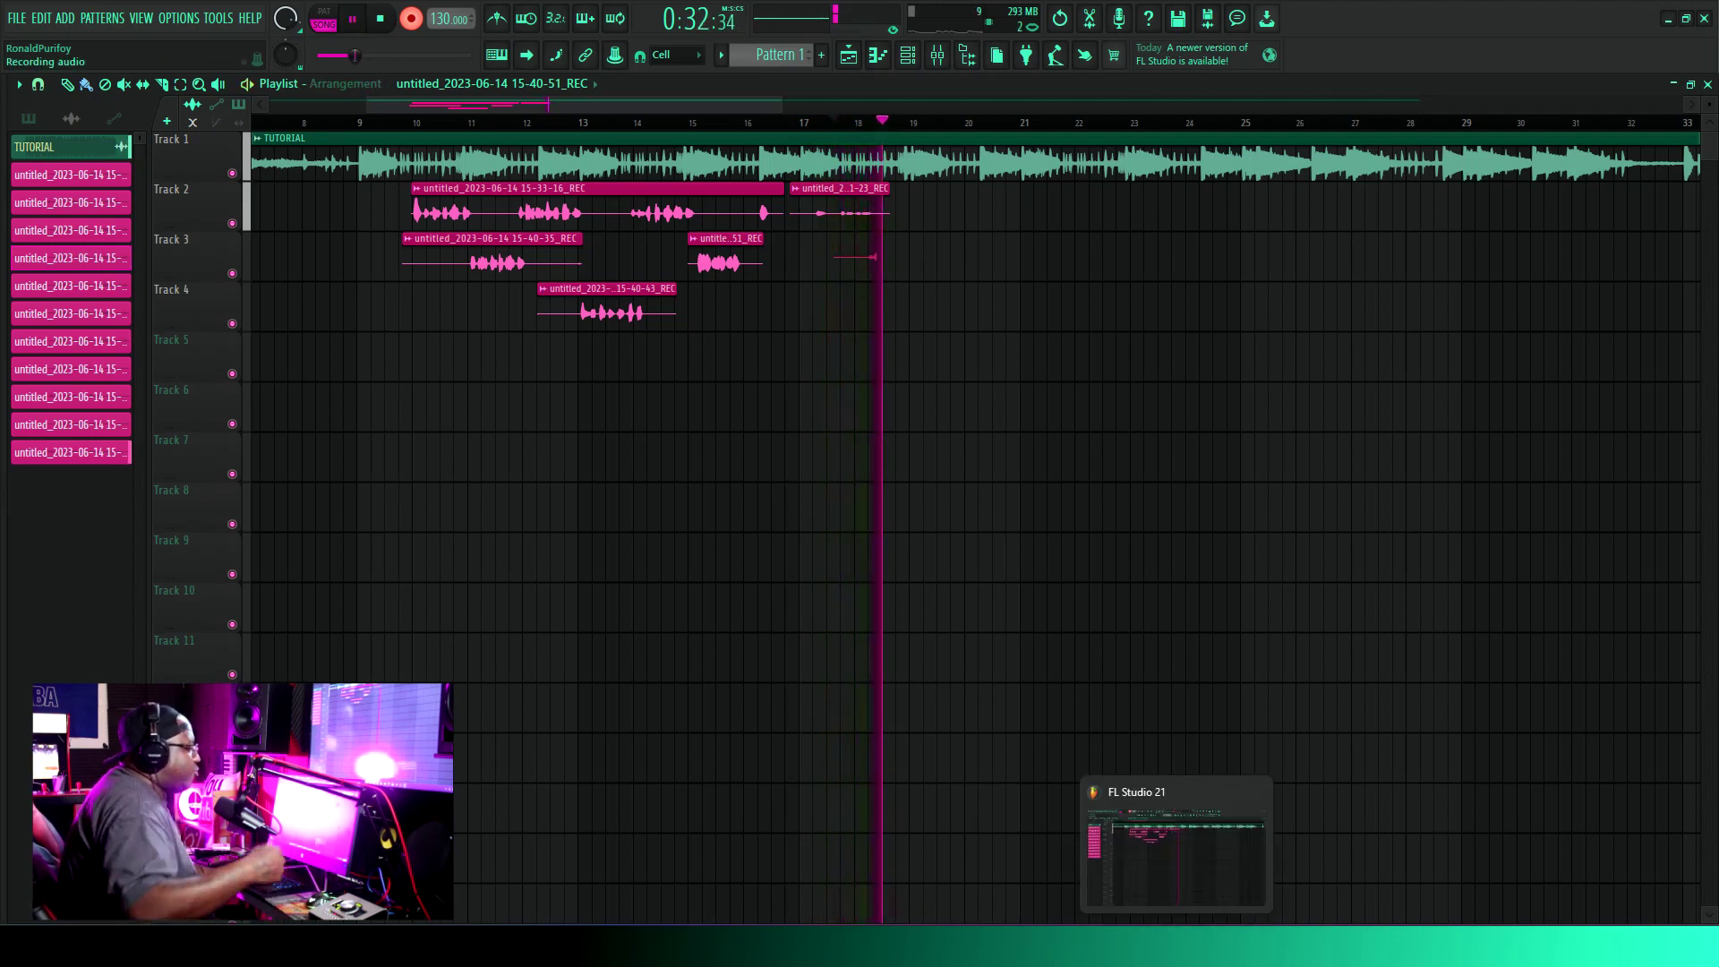
pyautogui.press('space')
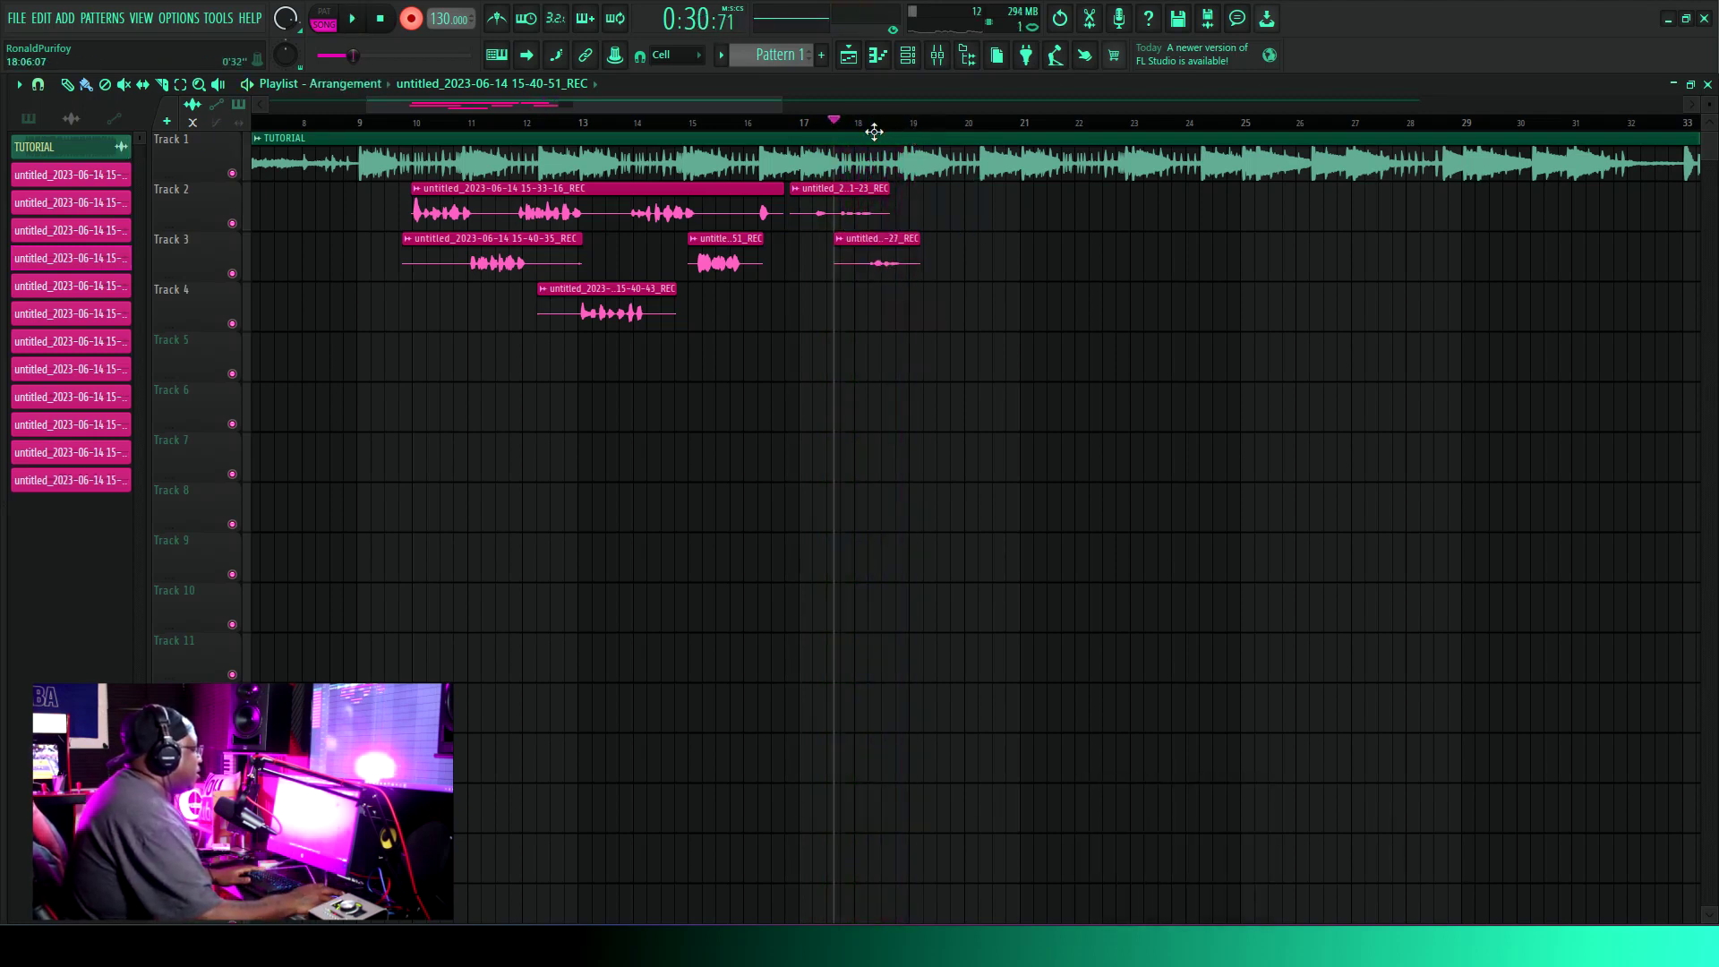
# Record the following short vocal line on Track 4, starting about midway between bars 18 and 19.
pyautogui.click(880, 125)
pyautogui.press('space')
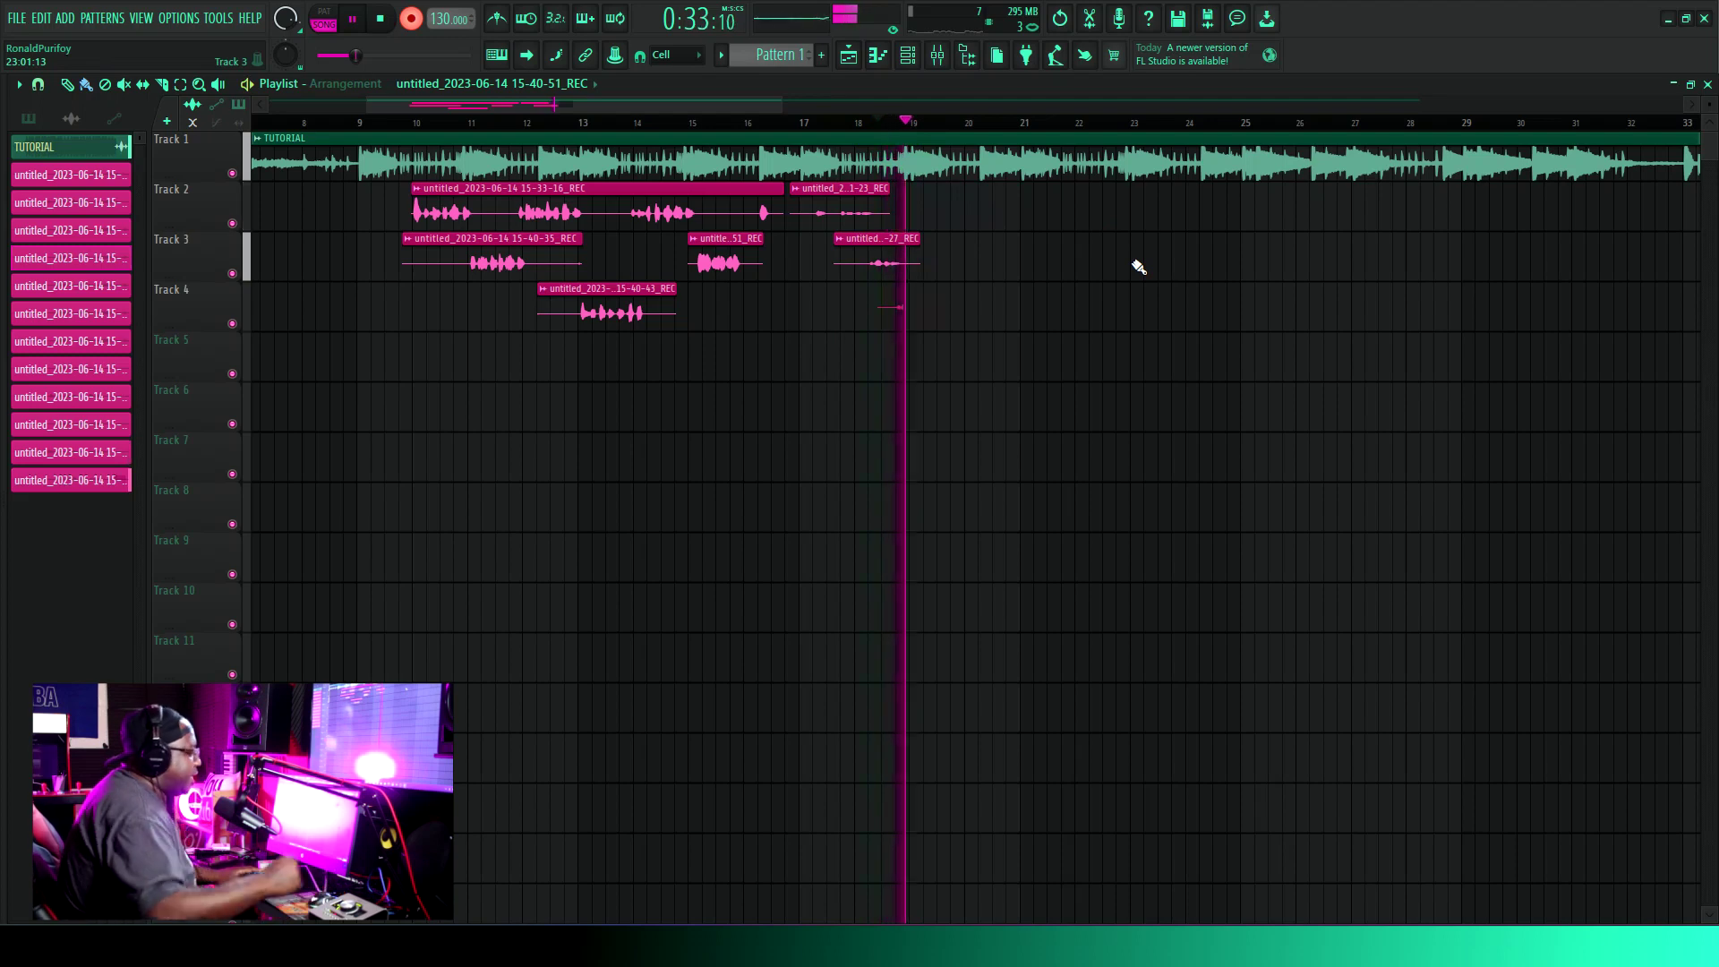
pyautogui.press('space')
pyautogui.press('space')
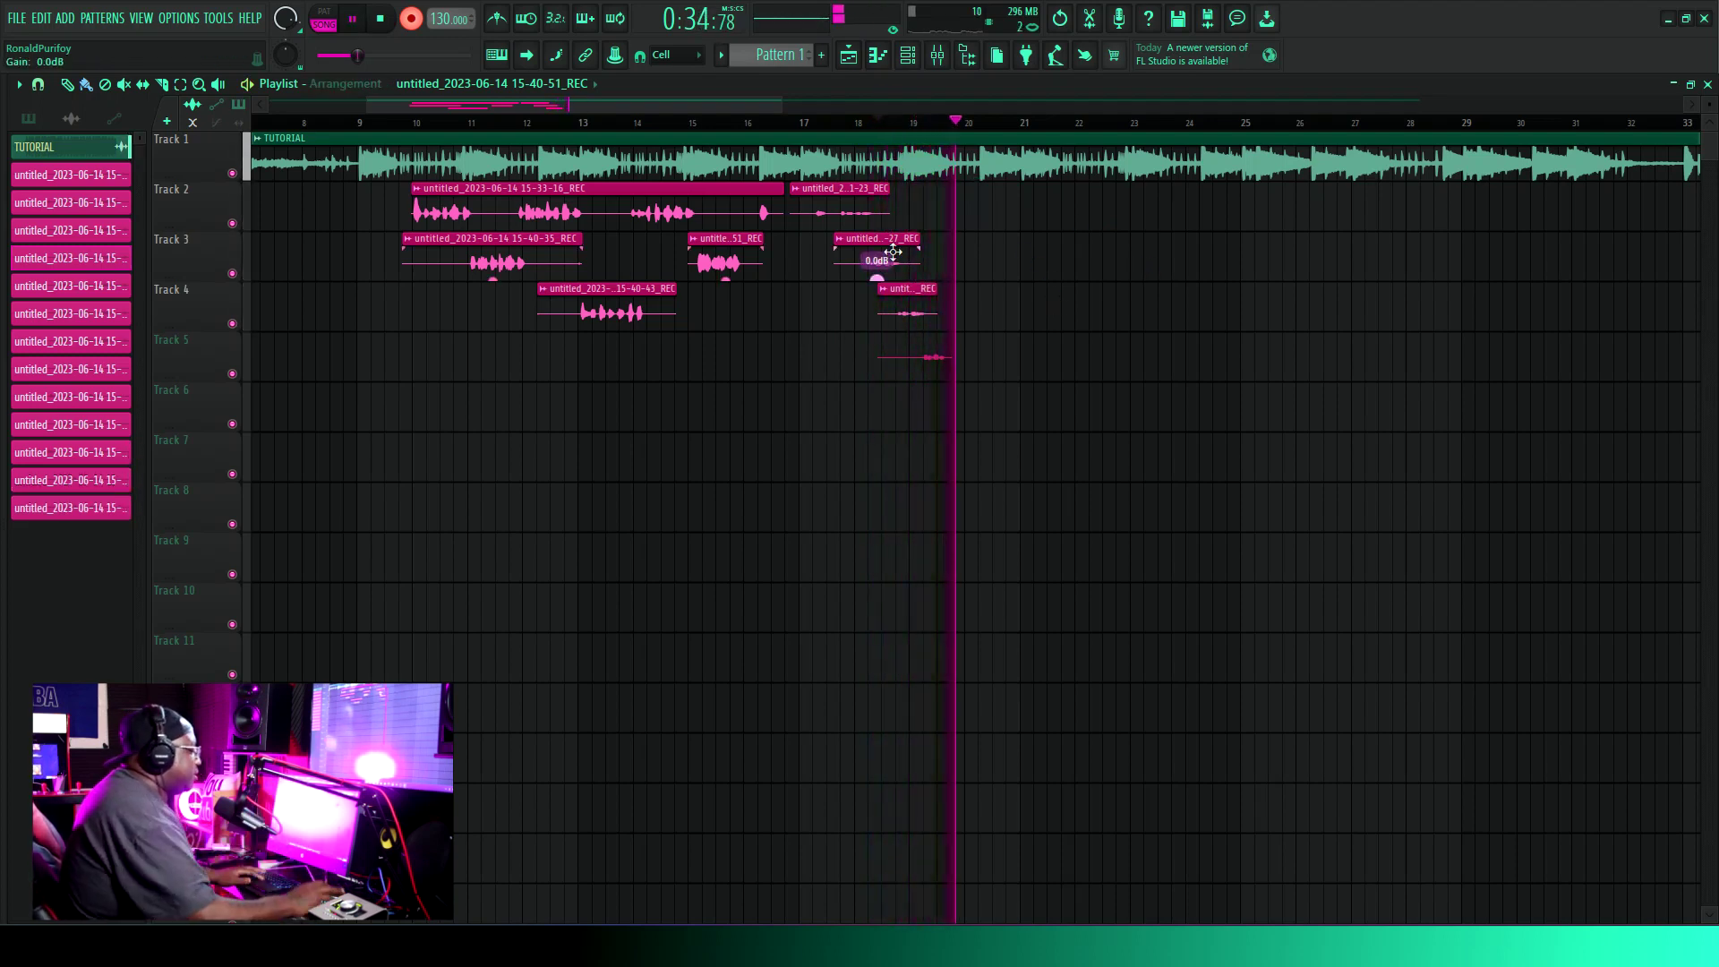
pyautogui.press('space')
pyautogui.rightClick(932, 353)
# Record another vocal line on Track 5 from the same start point as the new Track 4 clip.
pyautogui.press('space')
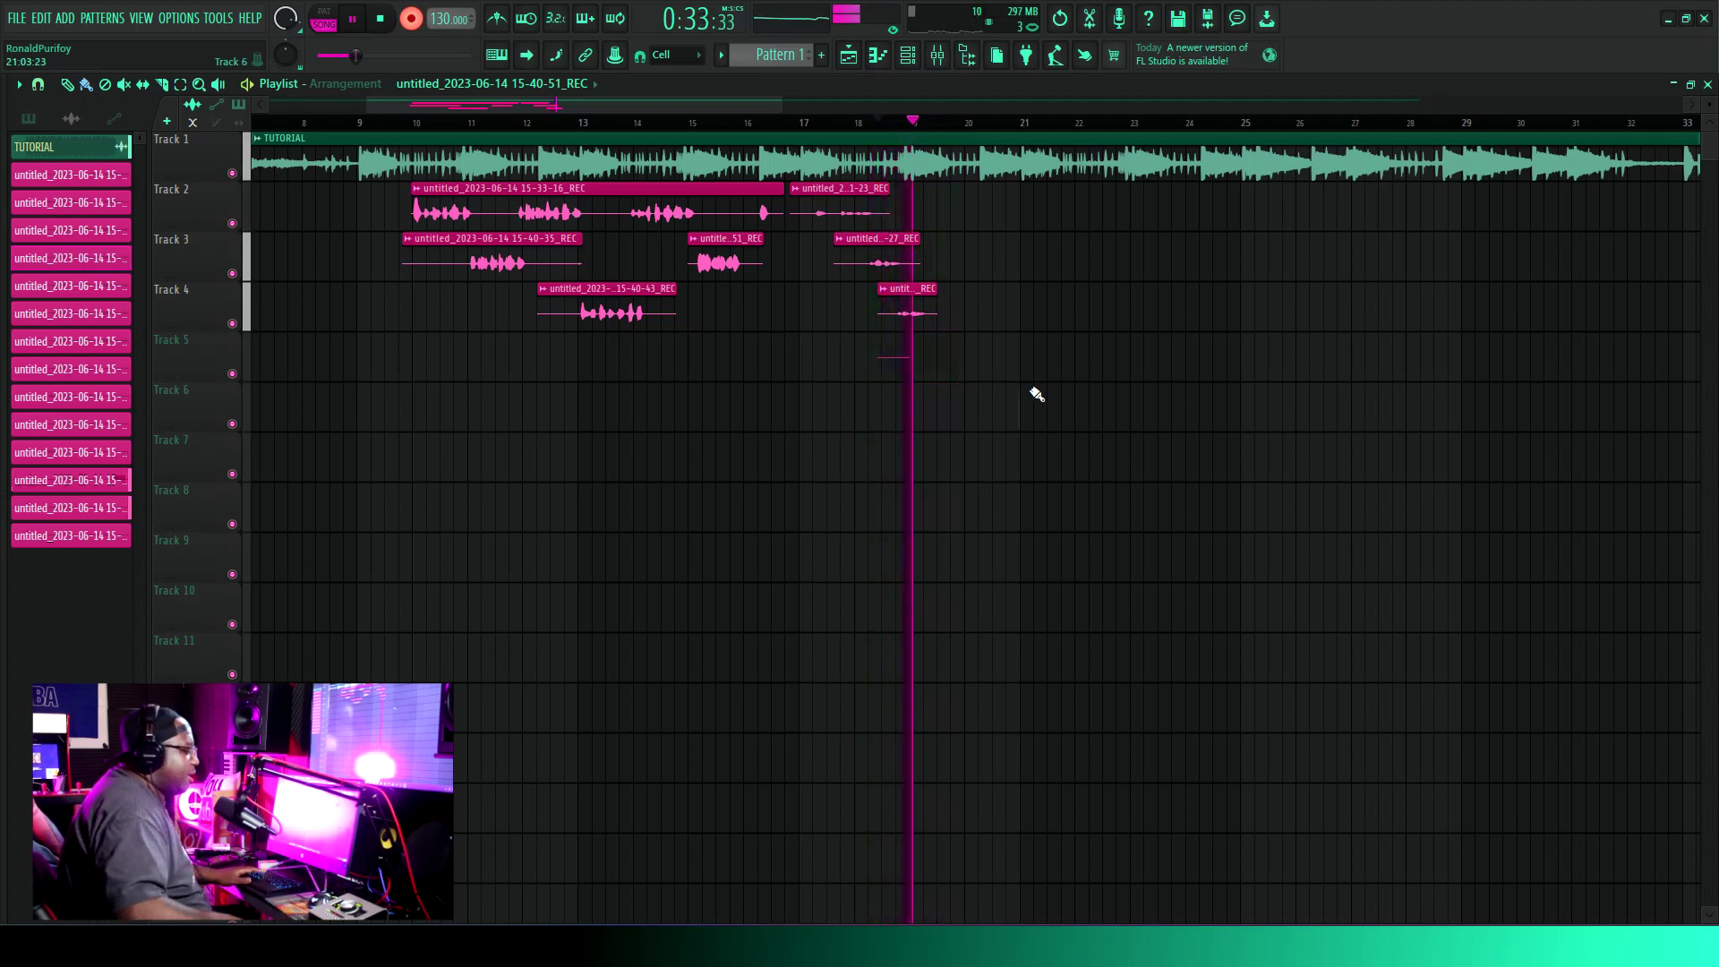
pyautogui.press('space')
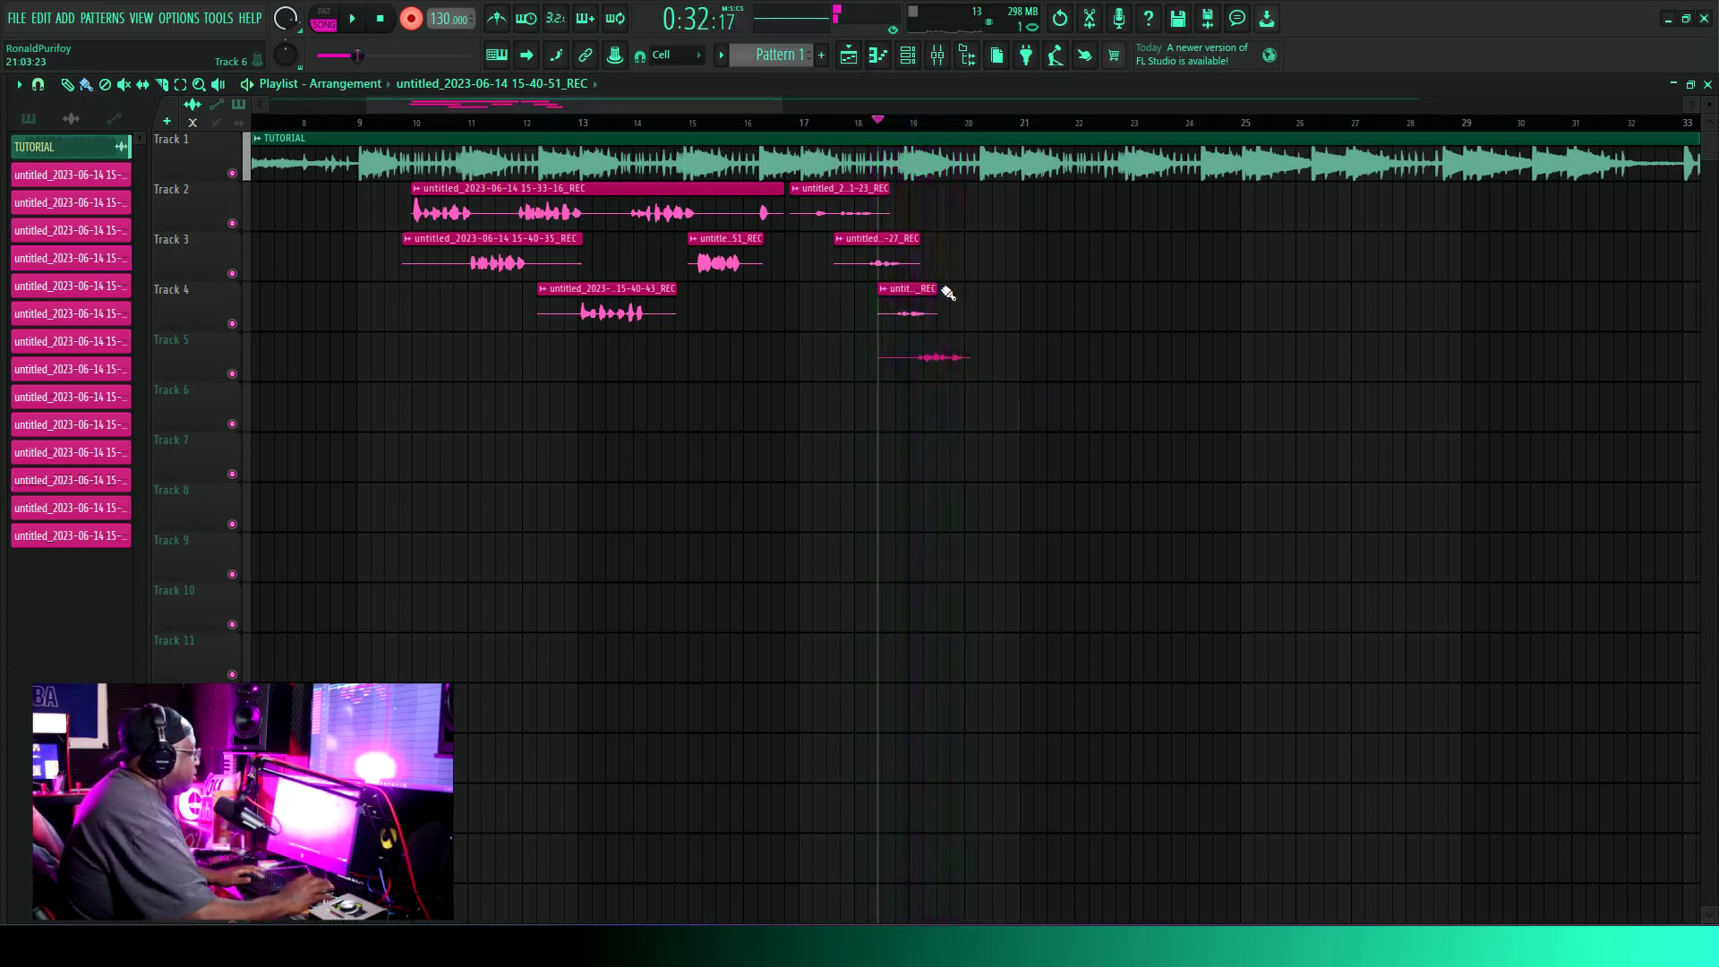
# Record the next overlapping vocal line on Track 2, starting just before bar 19.
pyautogui.click(910, 126)
pyautogui.press('space')
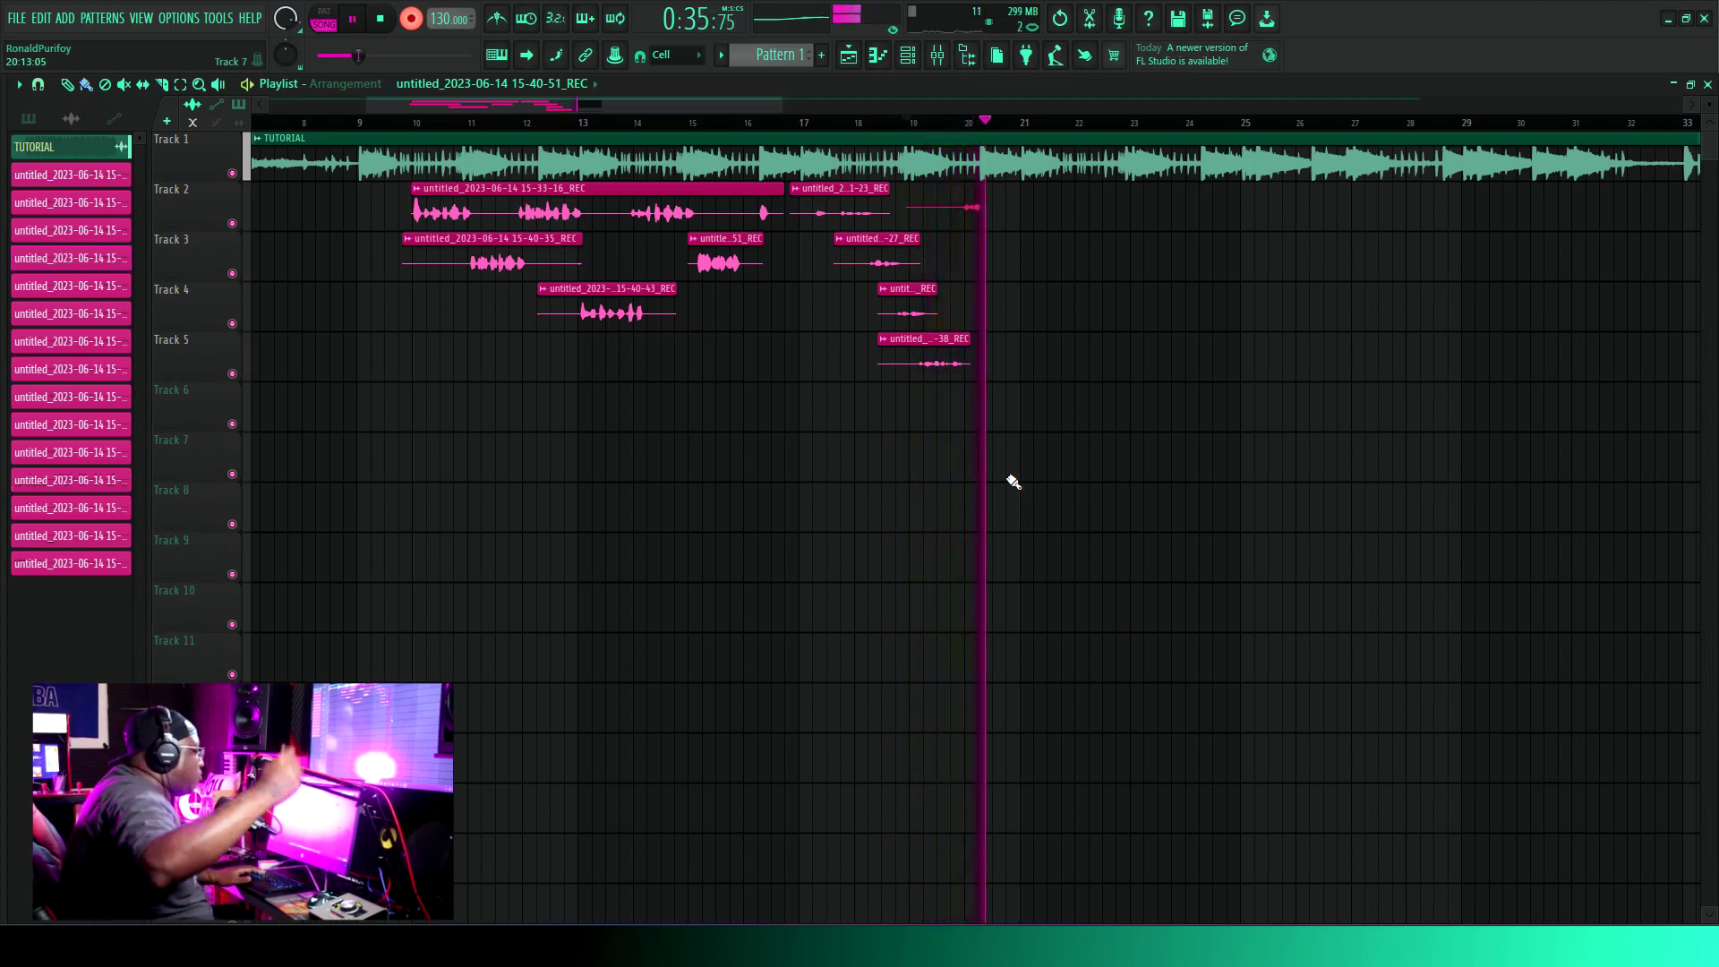
pyautogui.press('space')
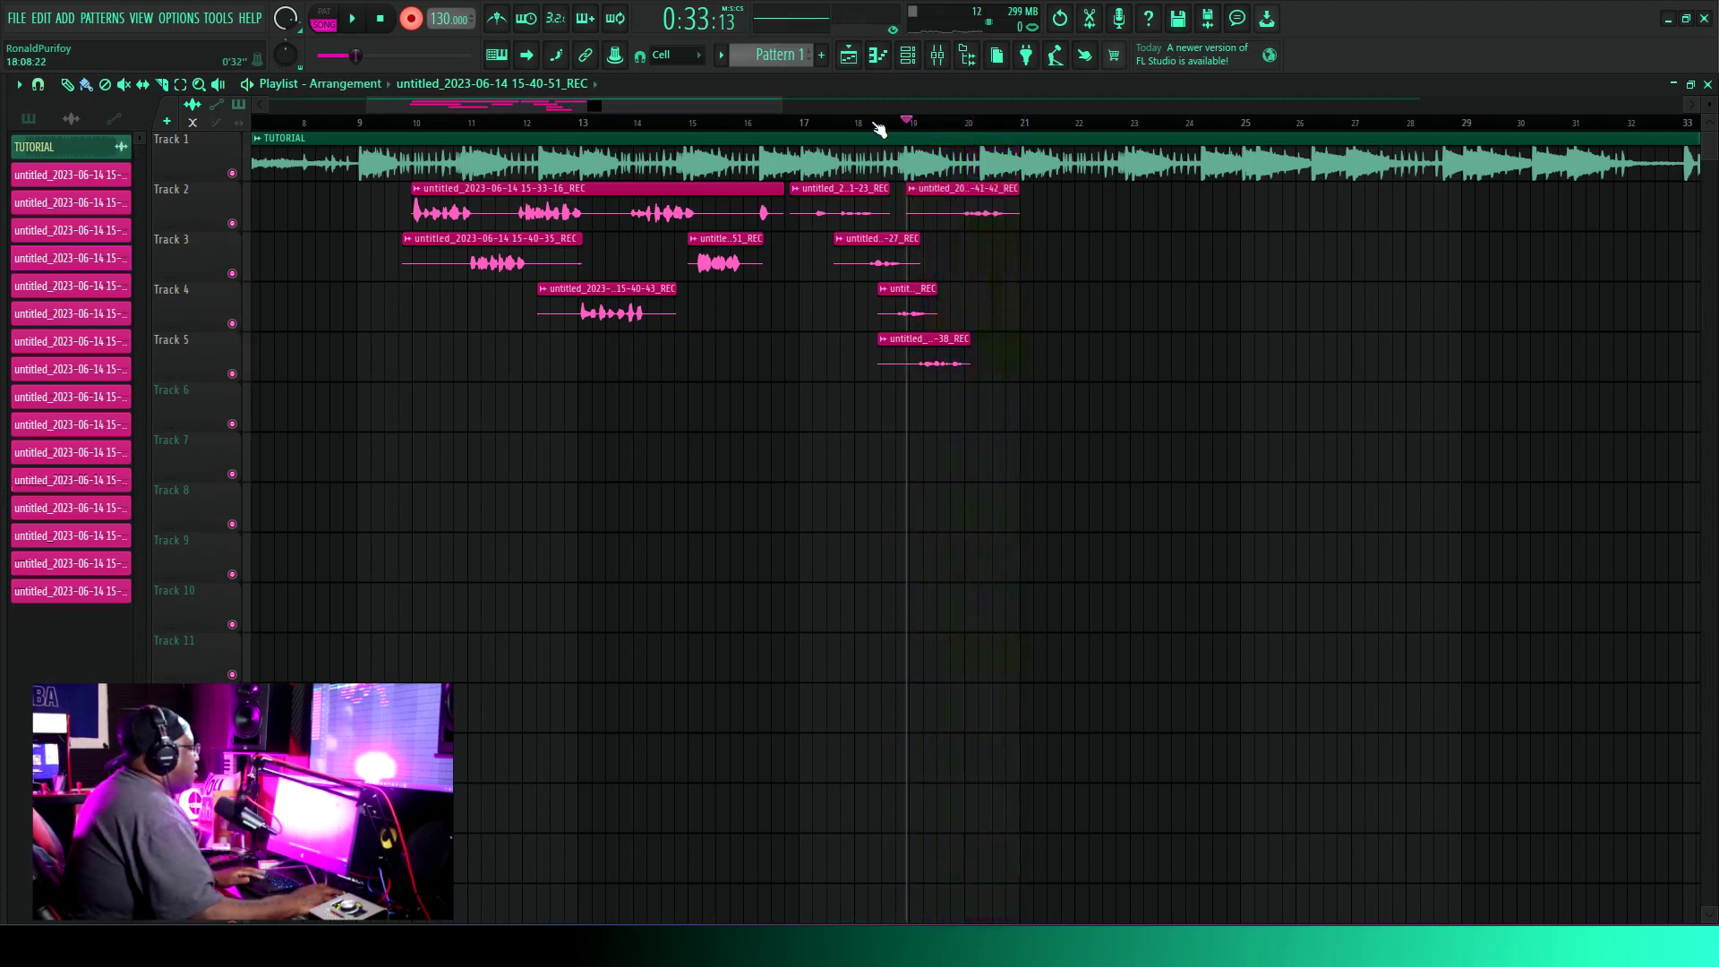
# Play back the overlapping takes from just before bar 18 with the mixer open.
pyautogui.click(847, 125)
pyautogui.click(935, 58)
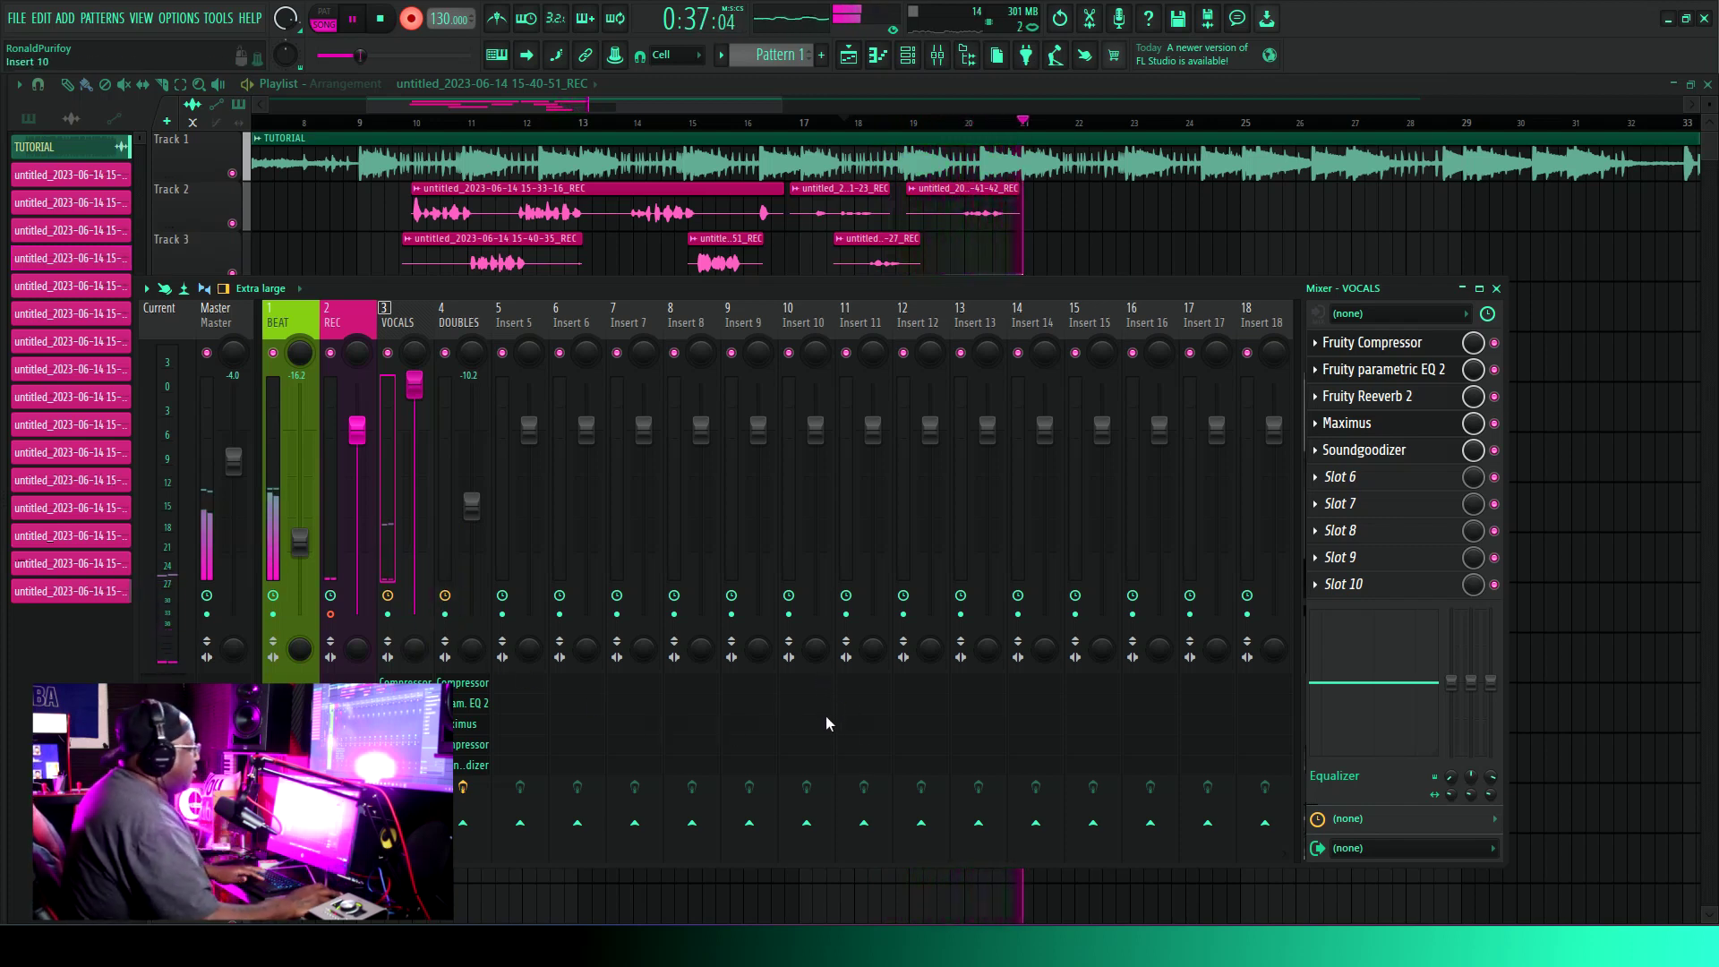
pyautogui.press('space')
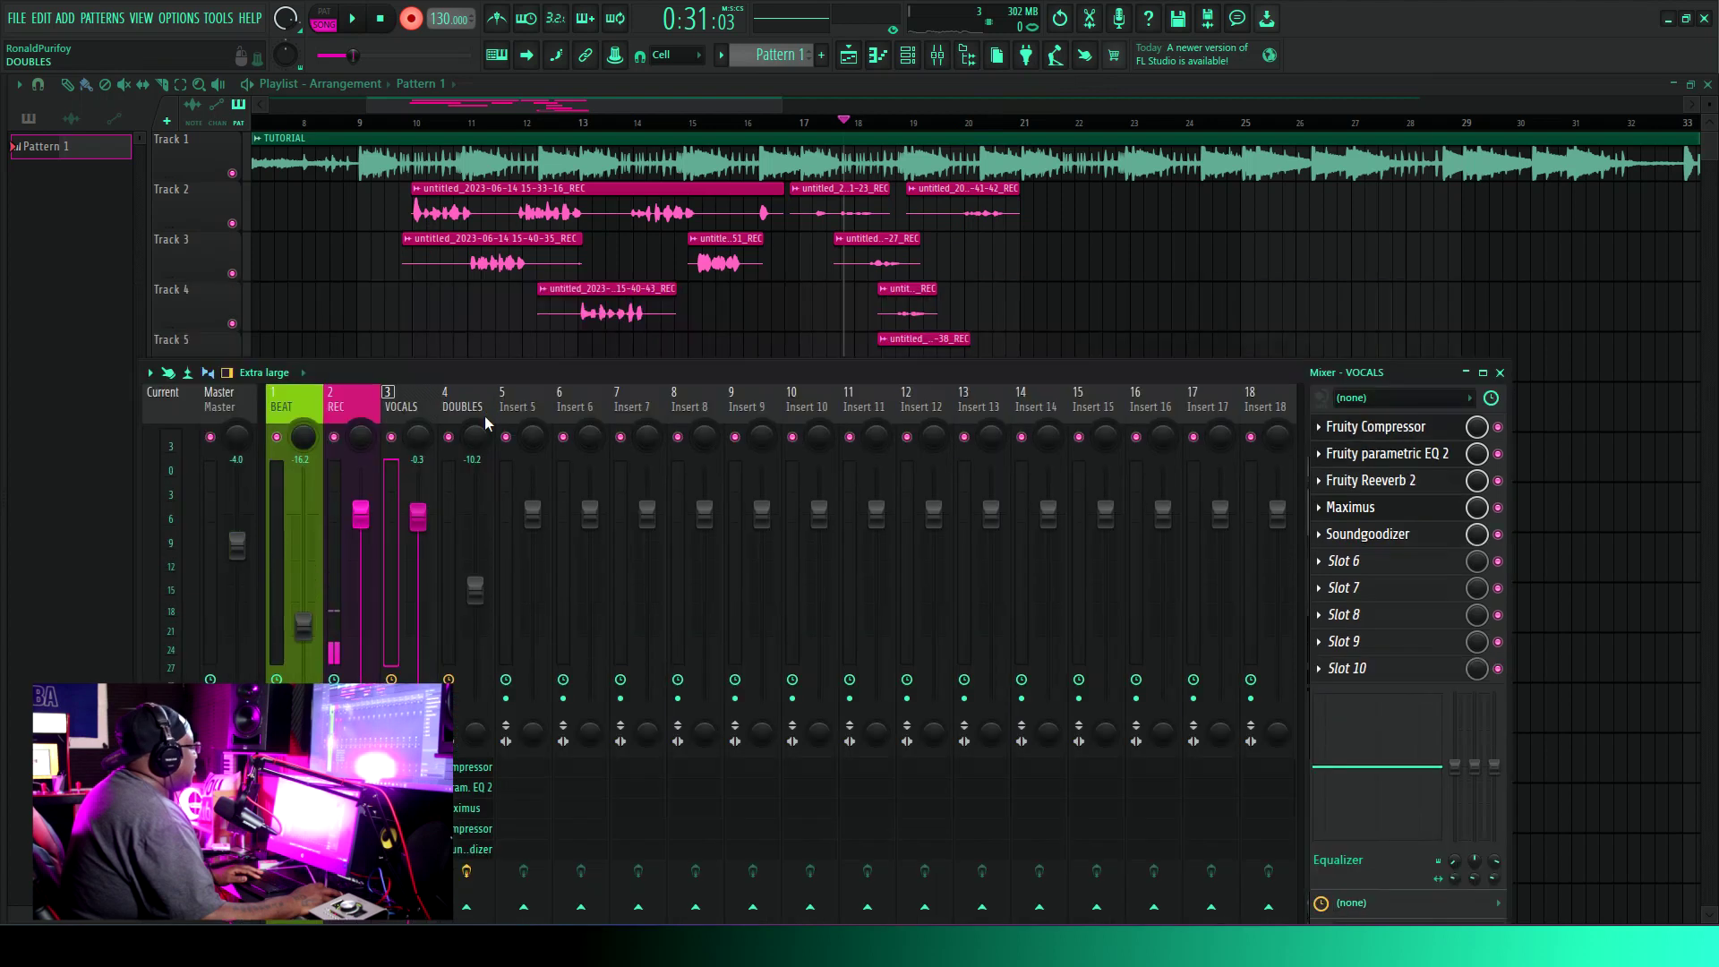
# Reposition the mixer and compare the REC and VOCALS tracks' inputs and effect slots.
pyautogui.moveTo(485, 415); pyautogui.dragTo(535, 302)
pyautogui.click(394, 416)
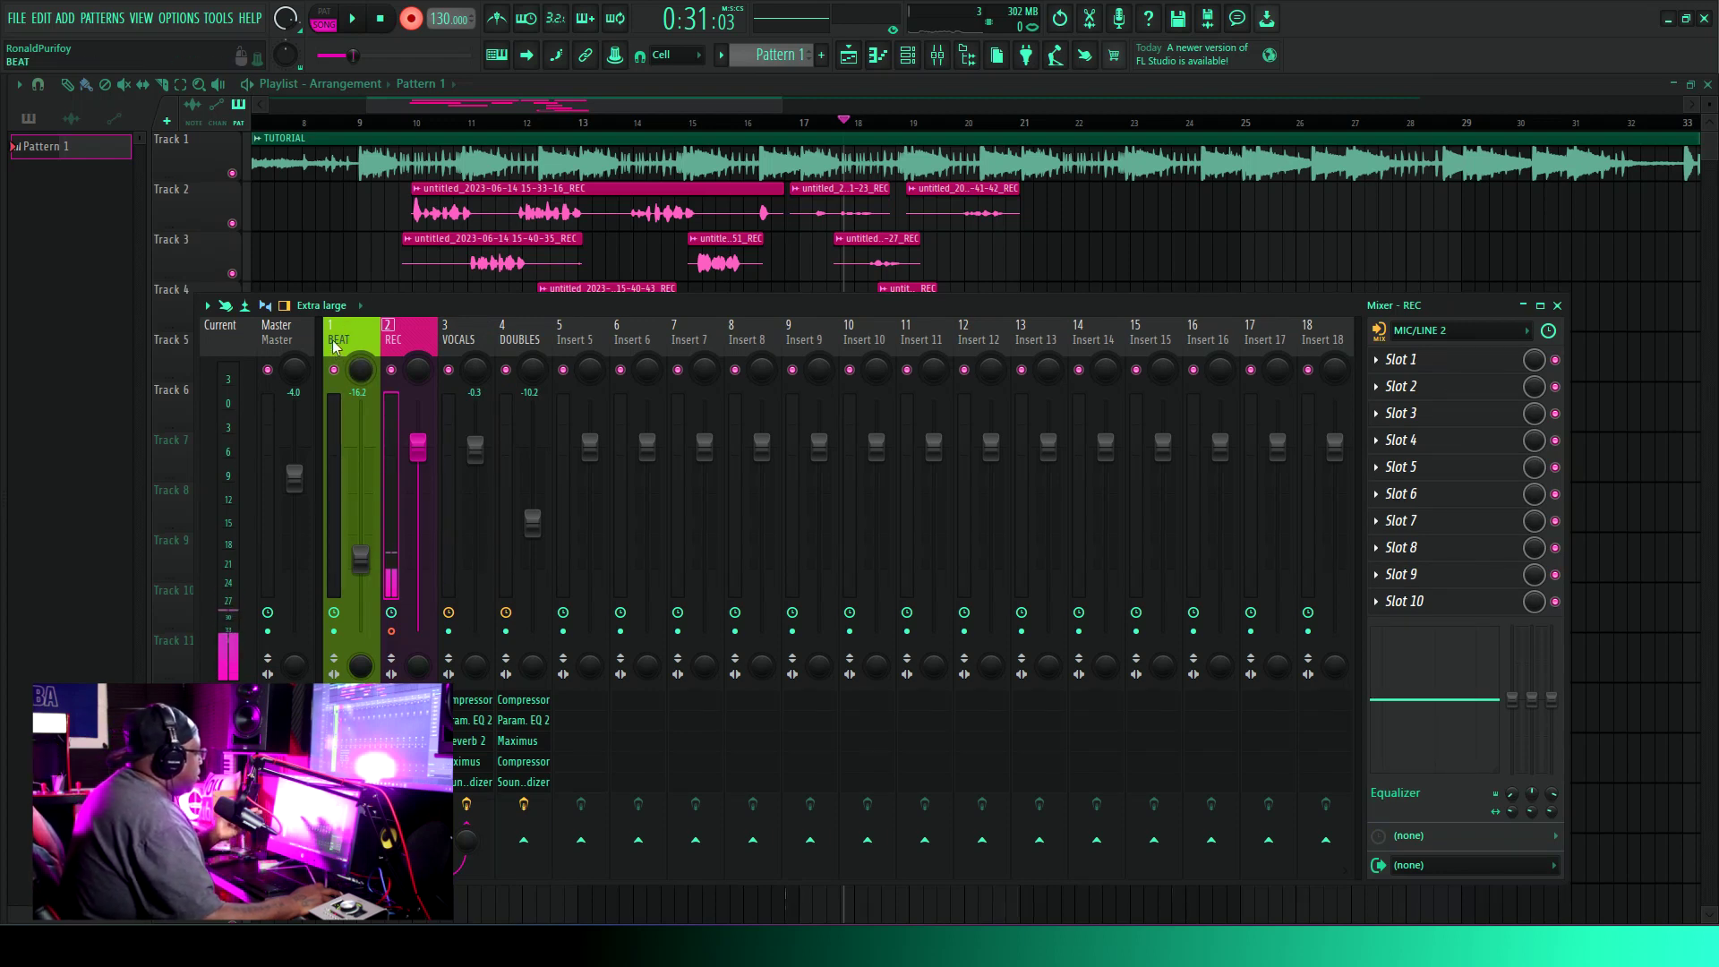
pyautogui.click(448, 480)
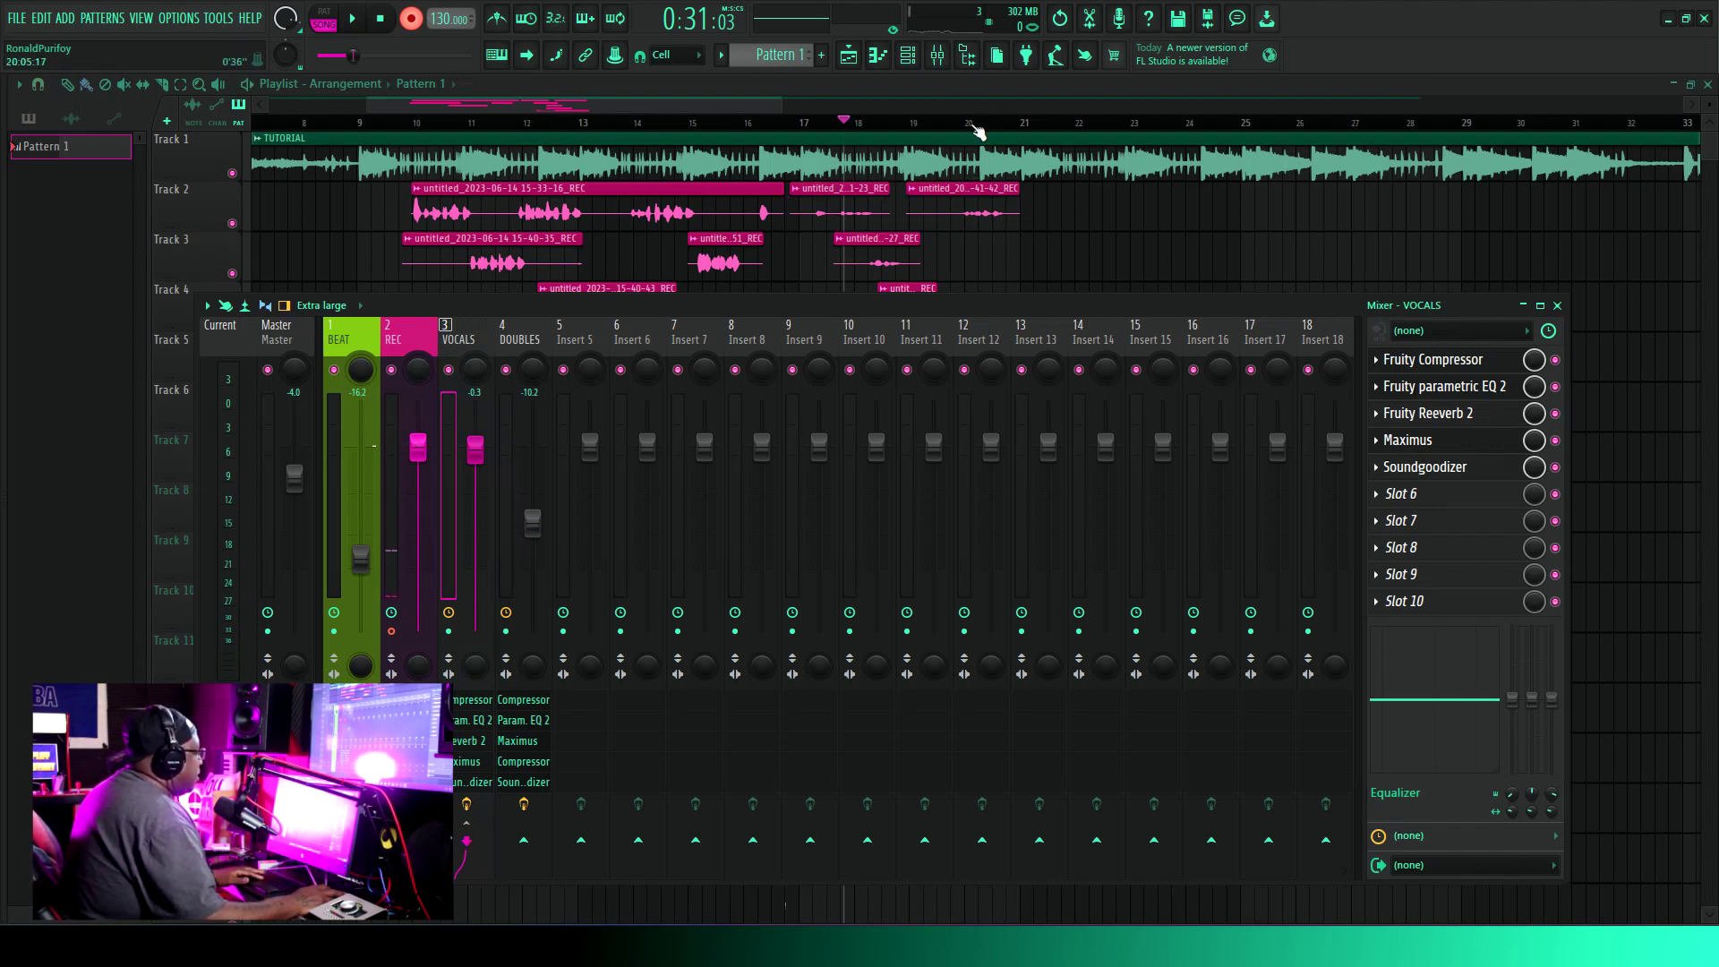
# Disarm recording, delete the stray clips on Track 6, and play back the takes from midway between bars 17 and 18.
pyautogui.click(835, 128)
pyautogui.press('F9')
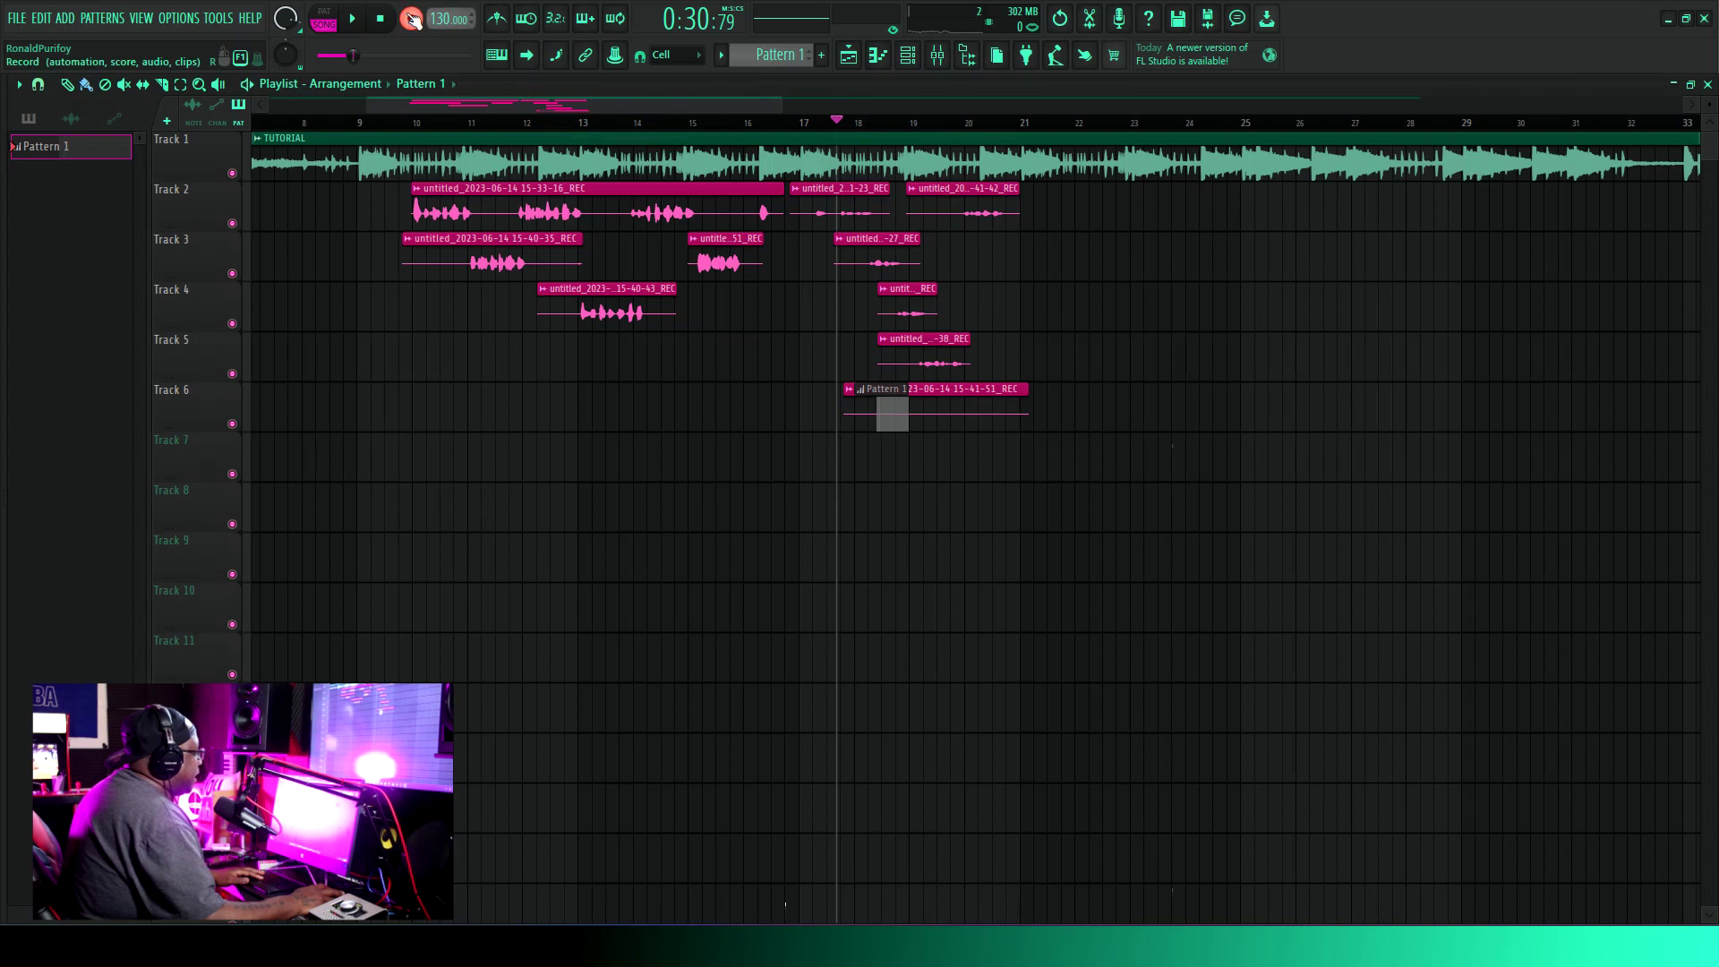
pyautogui.press('space')
pyautogui.rightClick(959, 416)
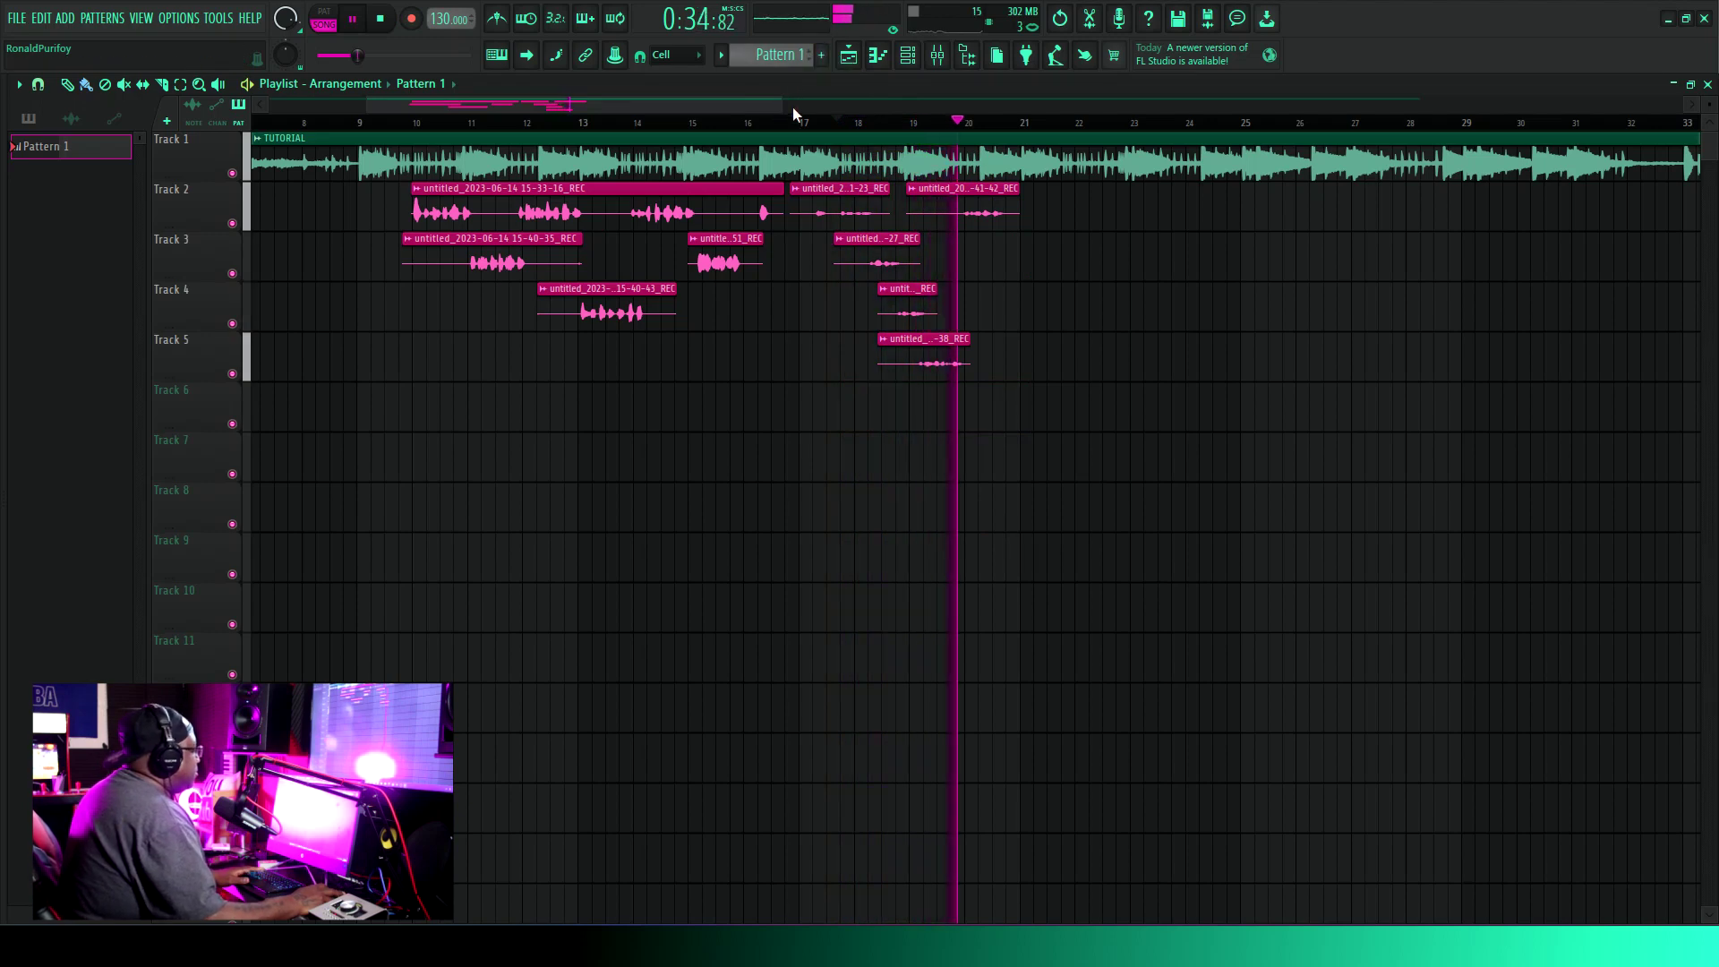
pyautogui.press('space')
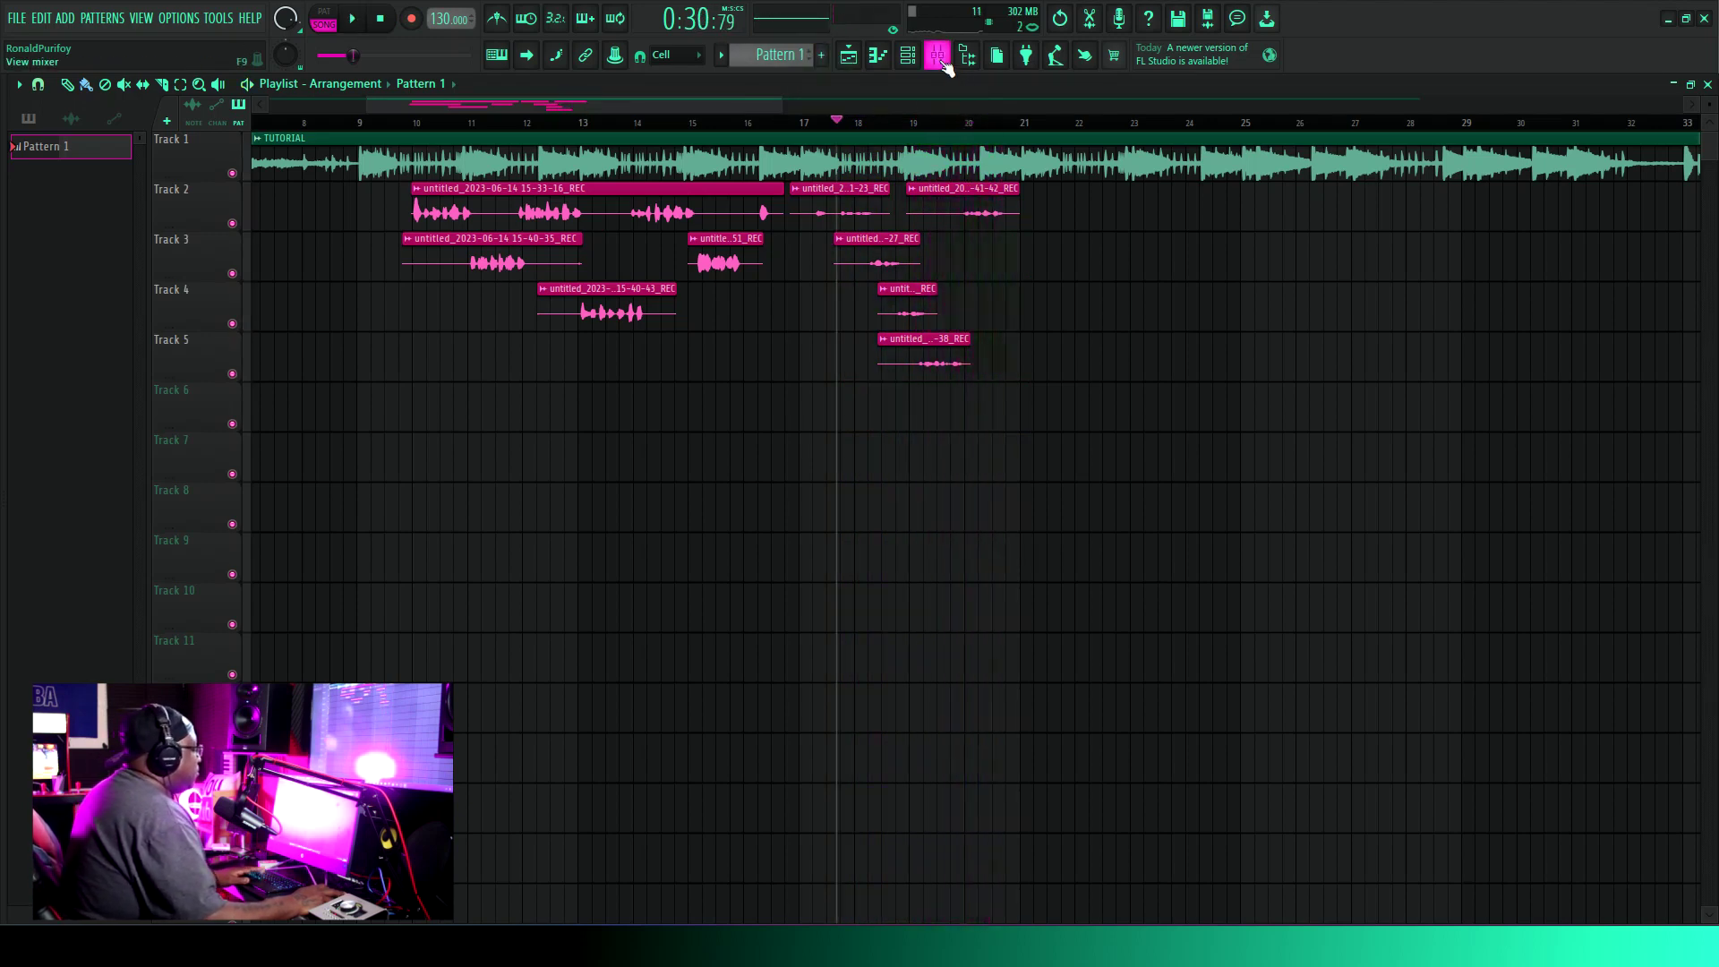
# Compare the VOCALS and REC mixer tracks and view the REC track's available audio input sources.
pyautogui.click(938, 57)
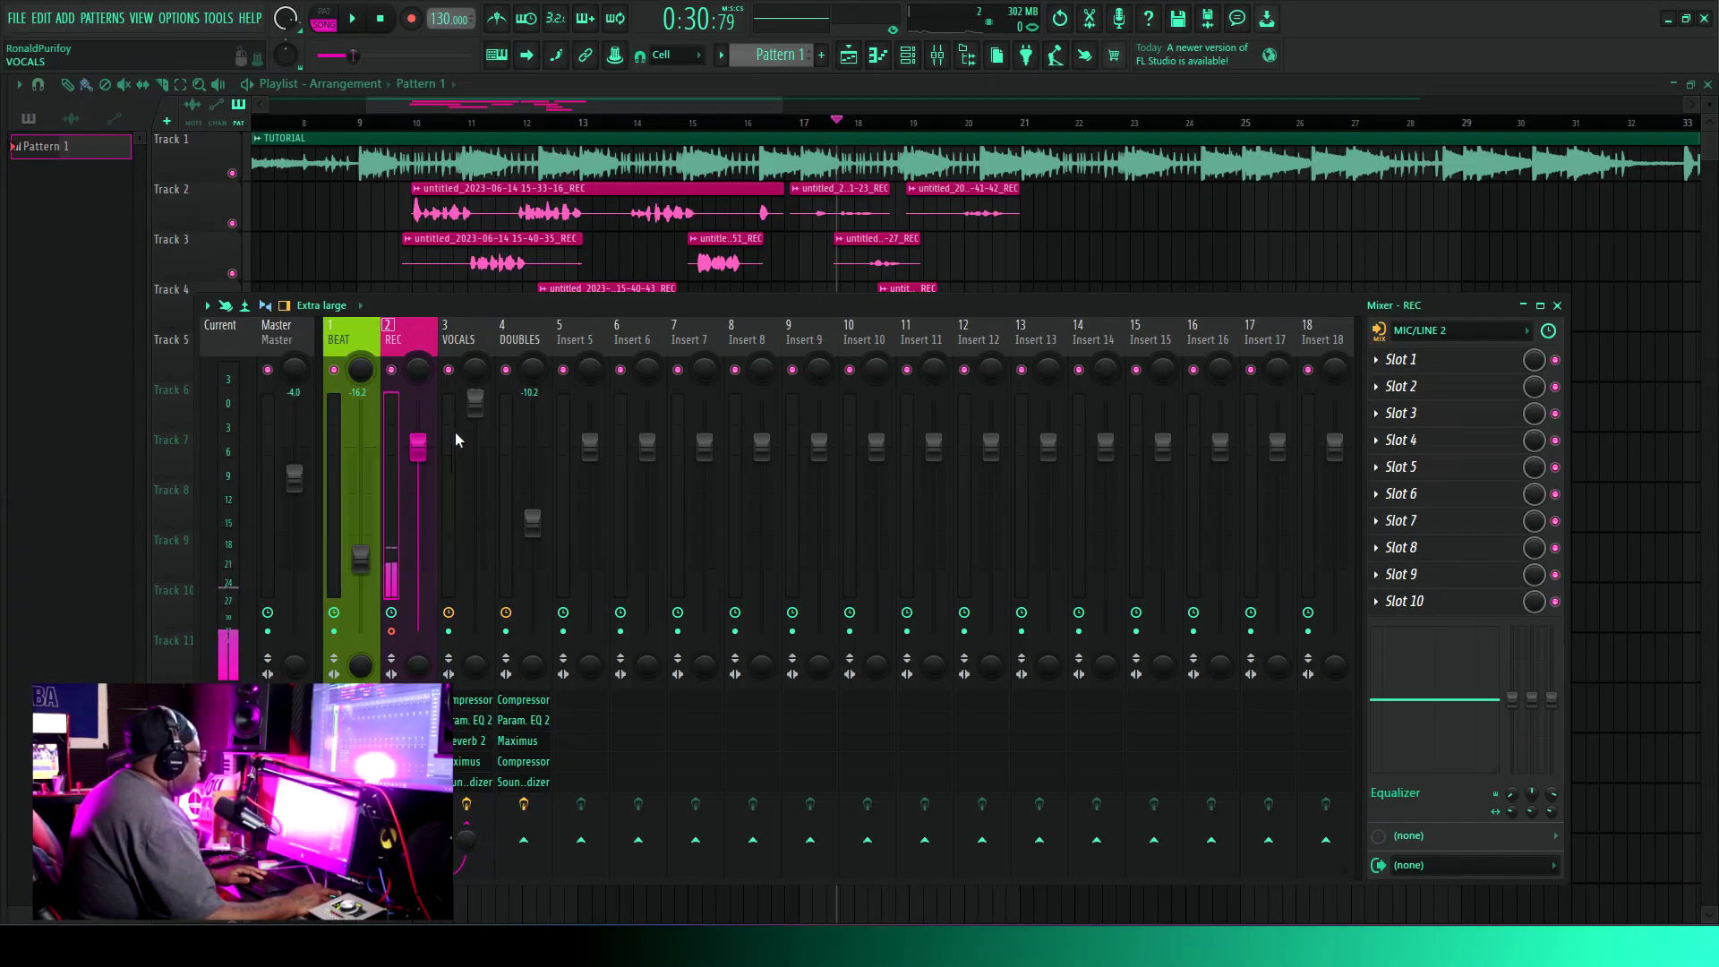
pyautogui.click(455, 437)
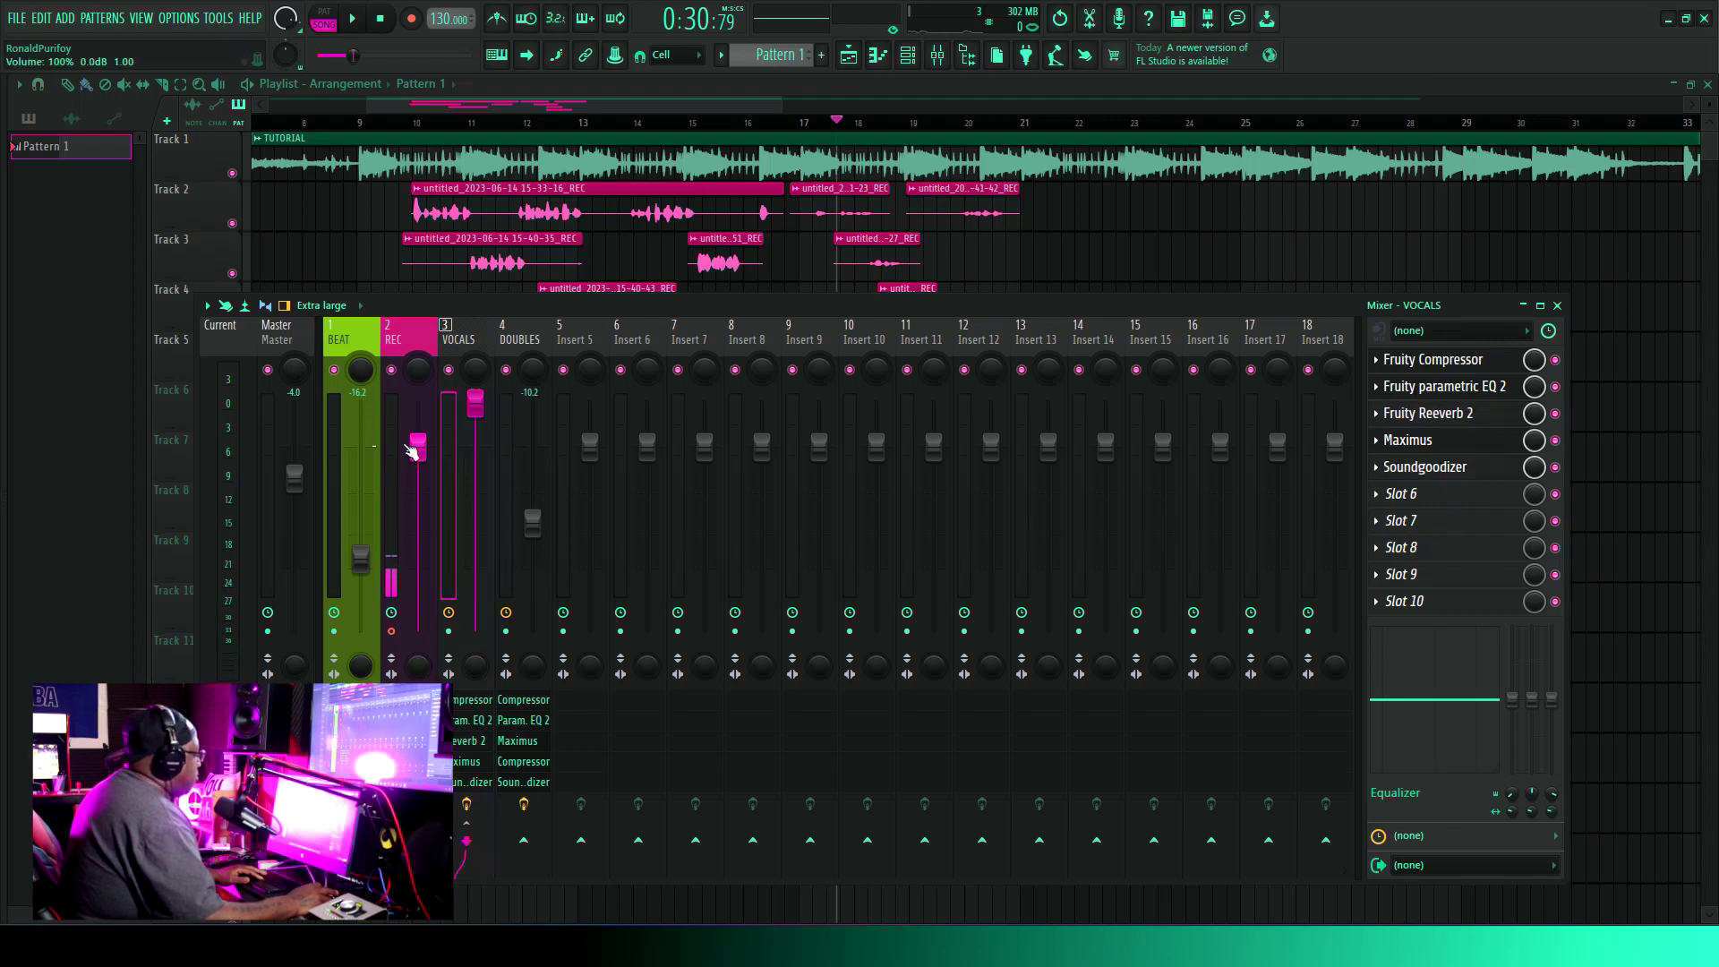
pyautogui.click(384, 415)
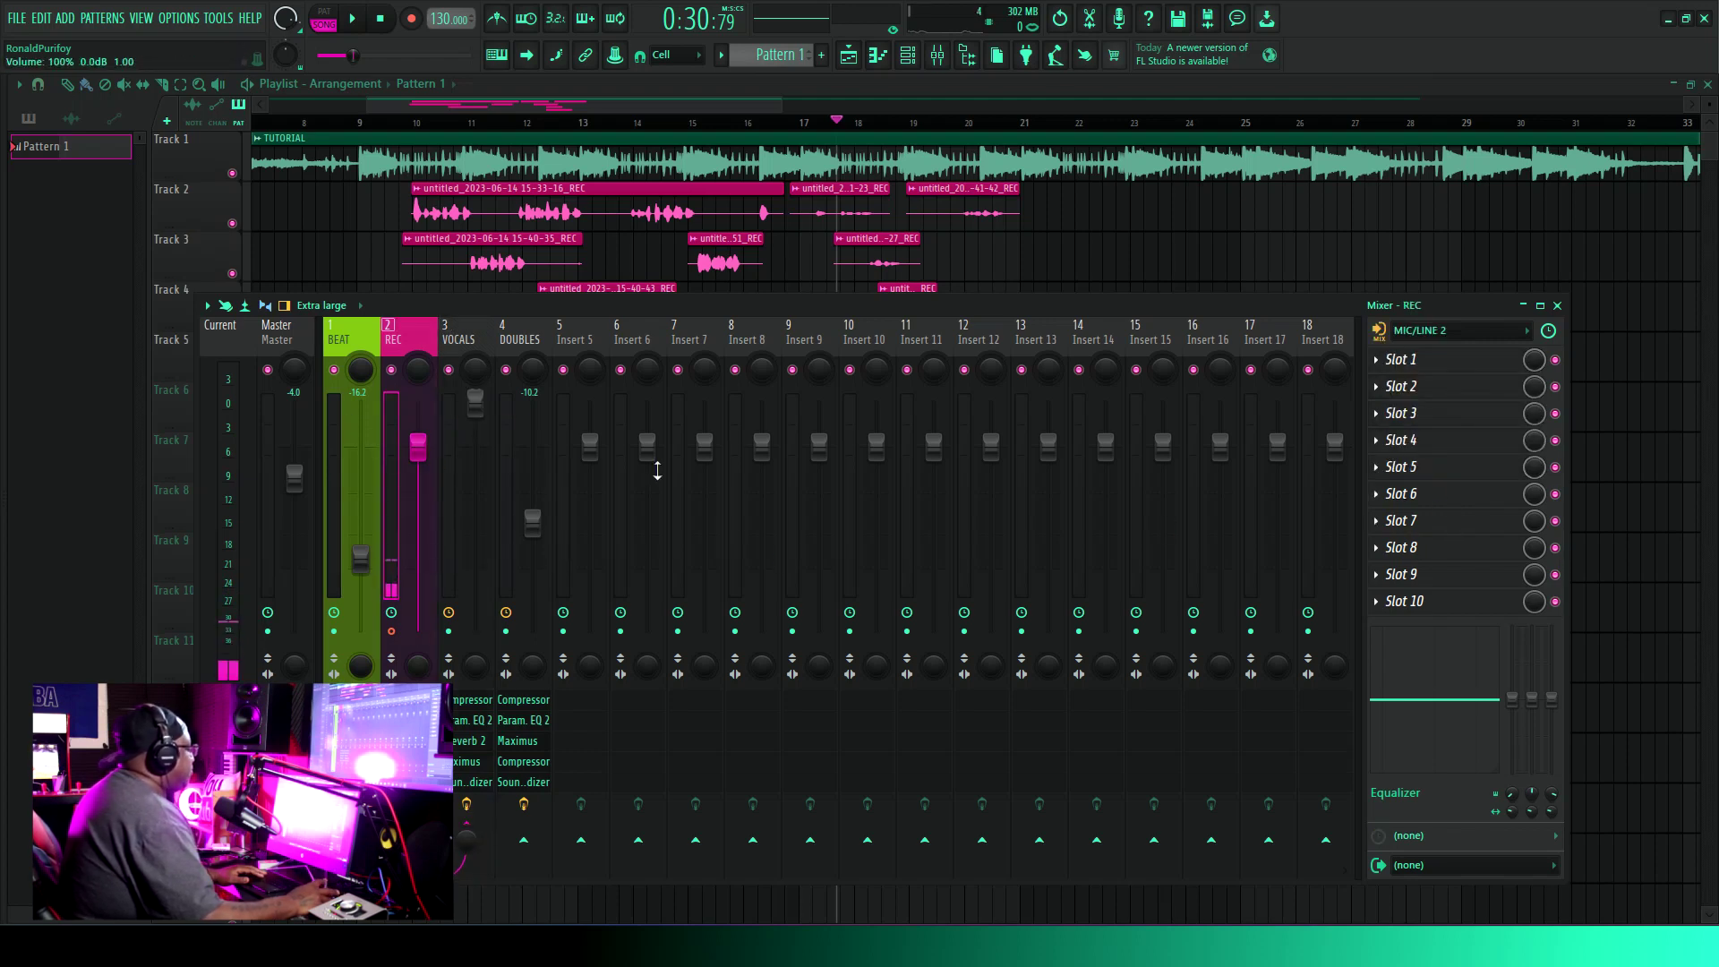
pyautogui.click(1465, 333)
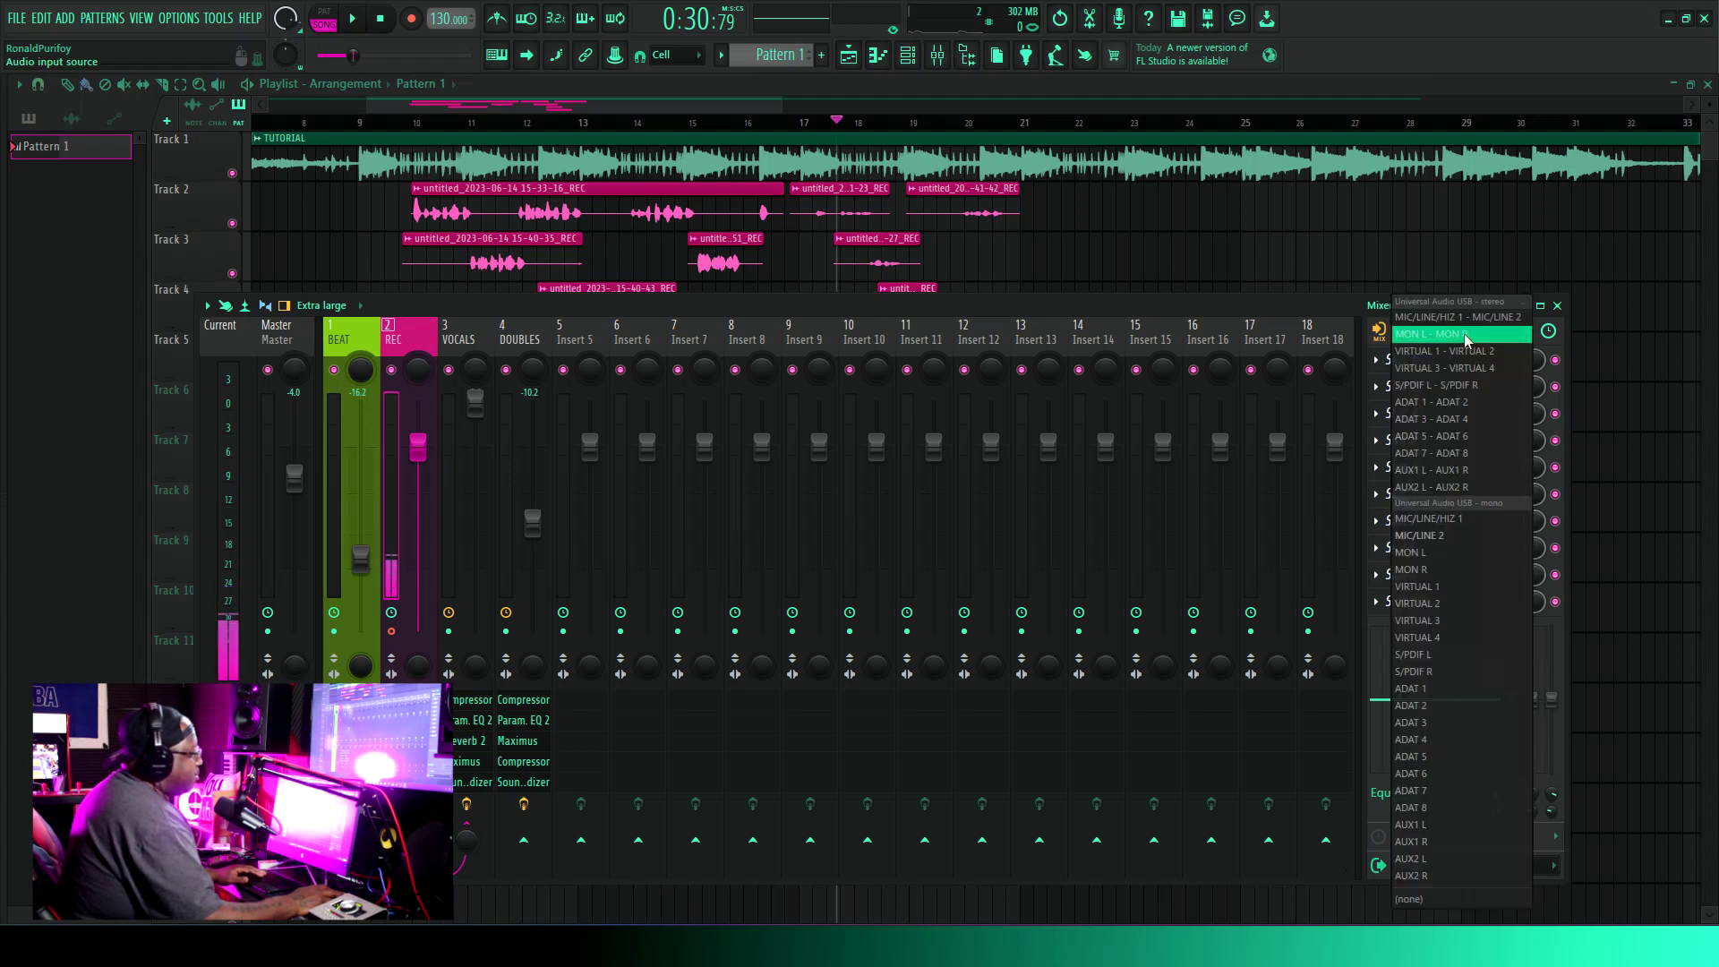
pyautogui.click(1309, 305)
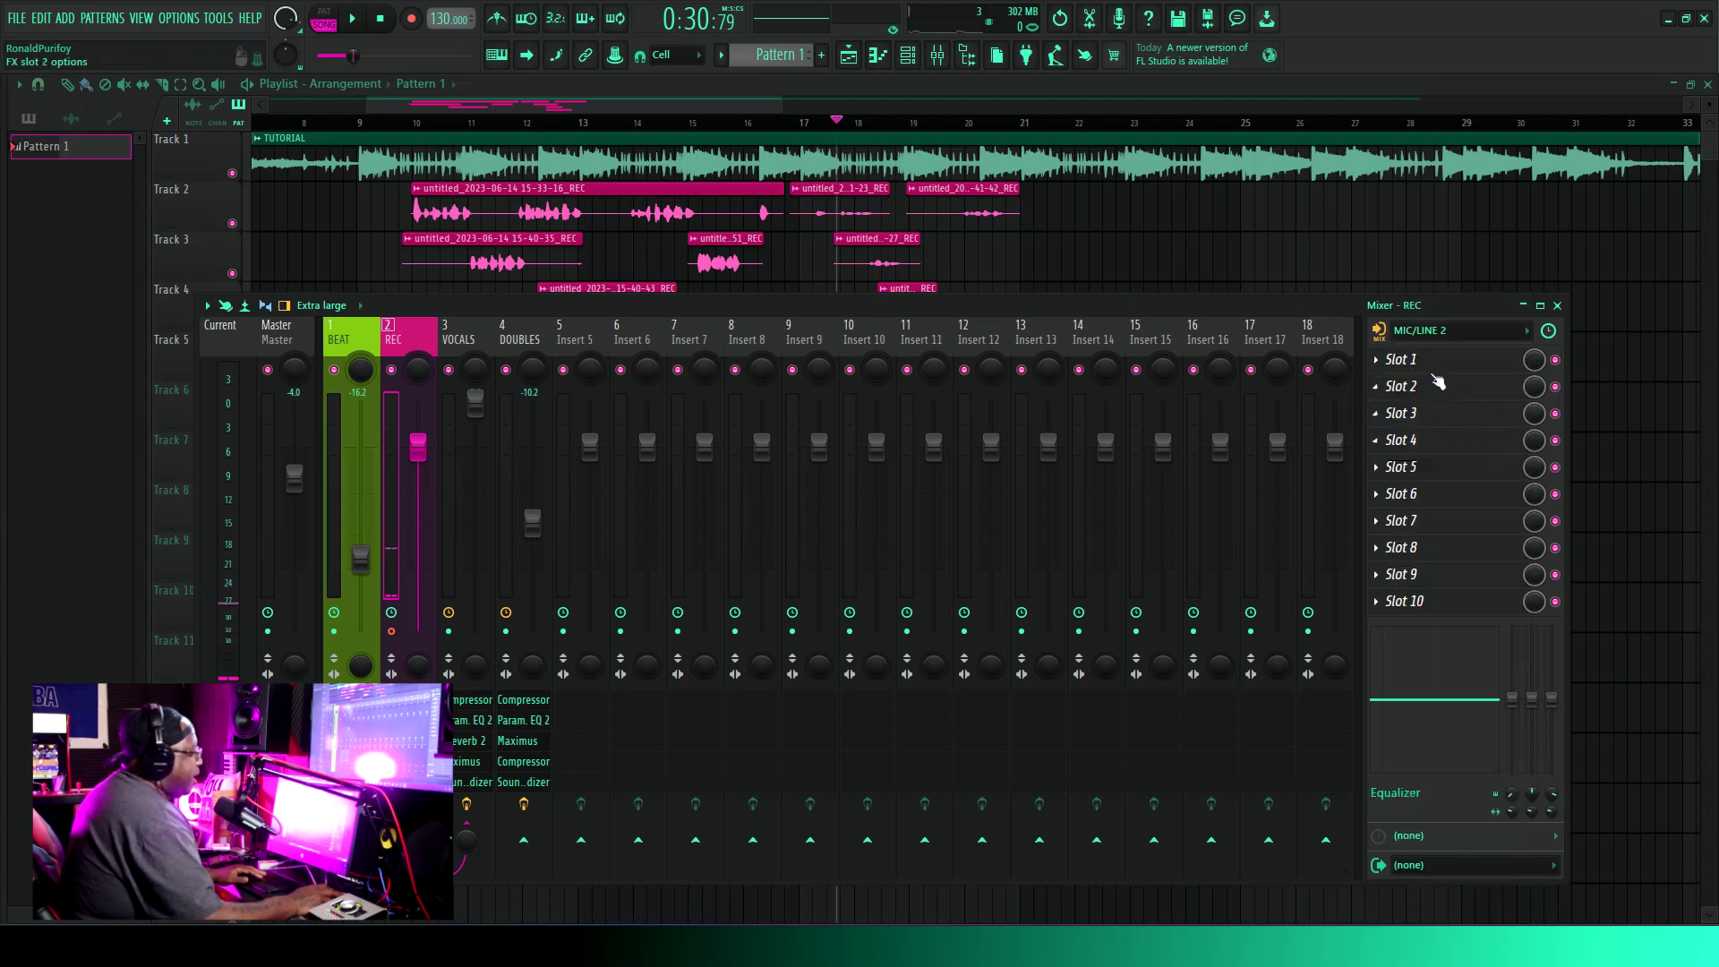
# Review the REC track's recording source options, including External and mixer input and Post effects.
pyautogui.click(1379, 331)
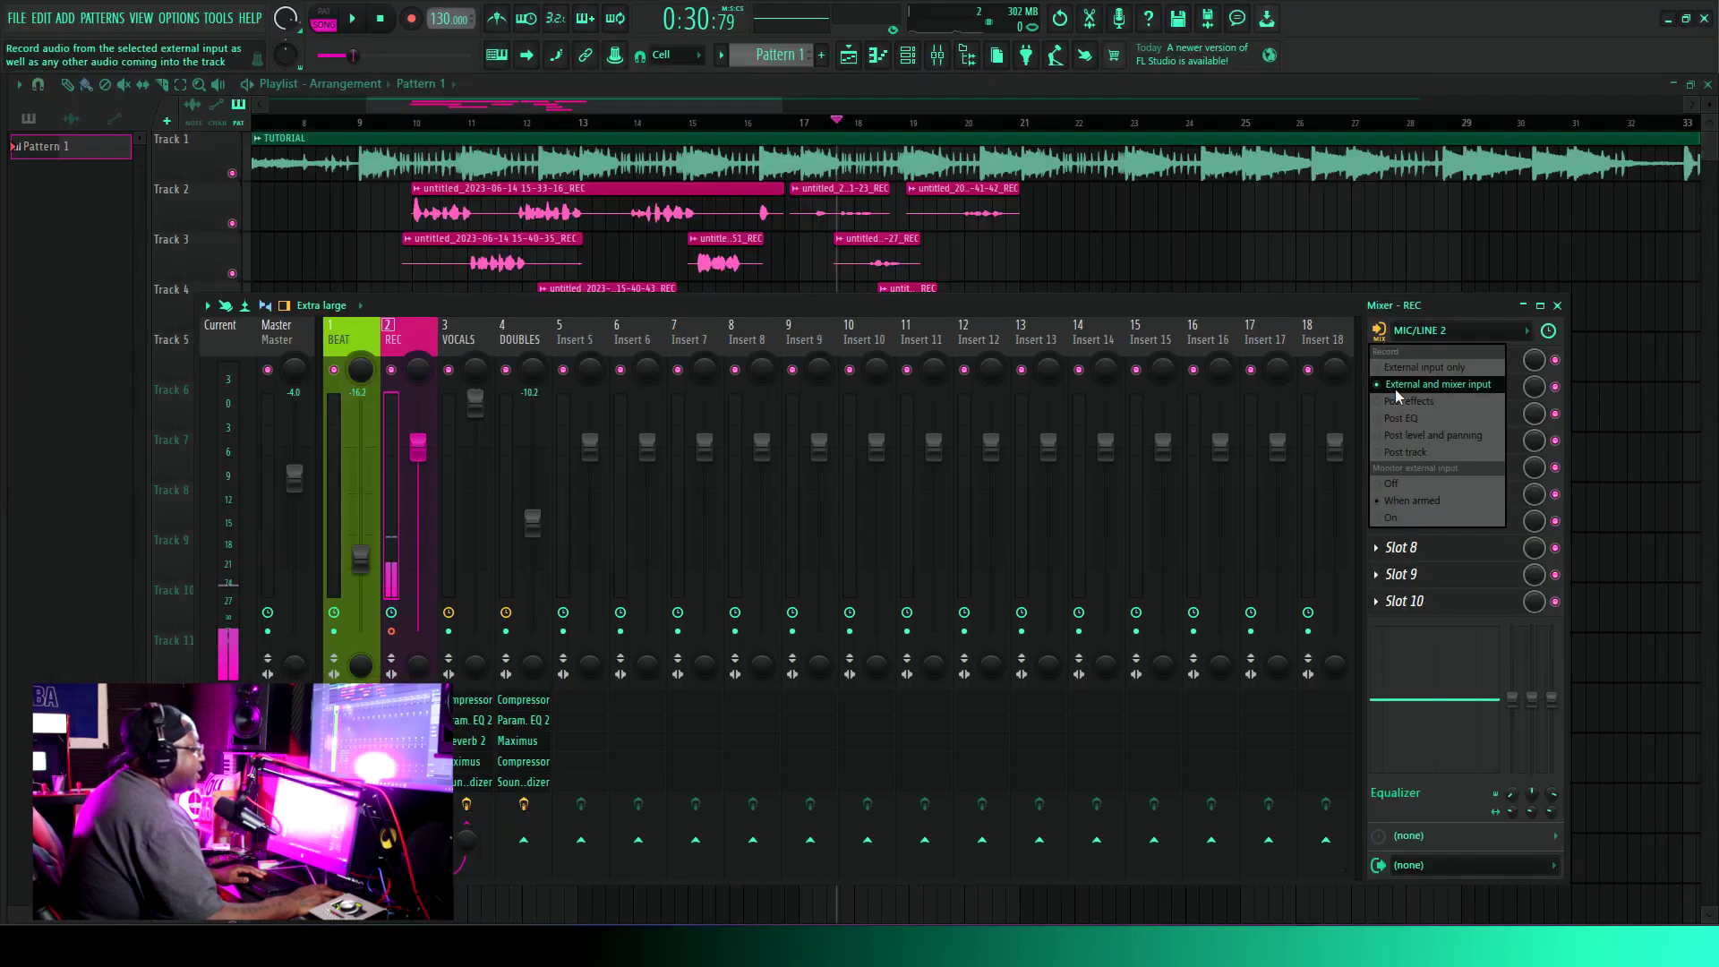
pyautogui.click(1180, 303)
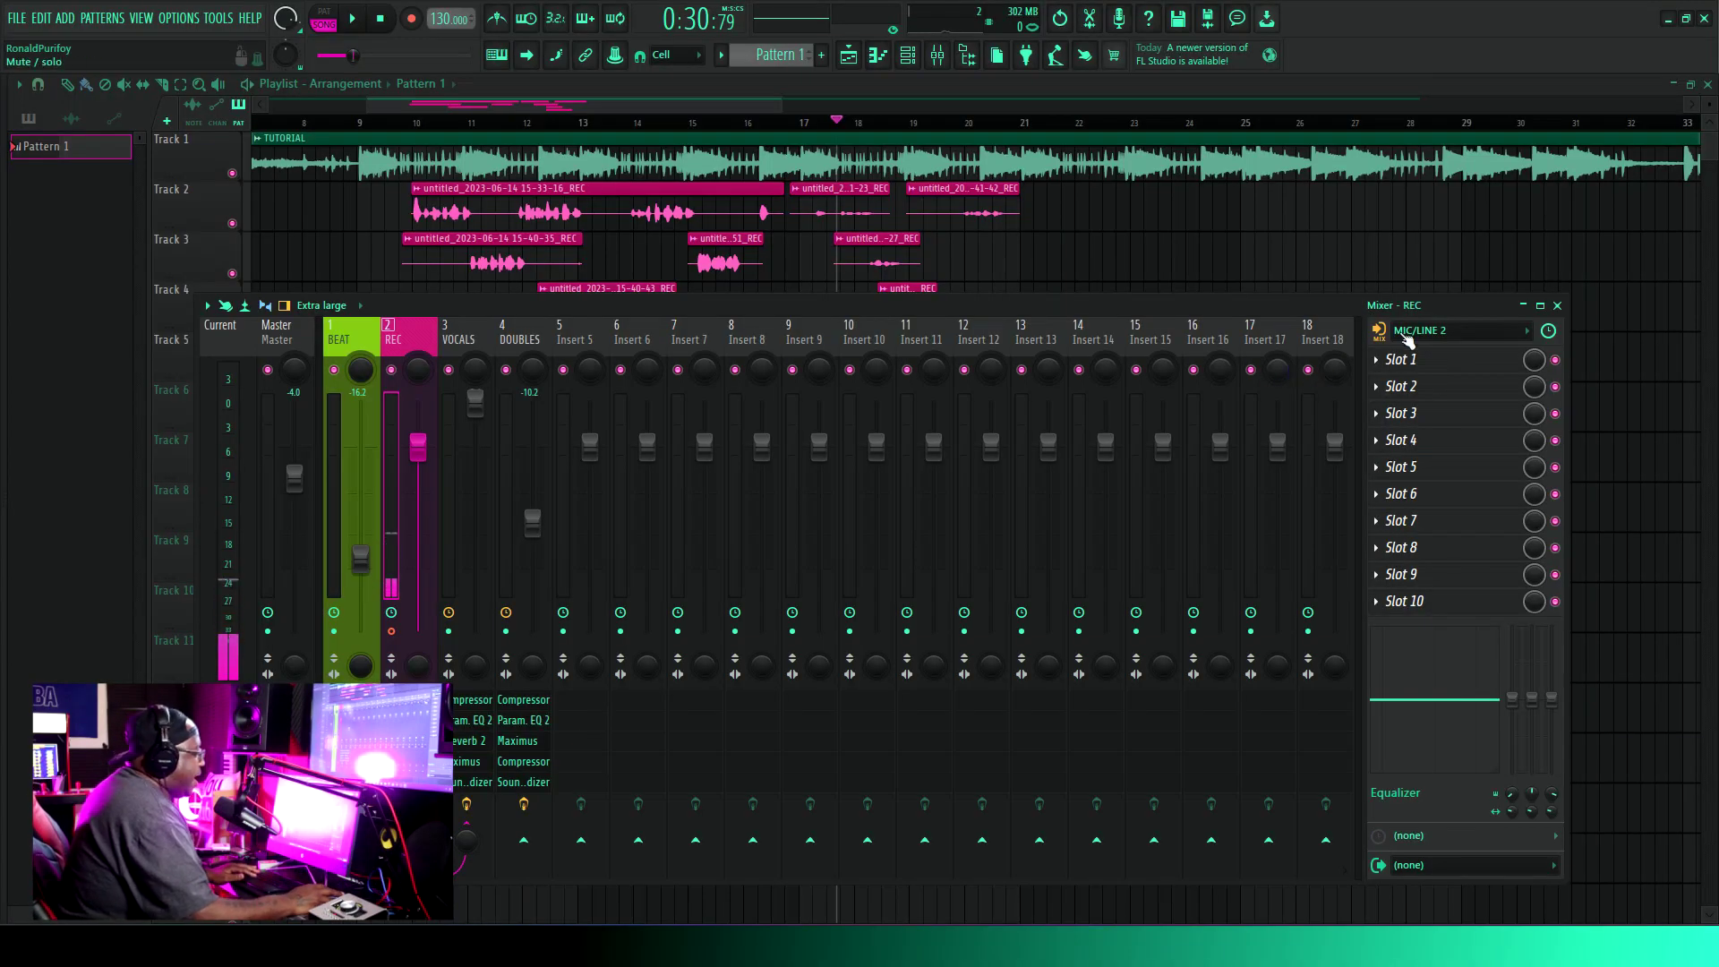
pyautogui.rightClick(1406, 336)
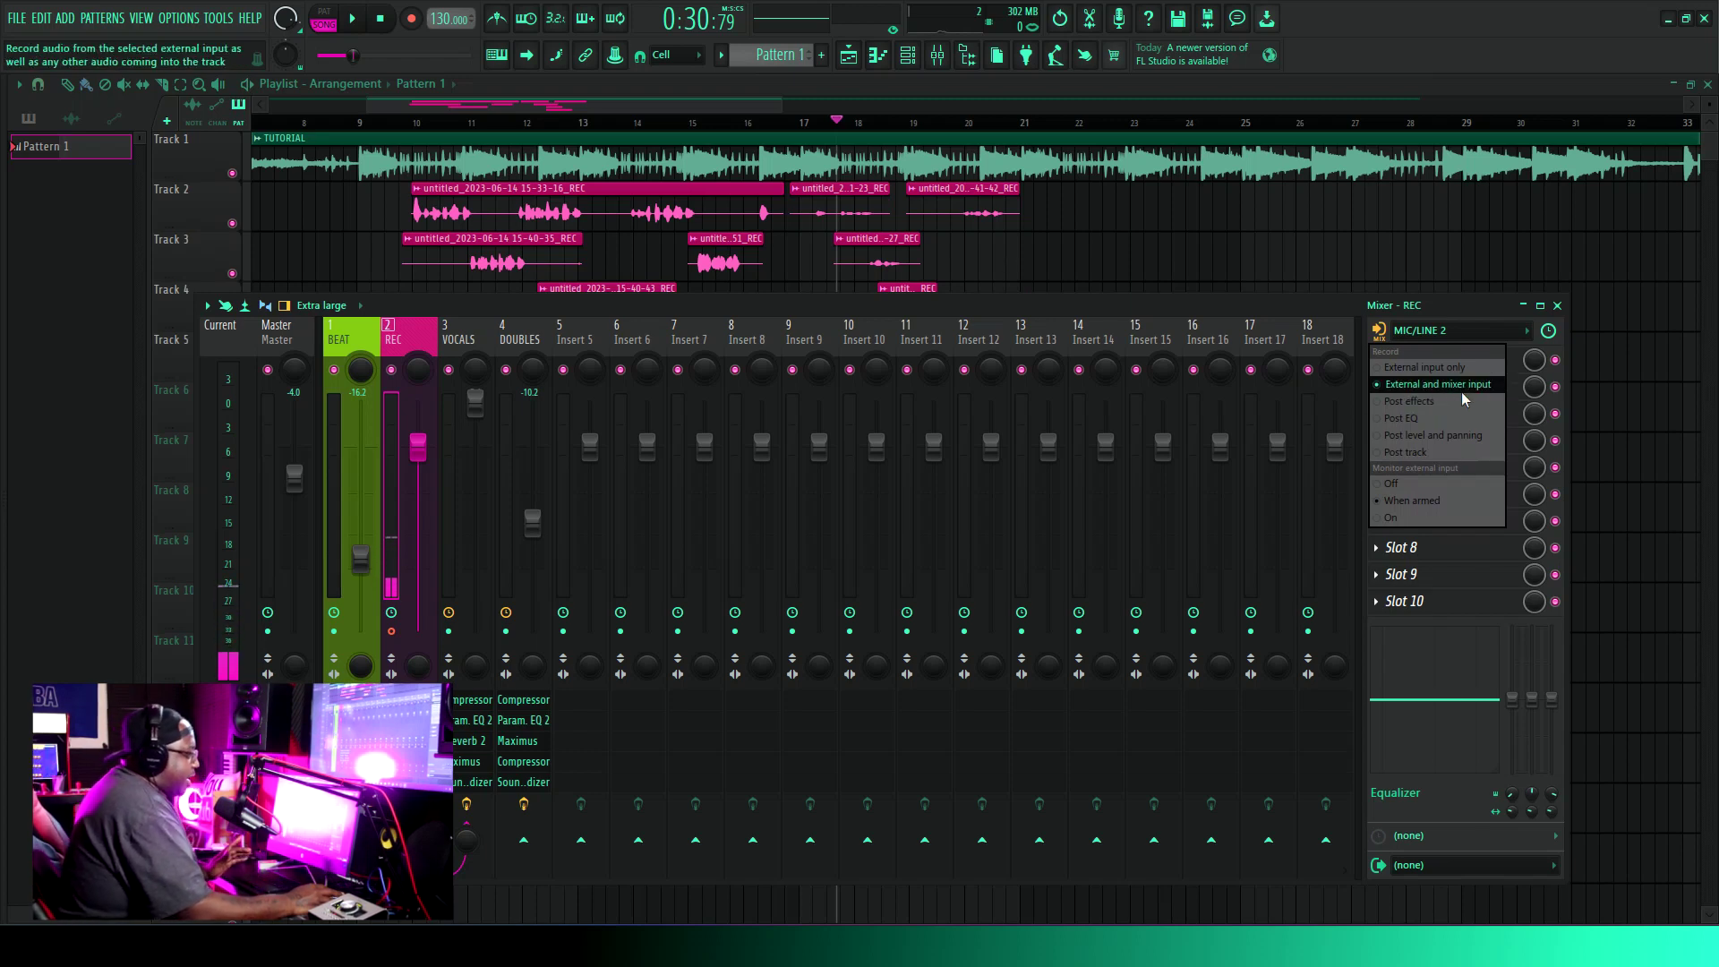
pyautogui.click(398, 416)
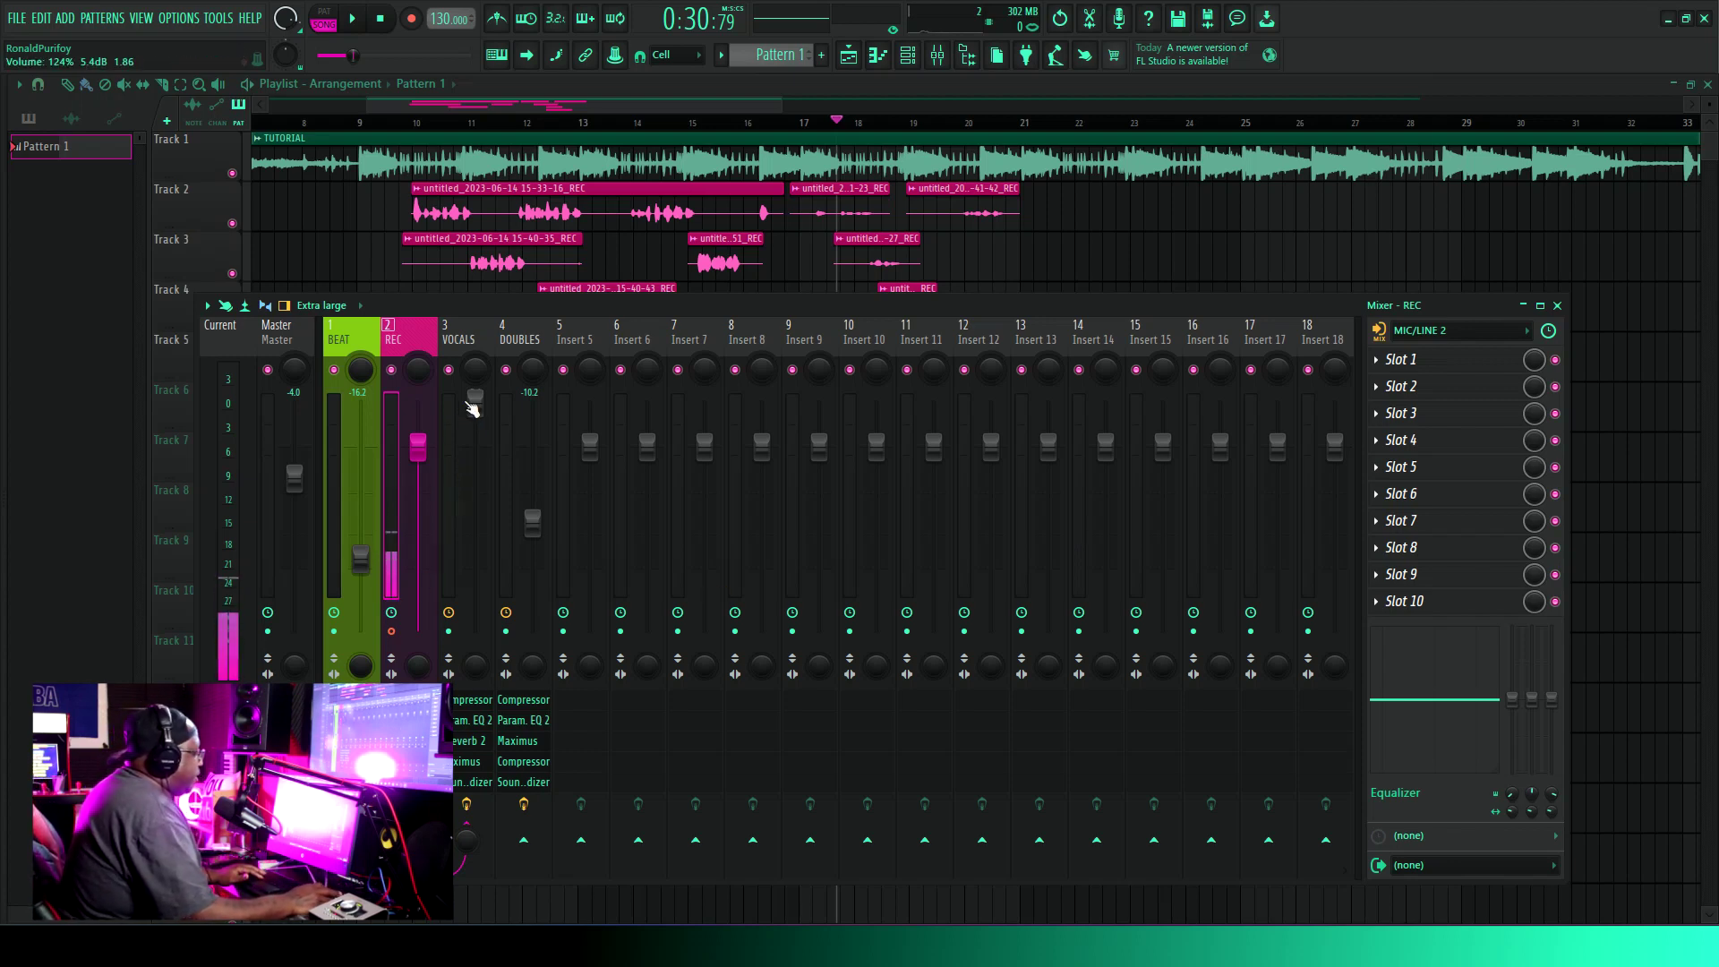
pyautogui.rightClick(1380, 347)
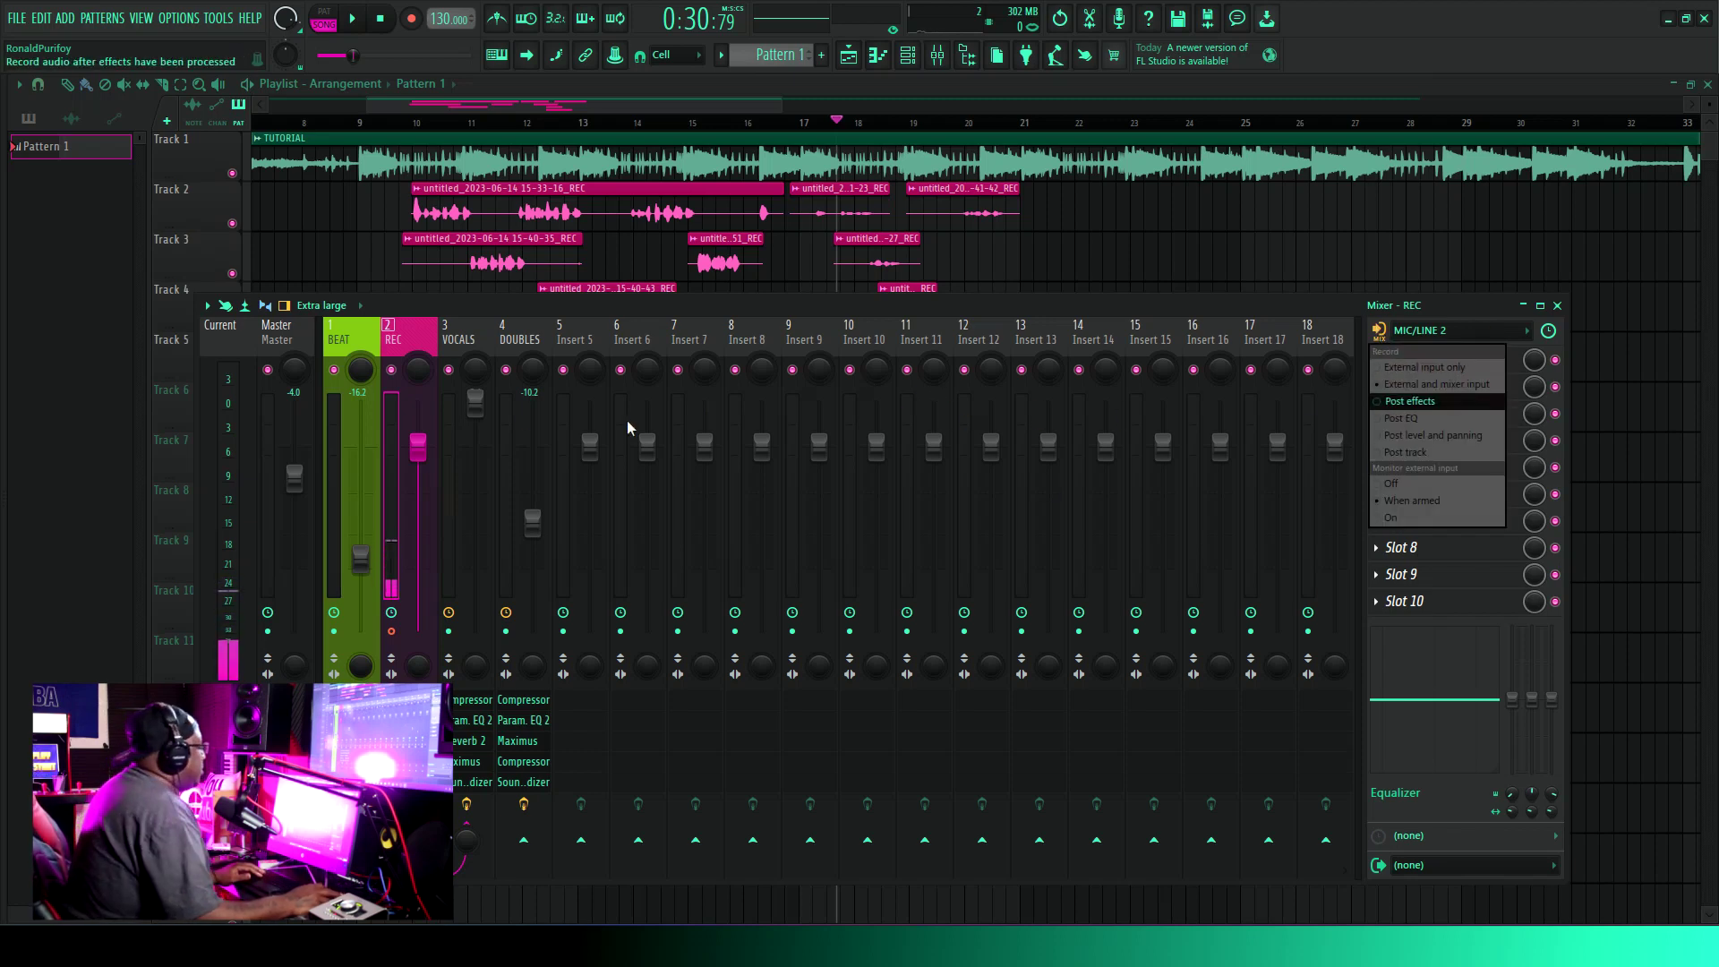
pyautogui.click(389, 407)
# Arm recording and record a new short vocal line on Track 2, starting just after bar 22.
pyautogui.press('F9')
pyautogui.moveTo(797, 103); pyautogui.dragTo(879, 152)
pyautogui.click(919, 155)
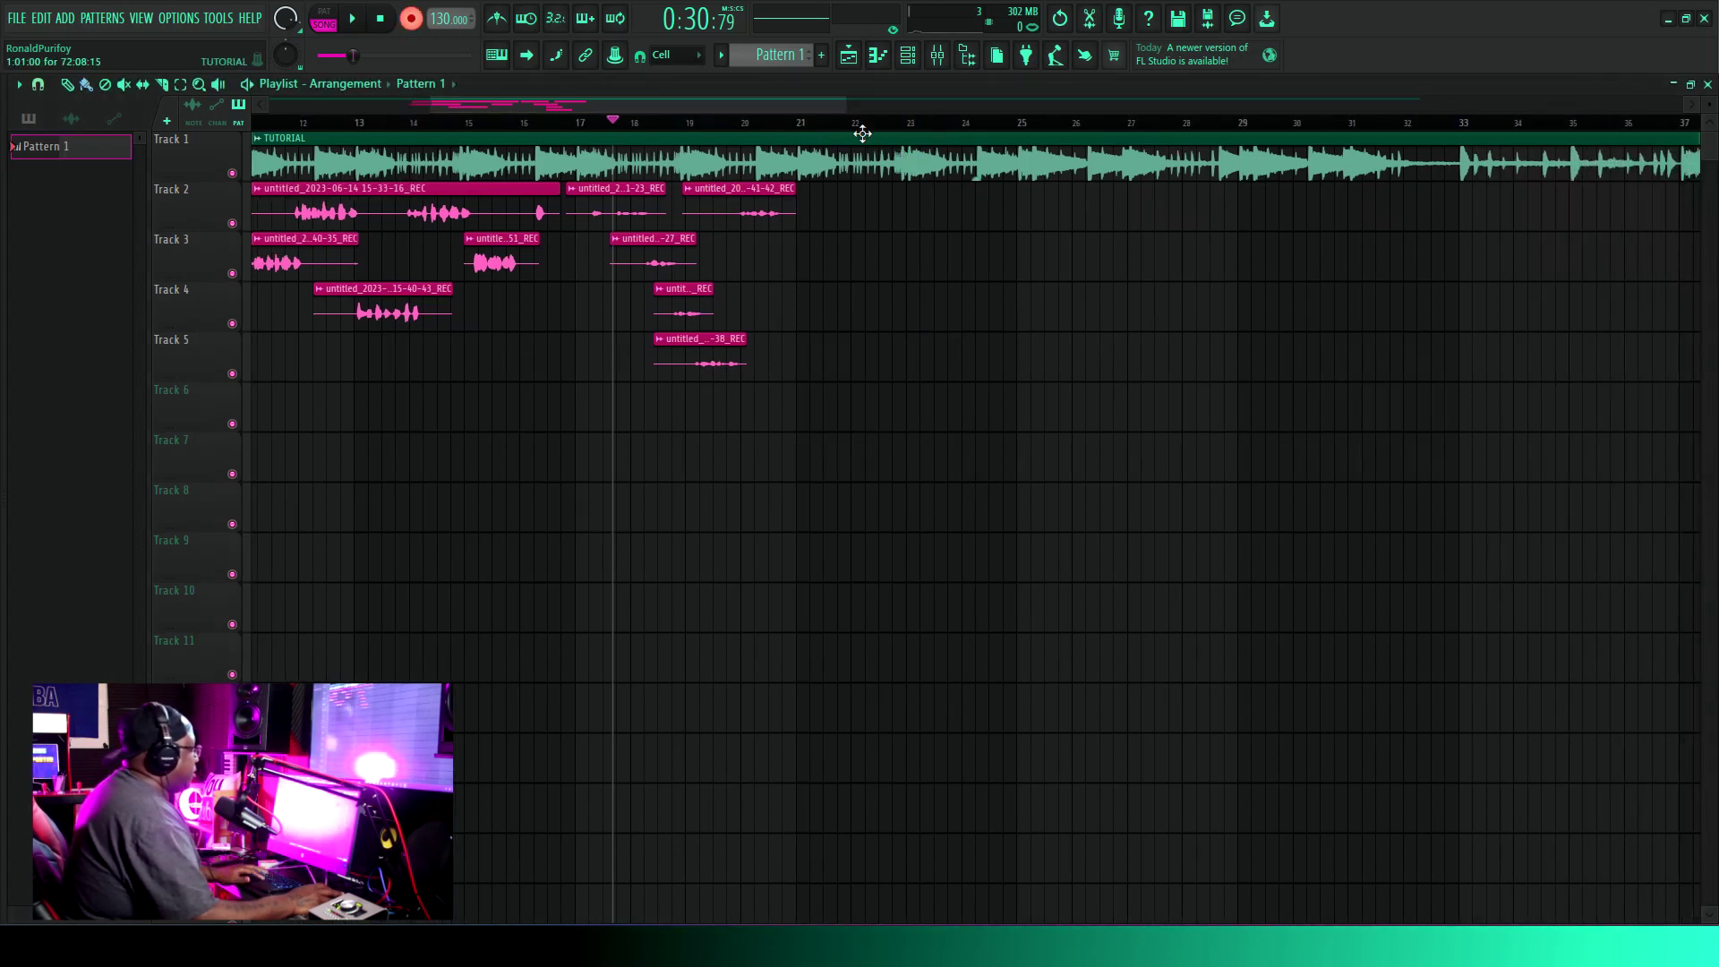
pyautogui.click(863, 123)
pyautogui.press('space')
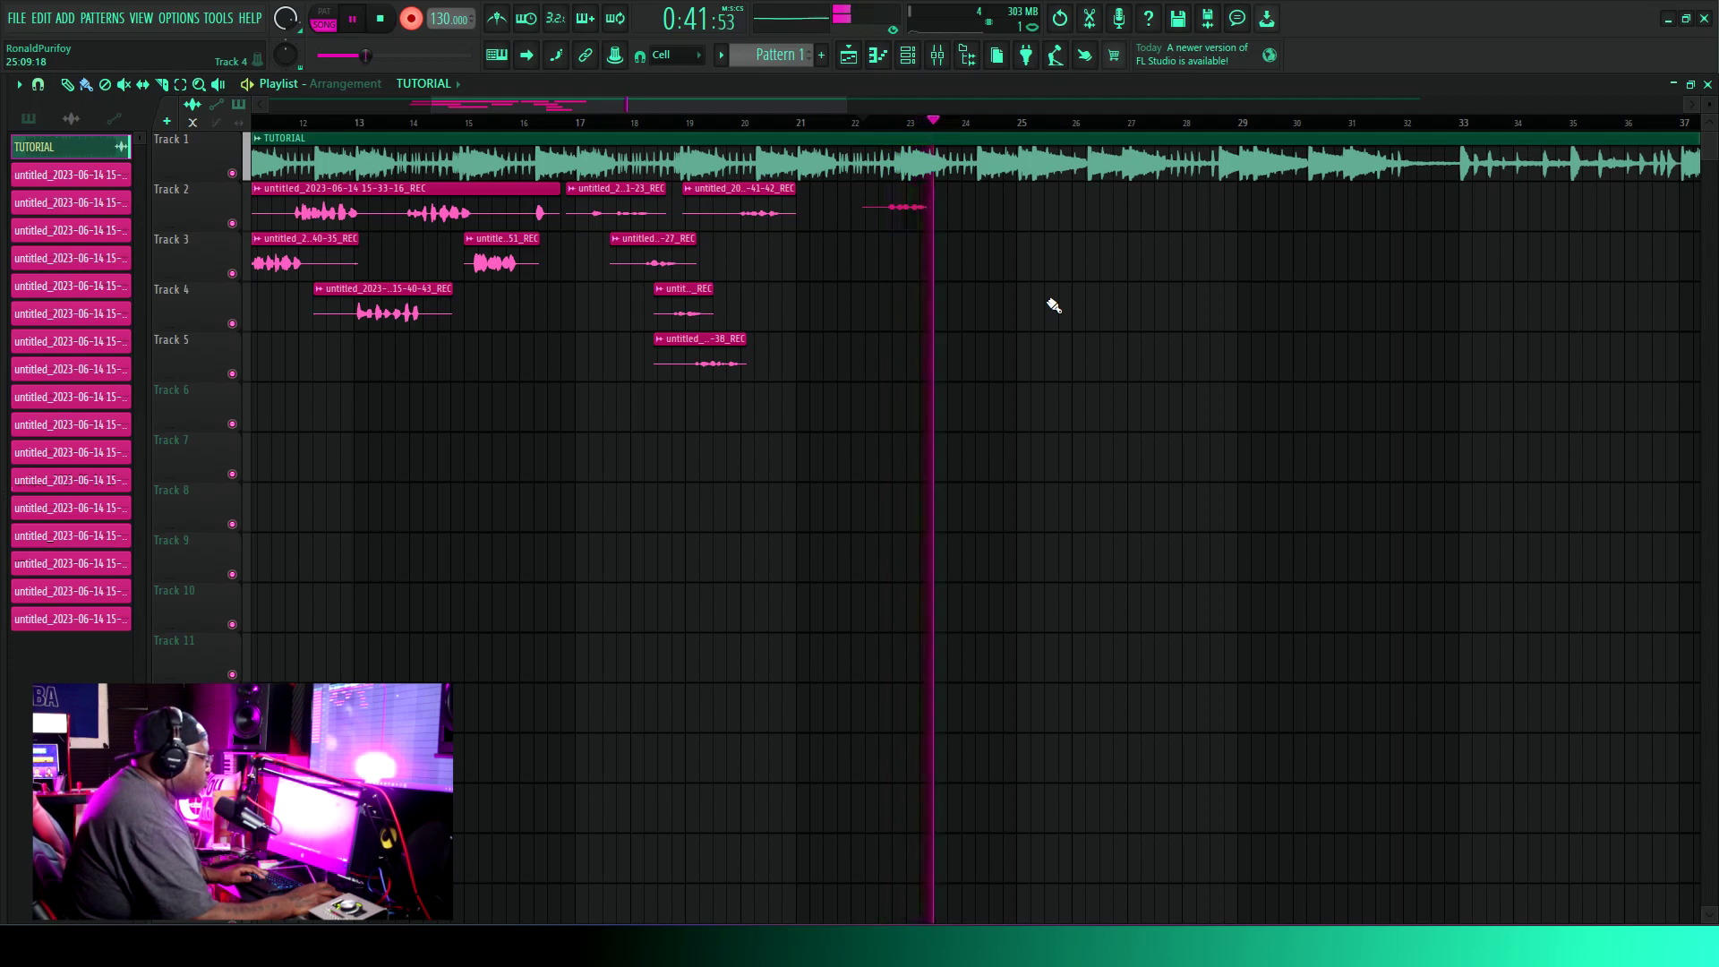
pyautogui.press('space')
# Record the following overlapping vocal line on Track 3, starting just before bar 23.
pyautogui.click(905, 125)
pyautogui.press('space')
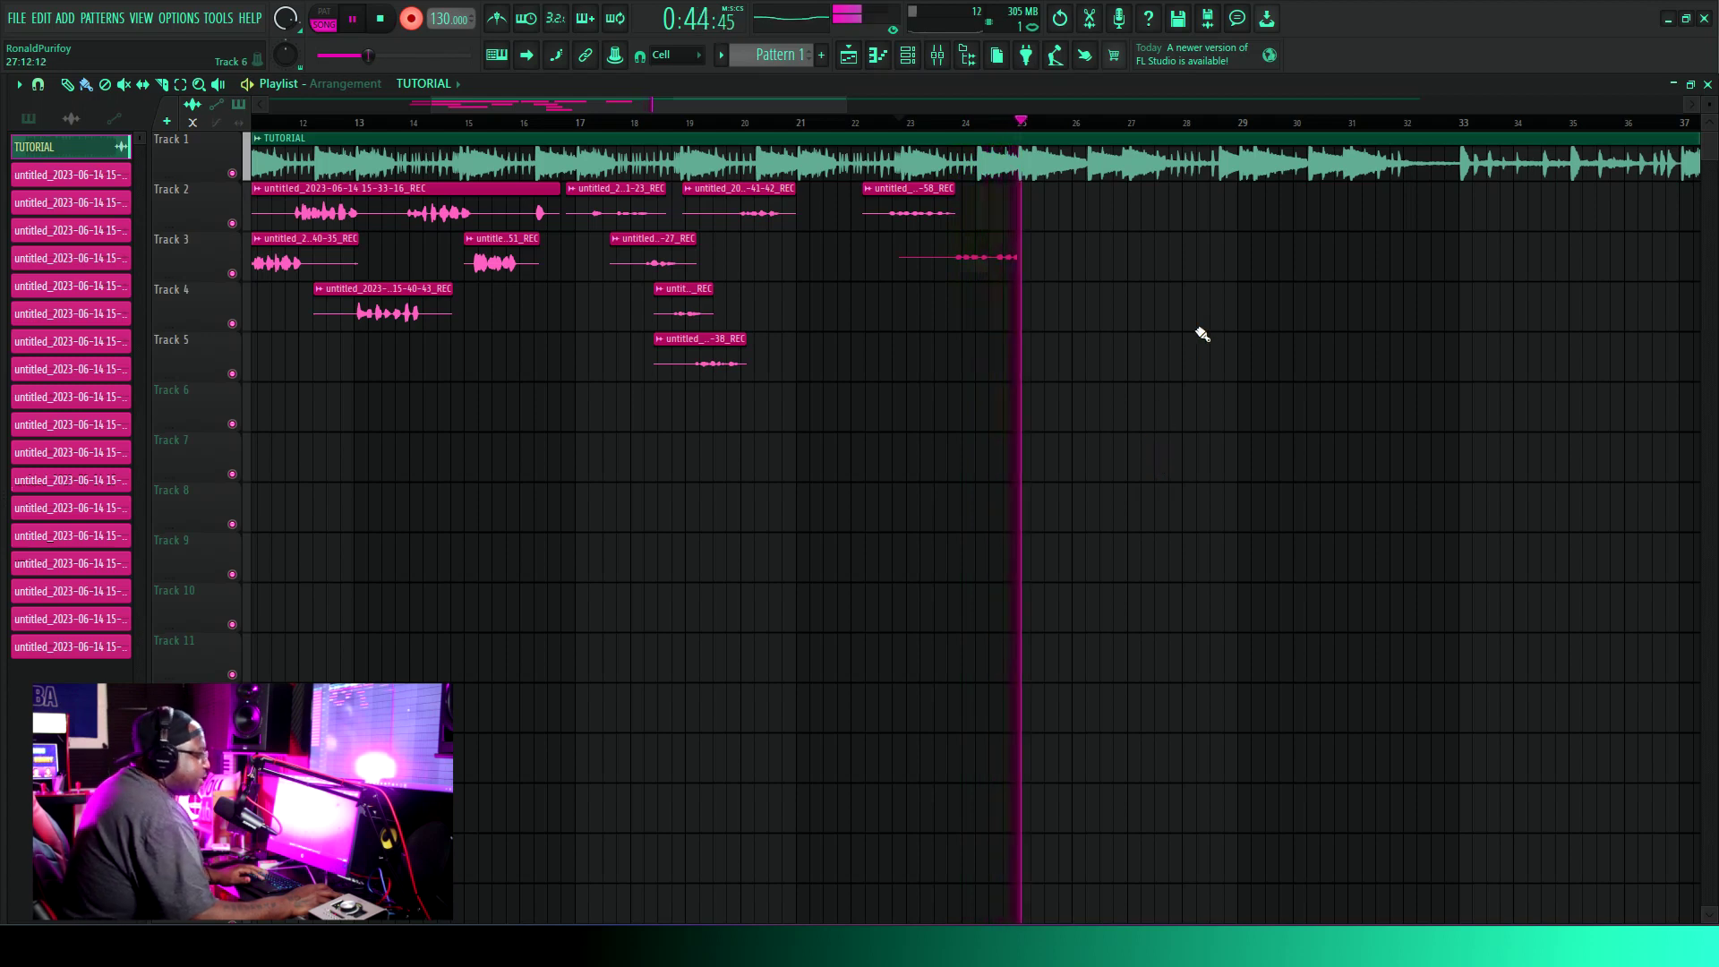
pyautogui.press('space')
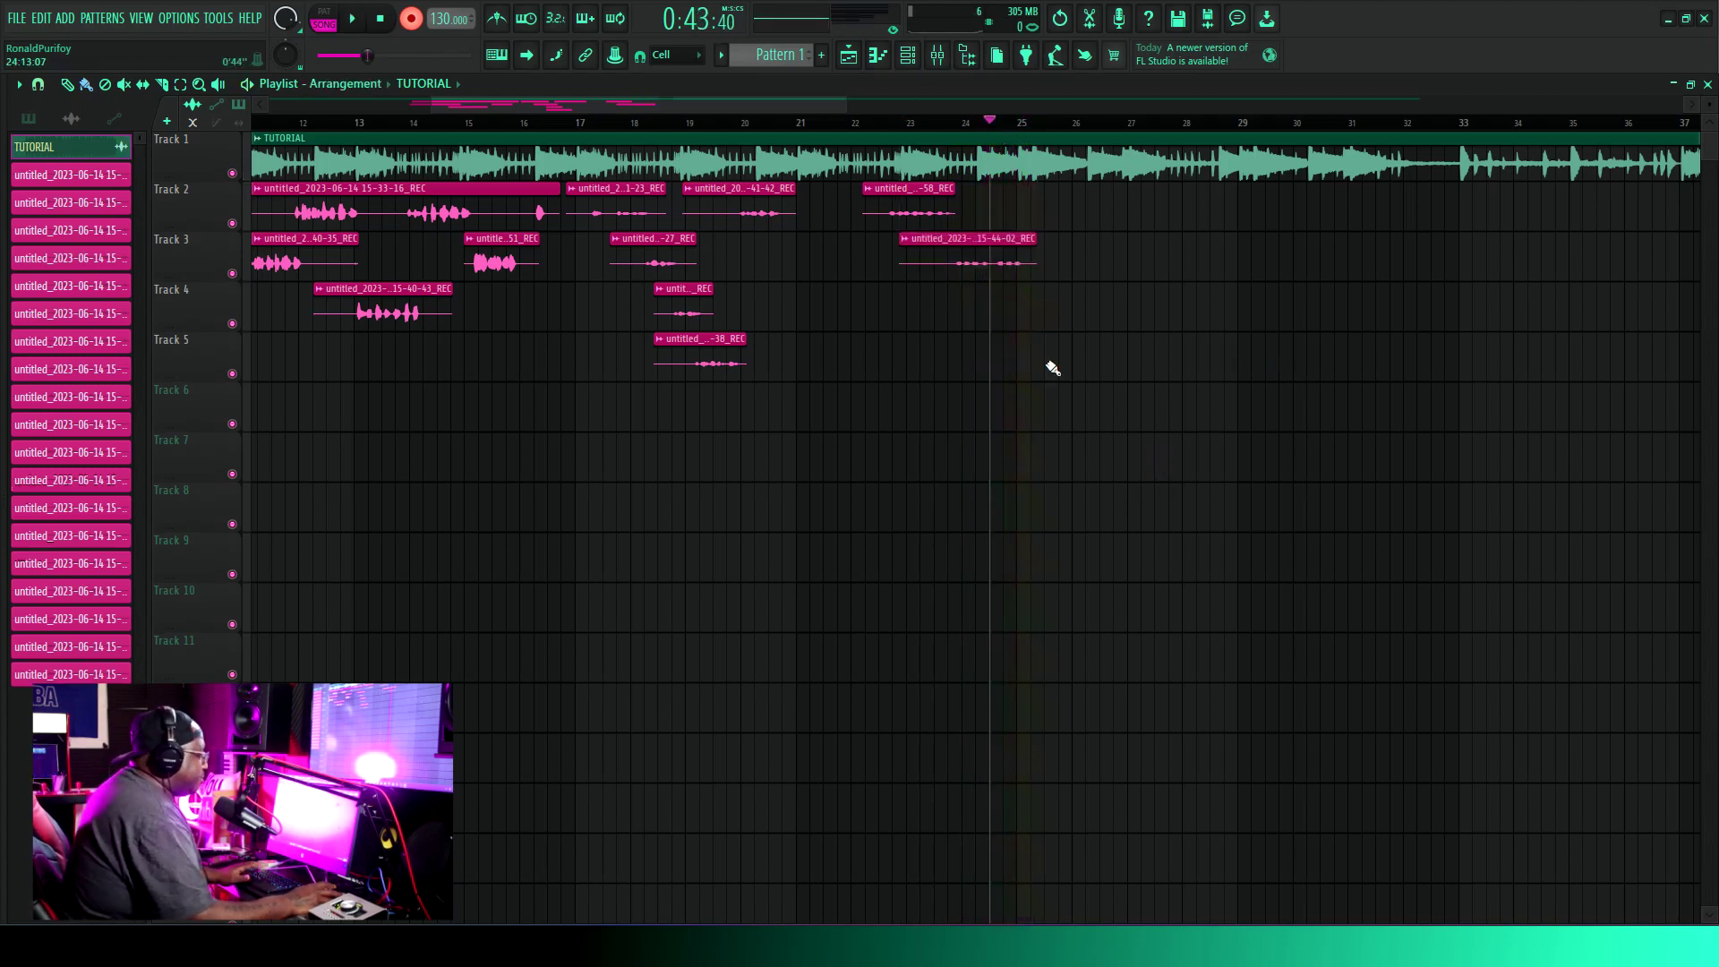
# Record further overlapping vocal lines on Track 2 from about bar 24.5 and on Track 4 from bar 25.
pyautogui.press('space')
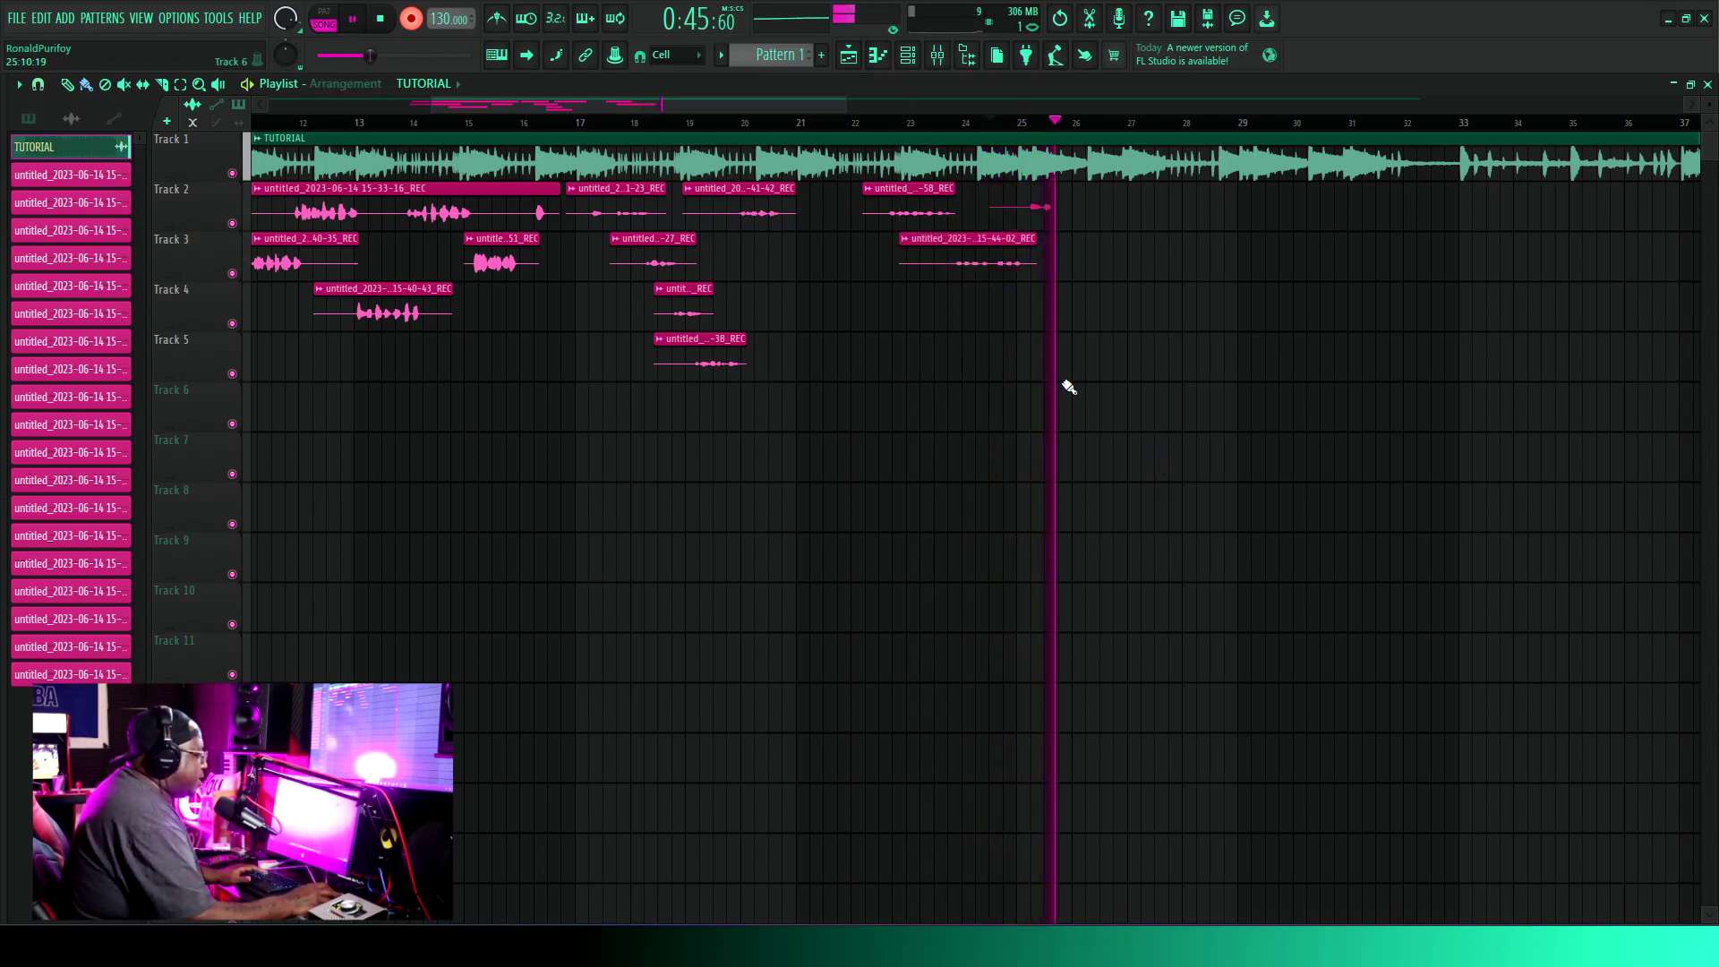
pyautogui.press('space')
pyautogui.press('space')
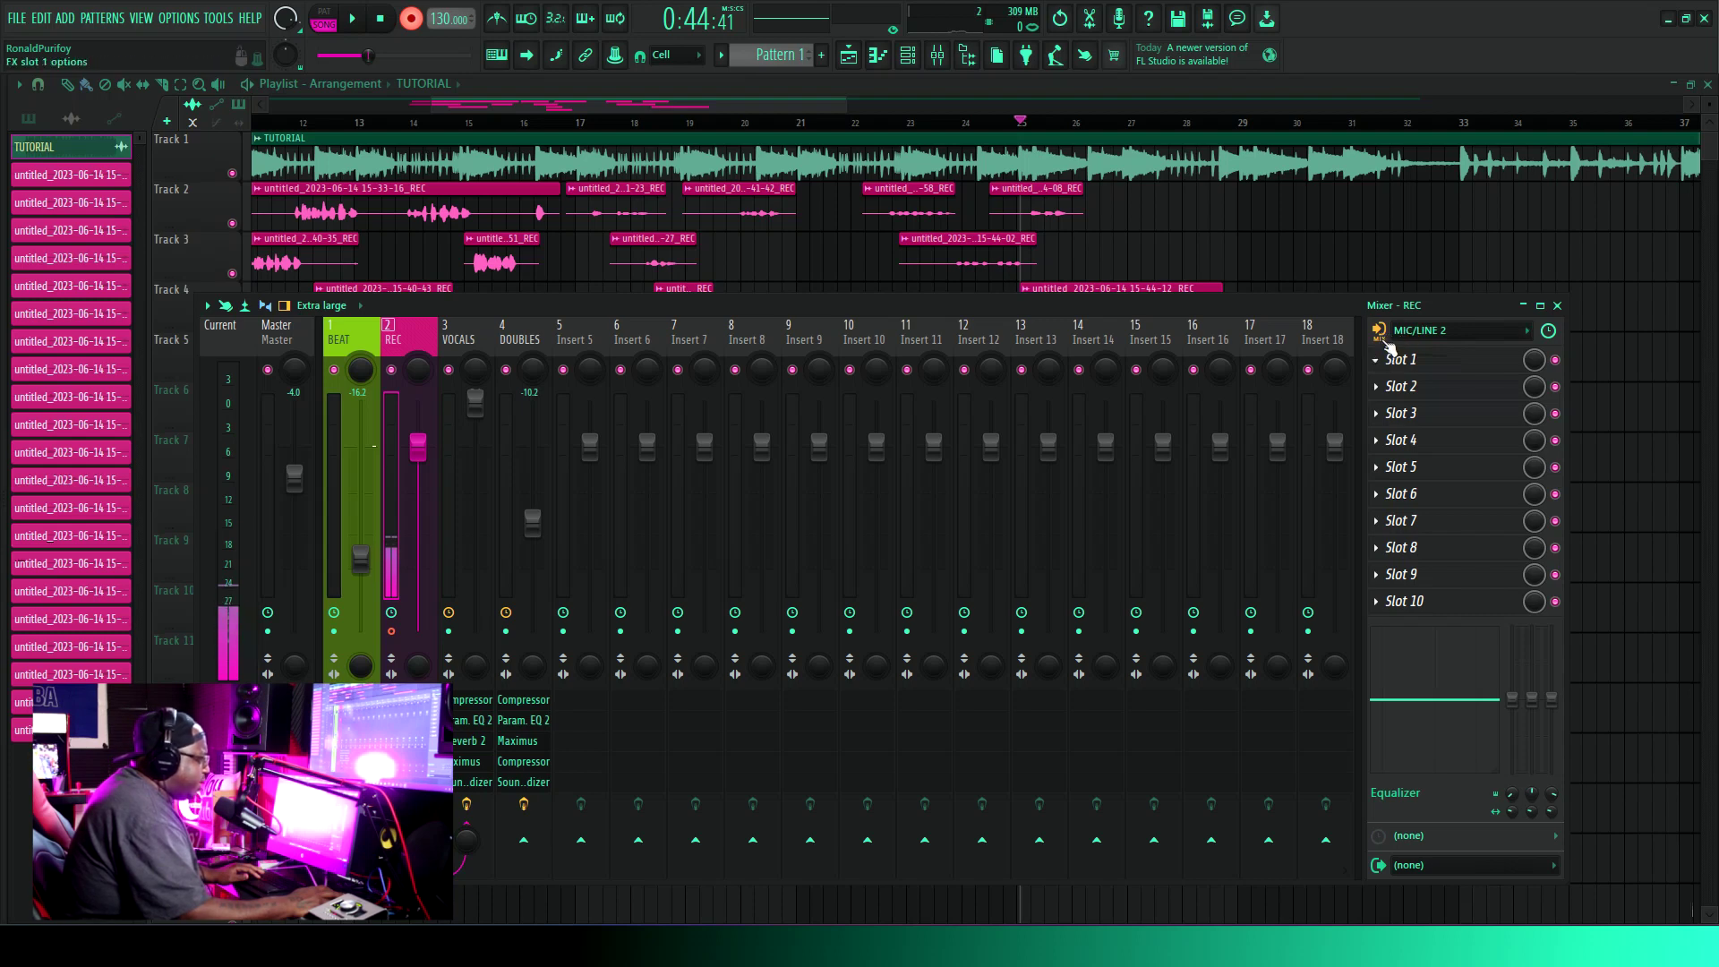
# Select External and mixer input as the REC mixer track's recording source.
pyautogui.click(1379, 338)
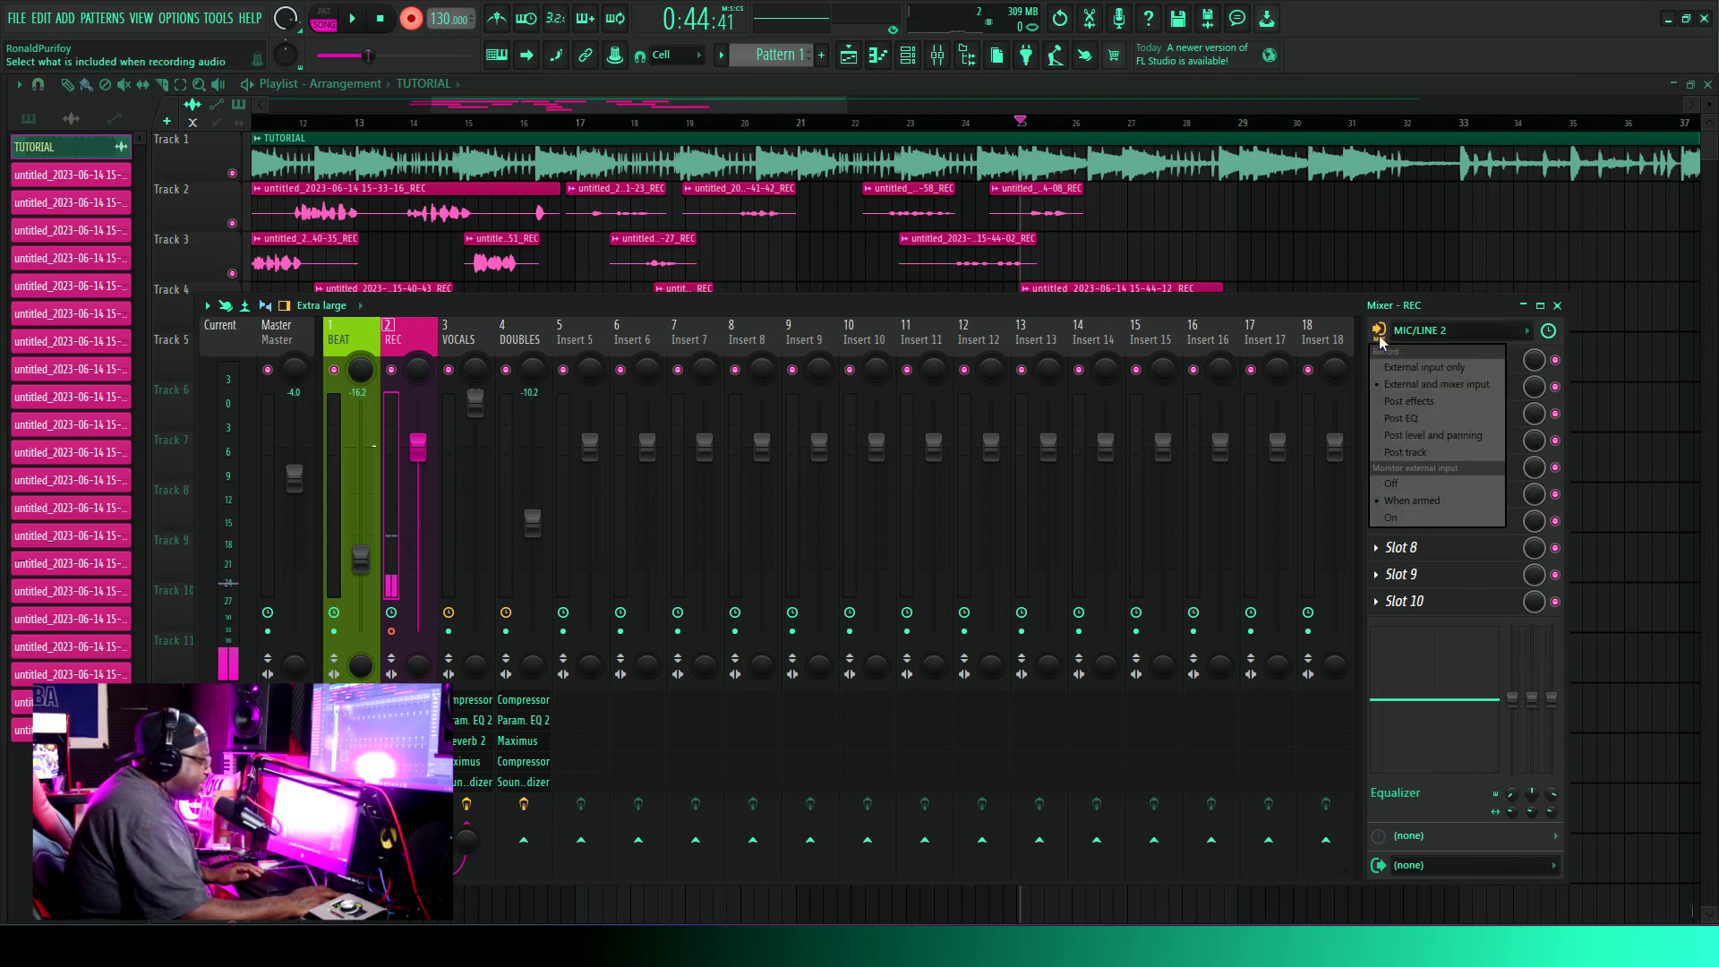
pyautogui.click(1409, 385)
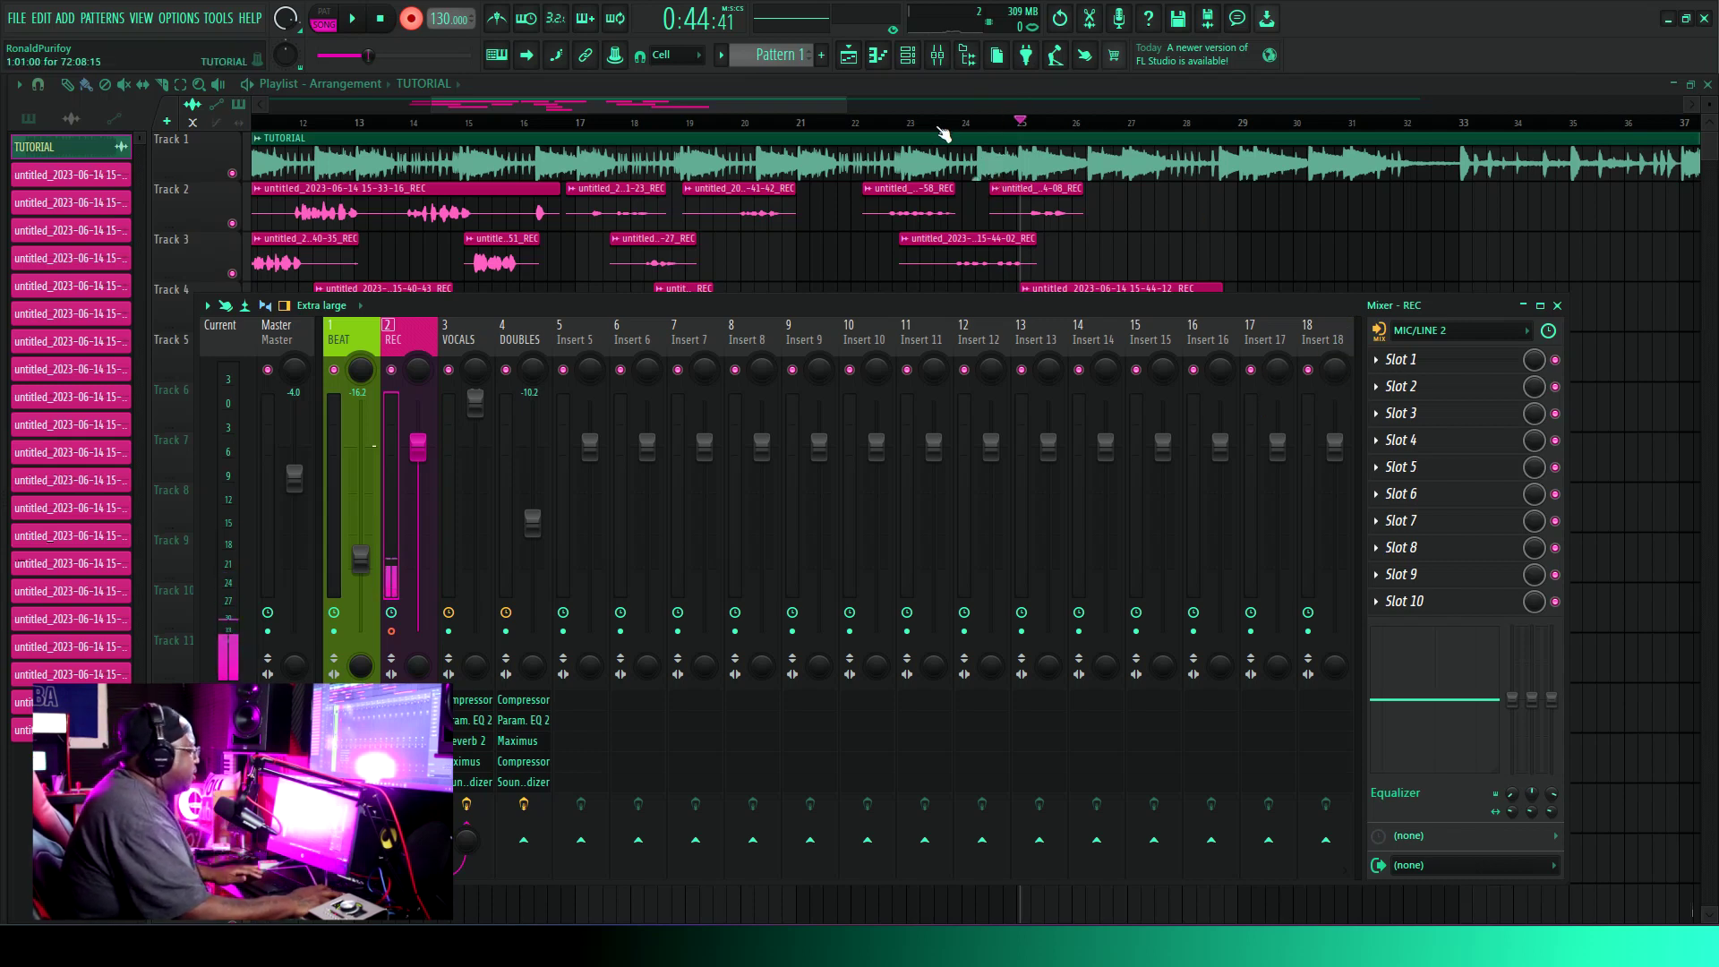
# Close the mixer and zoom the playlist out to view the whole beat with all recorded takes.
pyautogui.click(833, 104)
pyautogui.moveTo(913, 229)
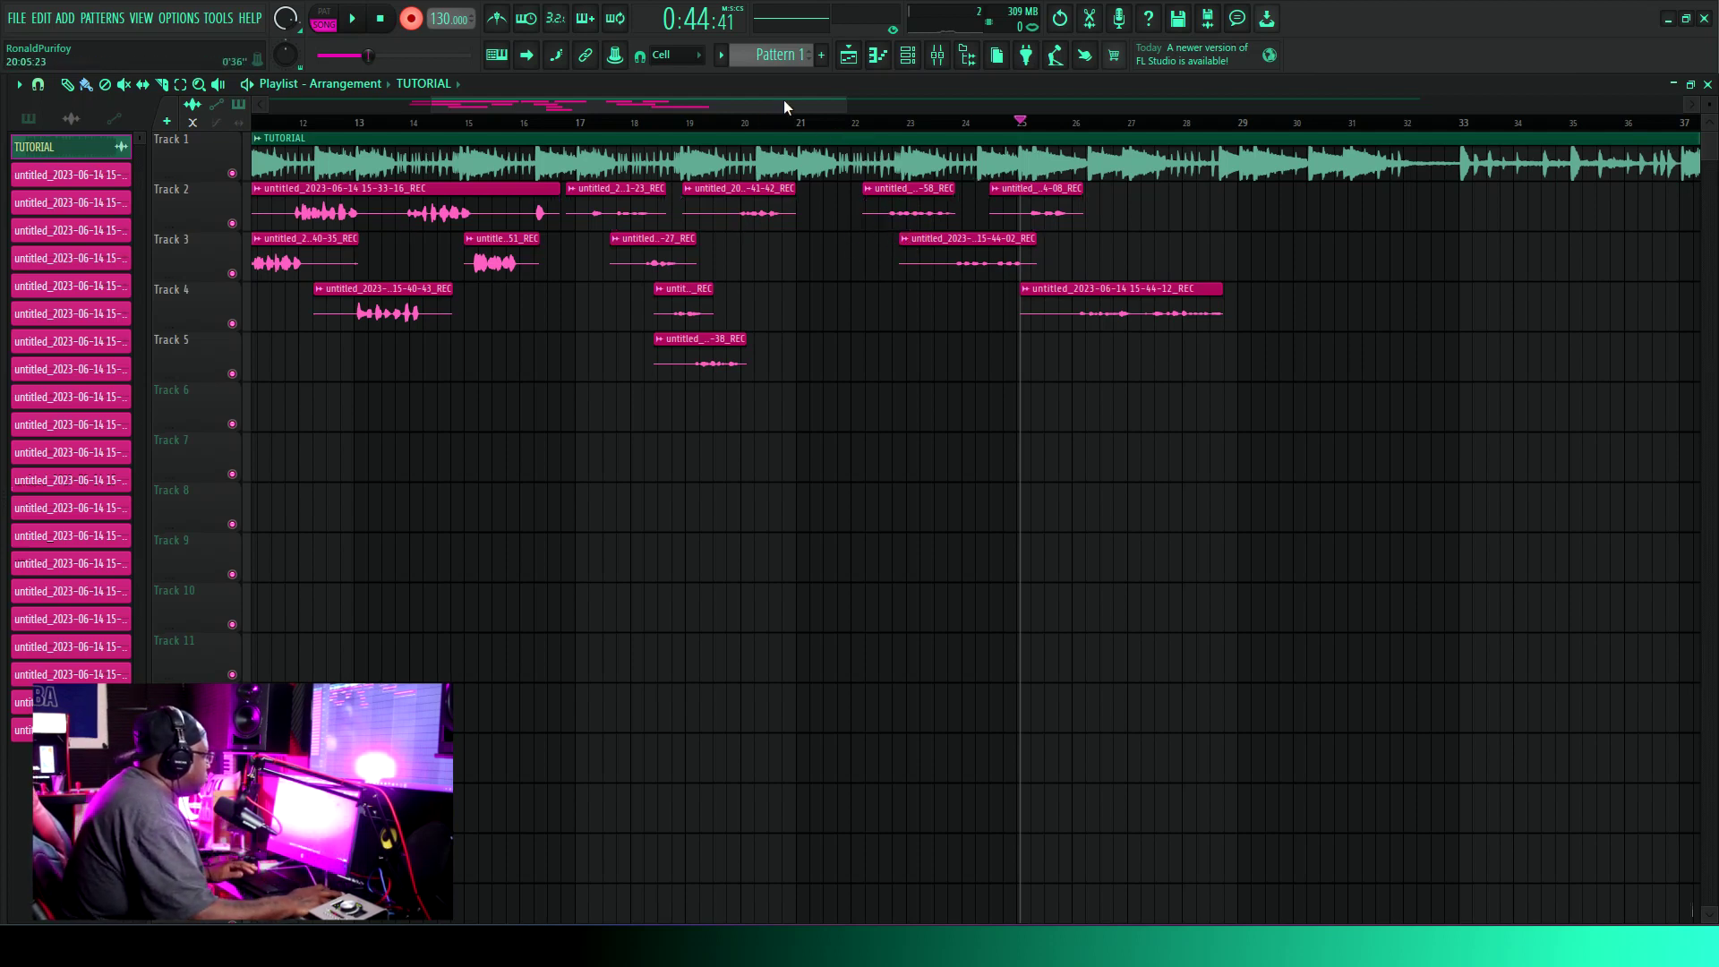
pyautogui.moveTo(742, 108); pyautogui.dragTo(1419, 104)
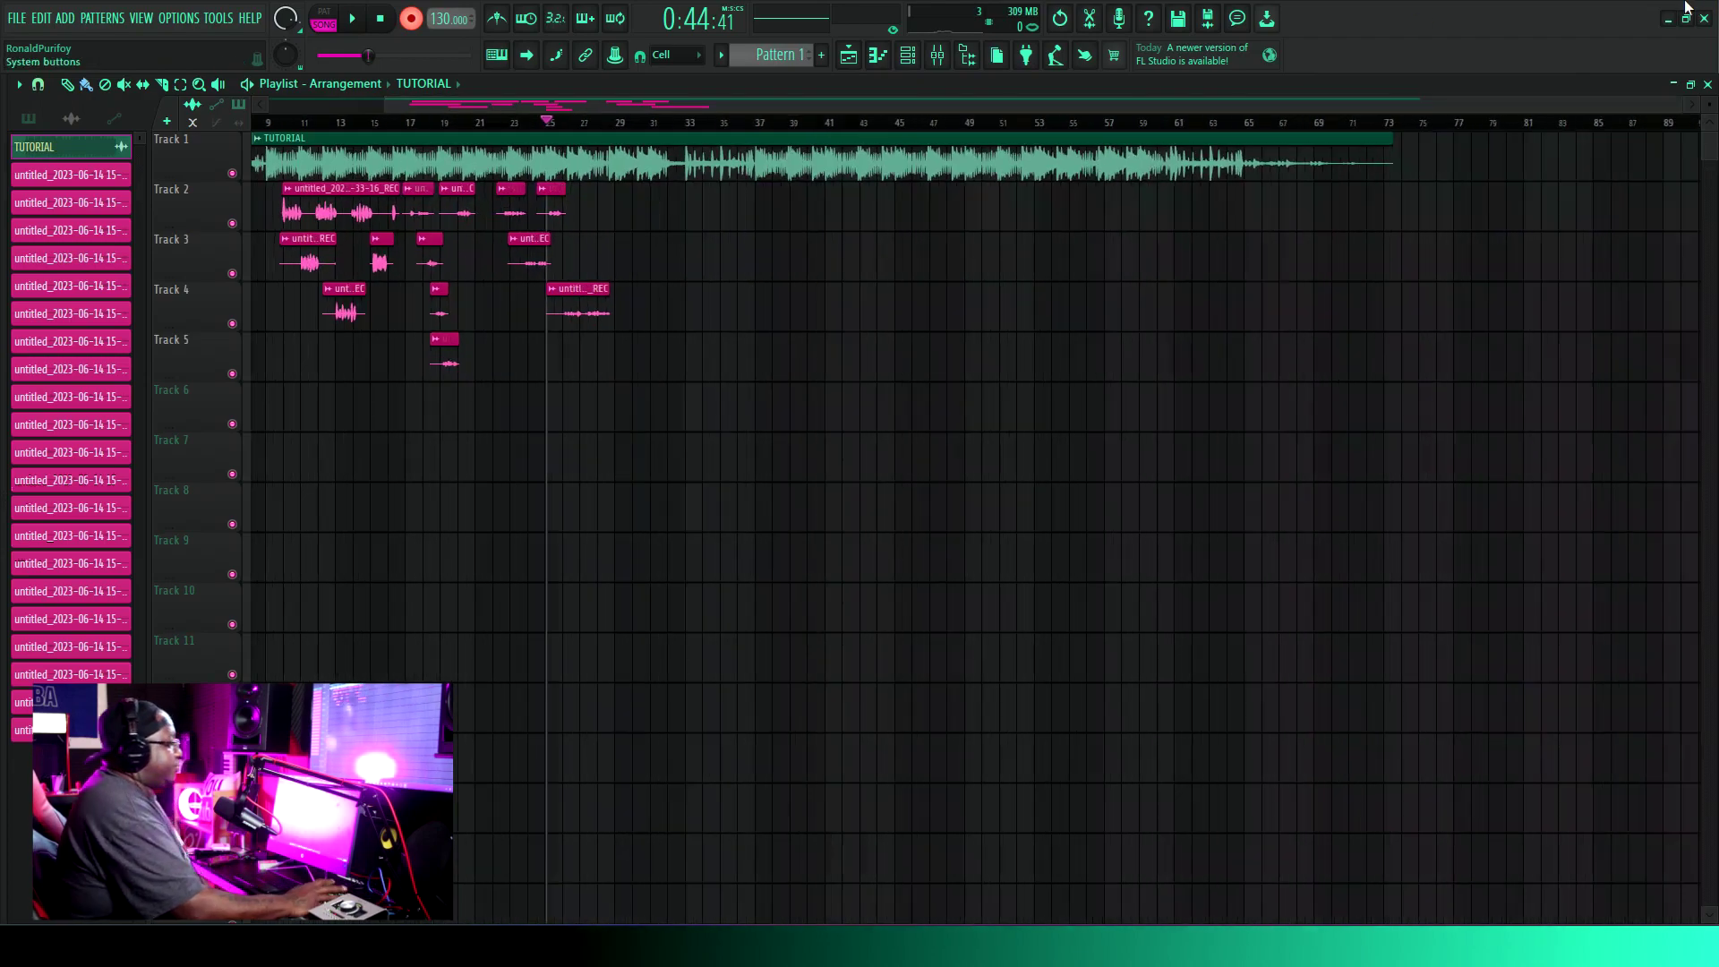